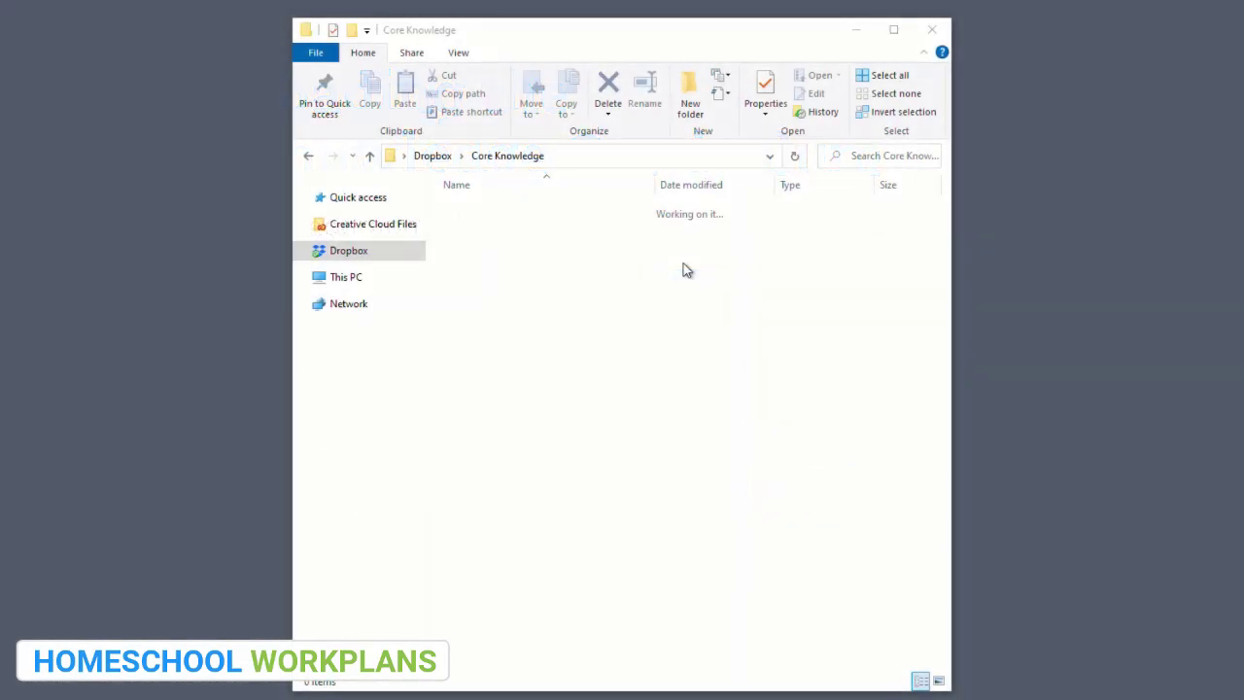
Create a new folder named 'CKHG Grade 3' in Core Knowledge and open it.
{"action": "right_click", "coordinate": [686, 270]}
{"action": "mouse_move", "coordinate": [784, 618]}
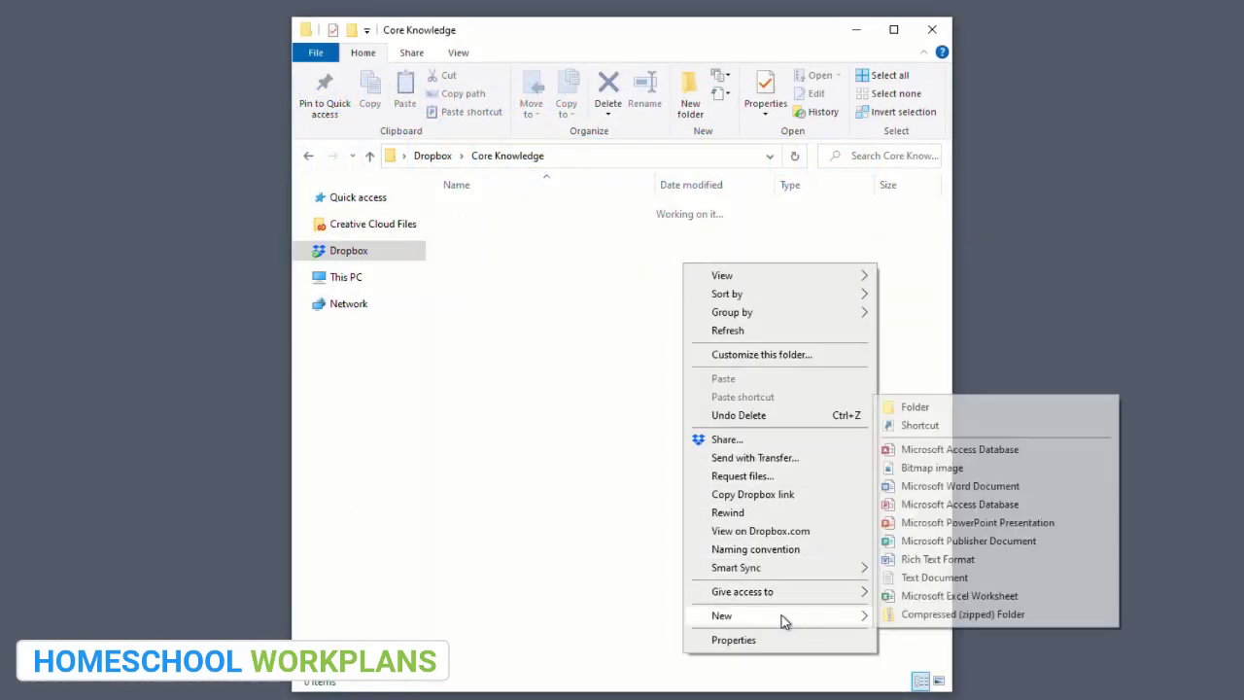
{"action": "left_click", "coordinate": [915, 408]}
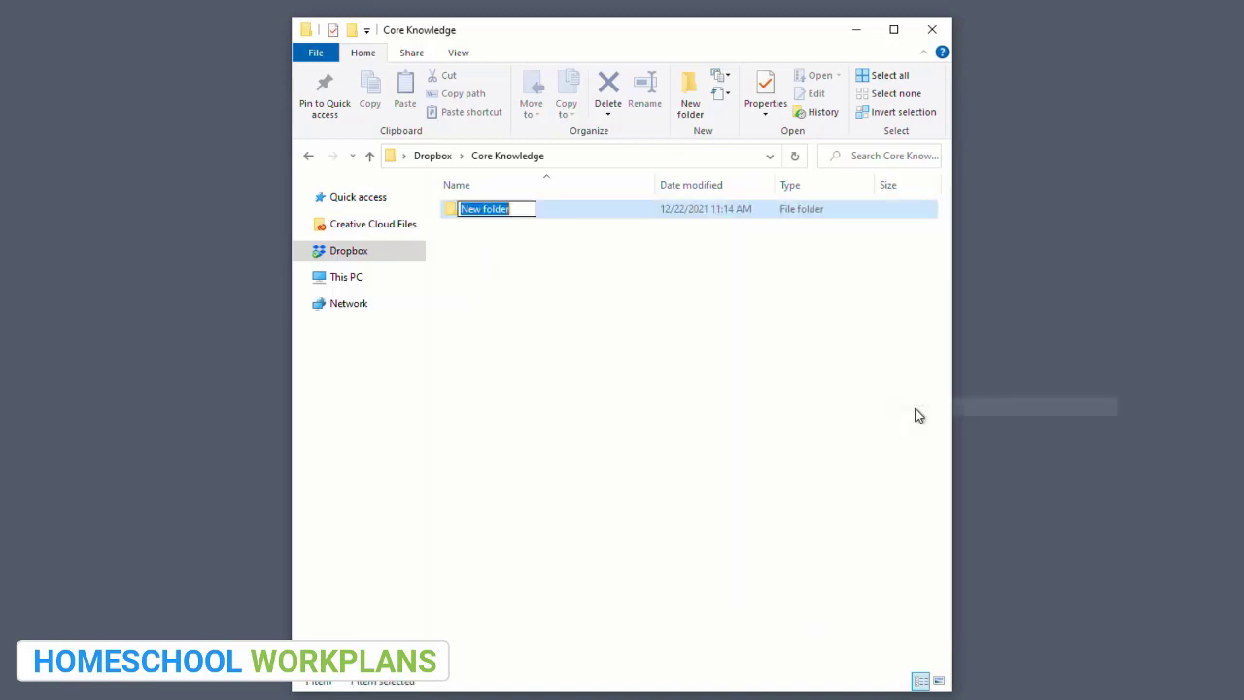
{"action": "type", "text": "CKHG"}
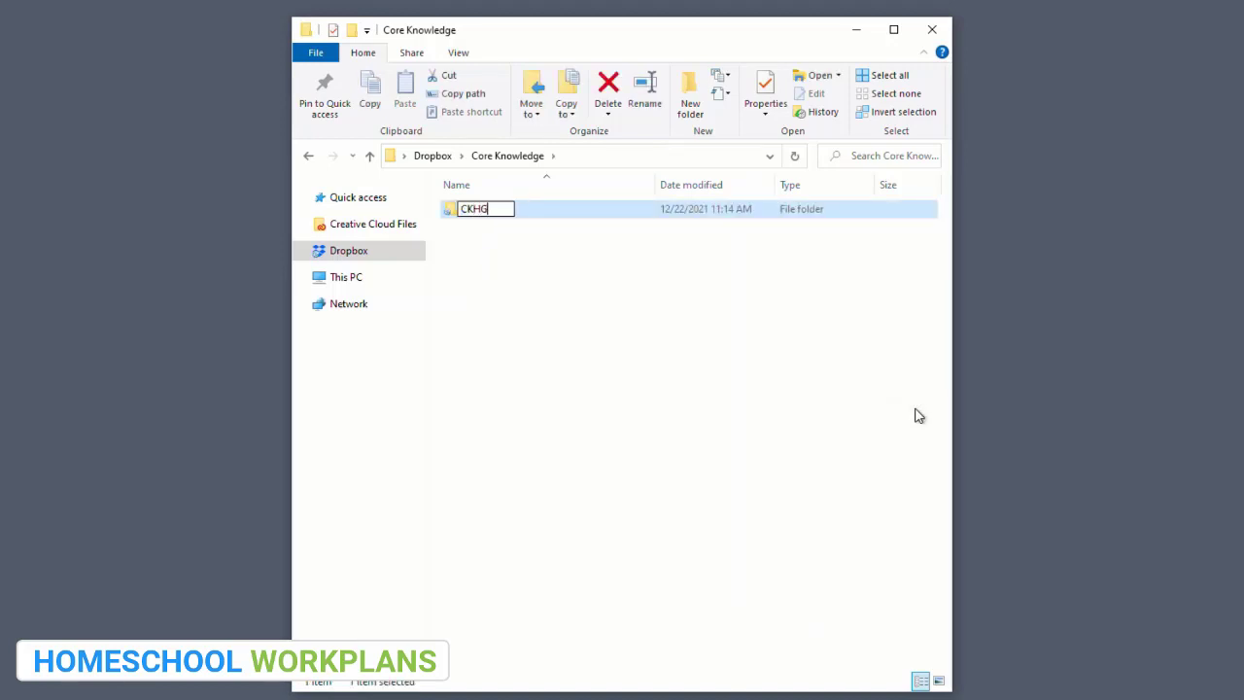
{"action": "type", "text": " Grade 3"}
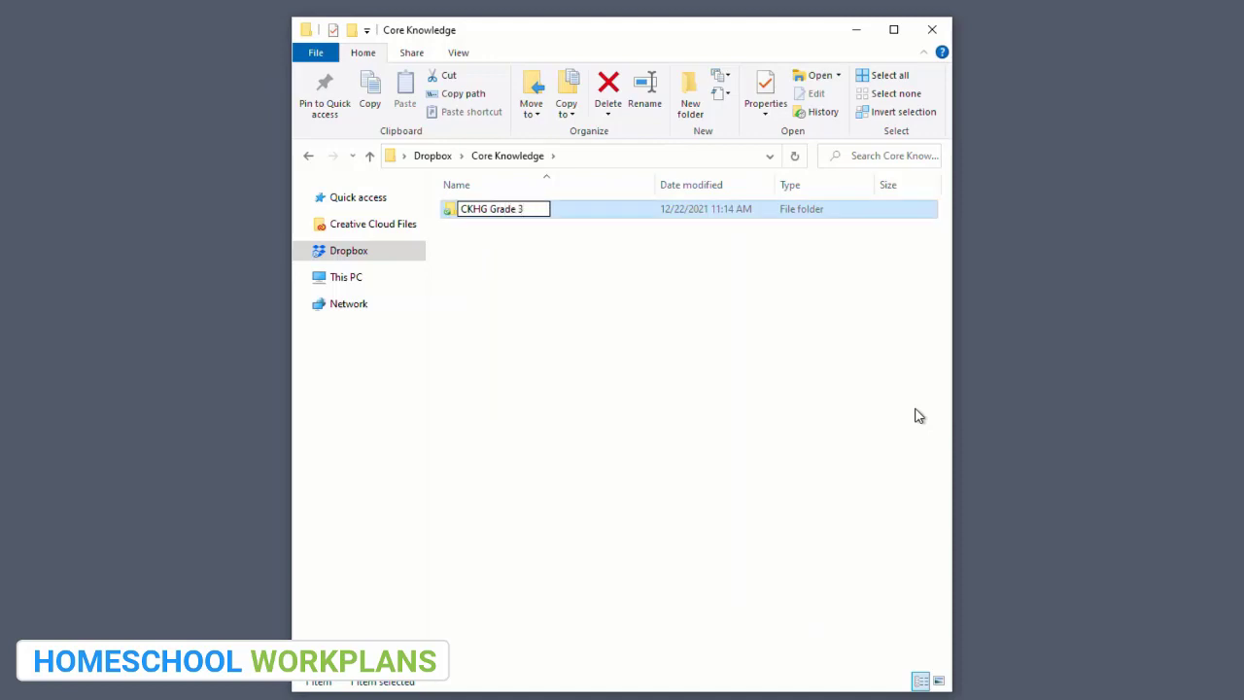
{"action": "key", "text": "Return"}
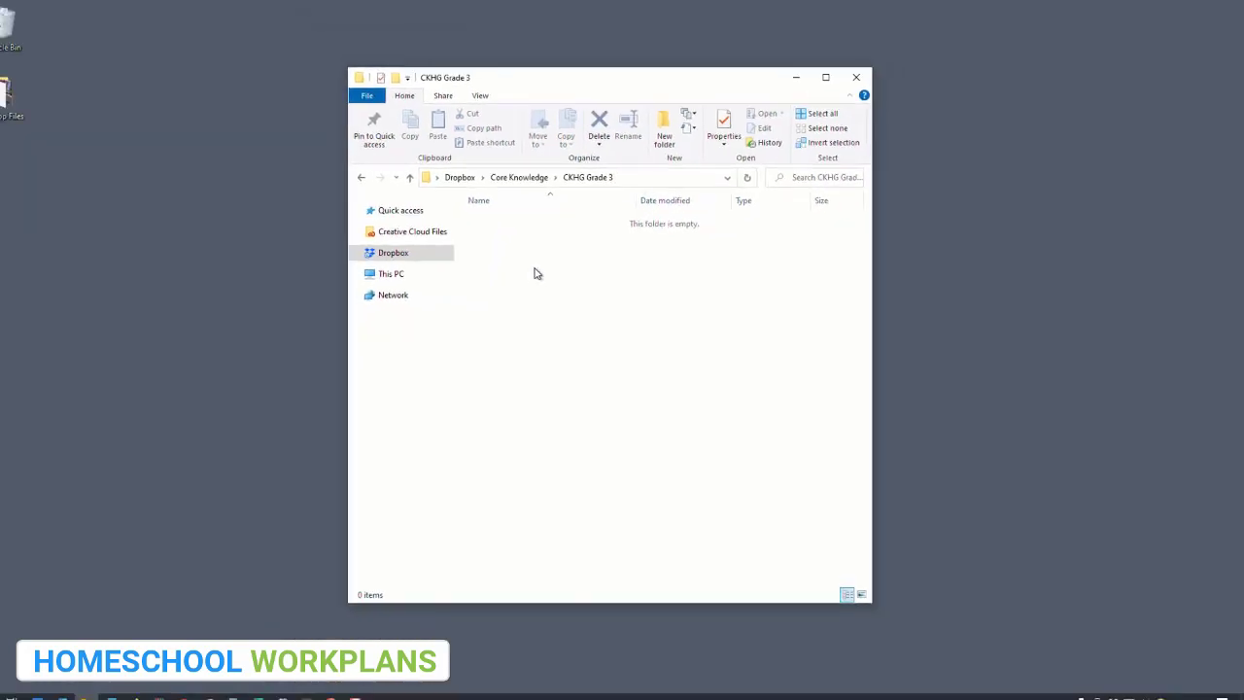
Shrink the folder window into the top corner and bring the Core Knowledge website forward.
{"action": "left_click_drag", "start_coordinate": [619, 78], "coordinate": [987, 17]}
{"action": "left_click_drag", "start_coordinate": [712, 547], "coordinate": [879, 407]}
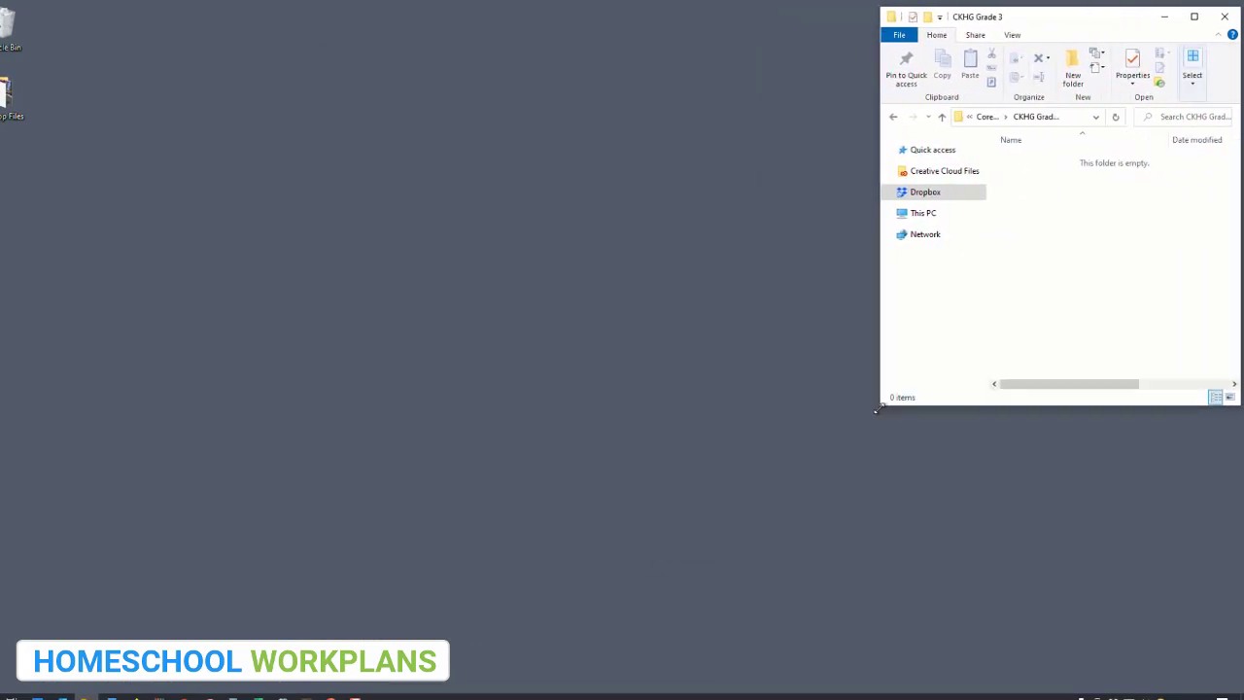
{"action": "left_click", "coordinate": [183, 693]}
{"action": "left_click", "coordinate": [126, 627]}
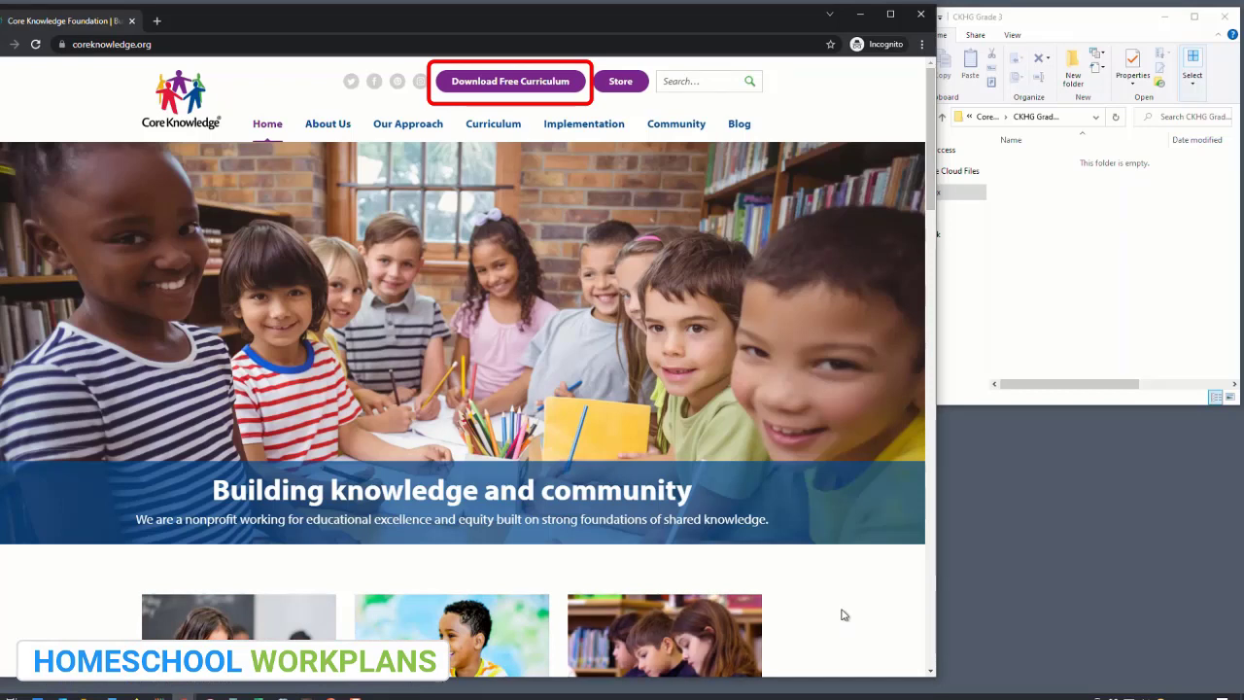
Filter the free curriculum to Grade 3 History and Geography and open CKHG Unit 1: World Rivers.
{"action": "left_click", "coordinate": [542, 82]}
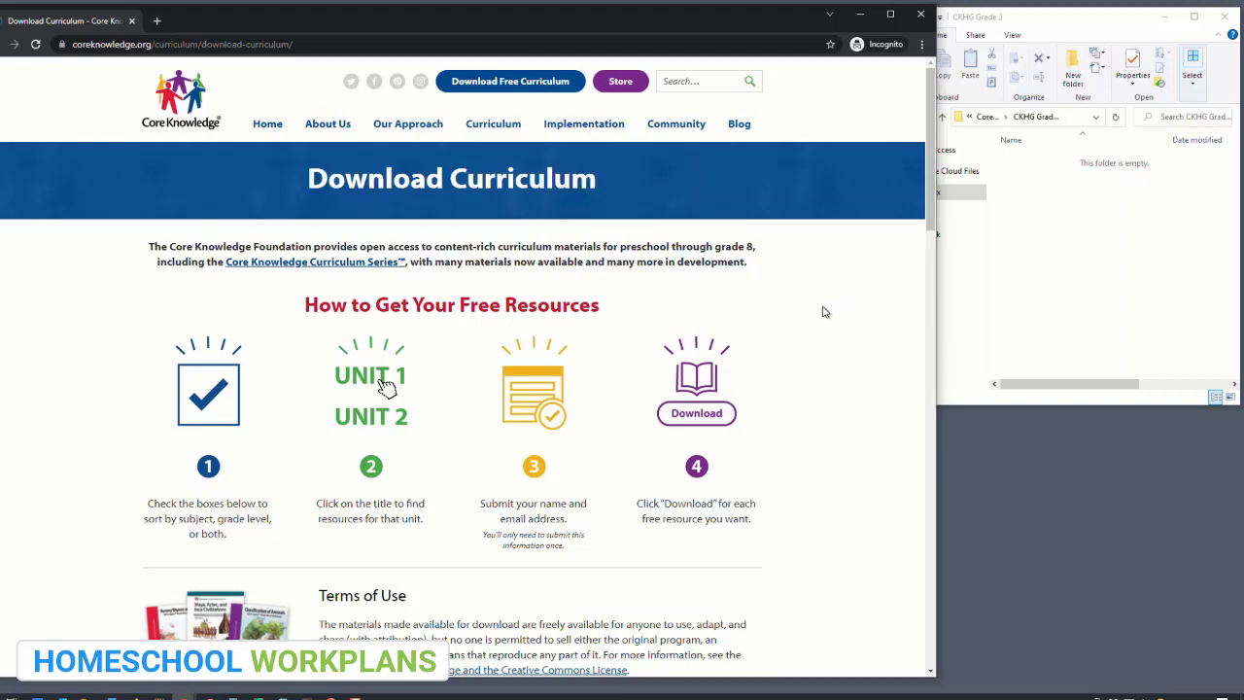
{"action": "scroll", "coordinate": [824, 311], "scroll_direction": "down", "scroll_amount": 4}
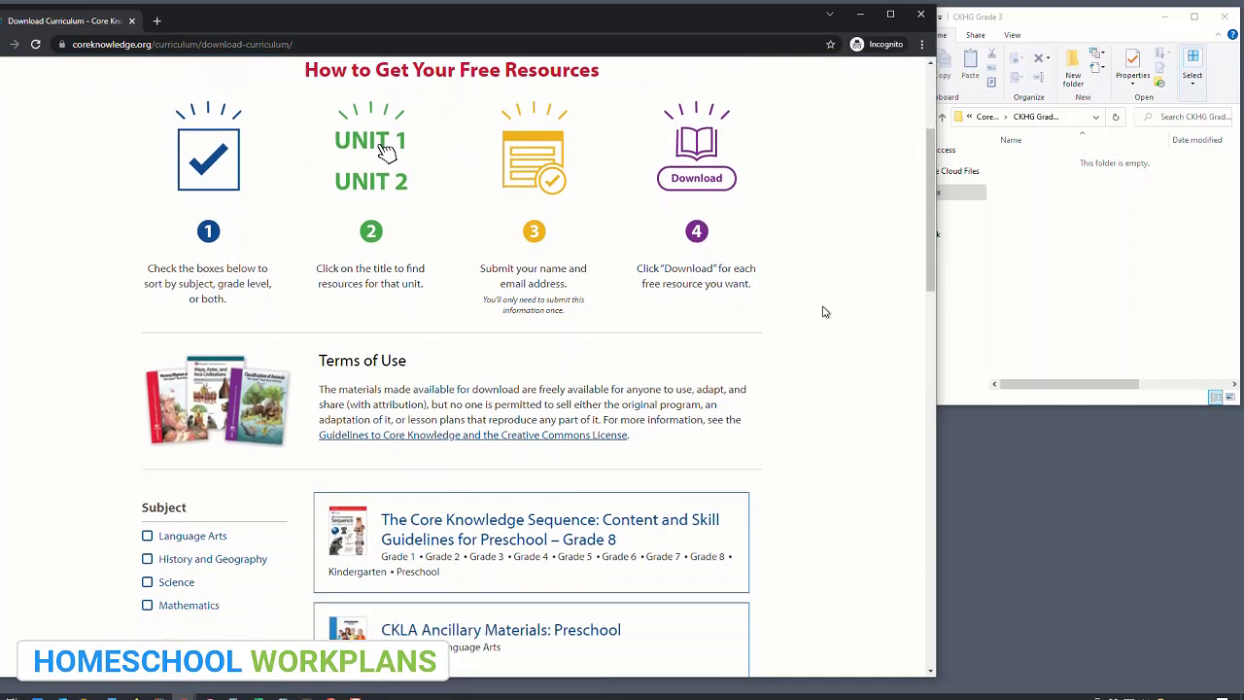
{"action": "scroll", "coordinate": [823, 311], "scroll_direction": "down", "scroll_amount": 2}
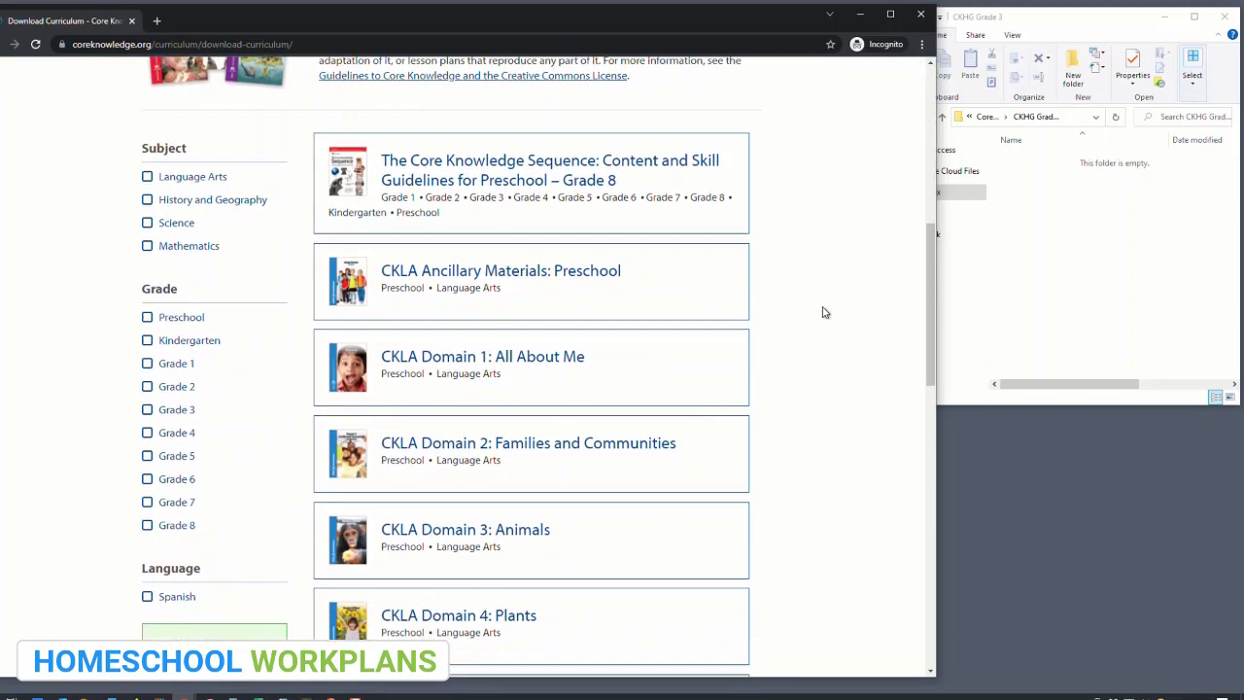
{"action": "left_click", "coordinate": [148, 410]}
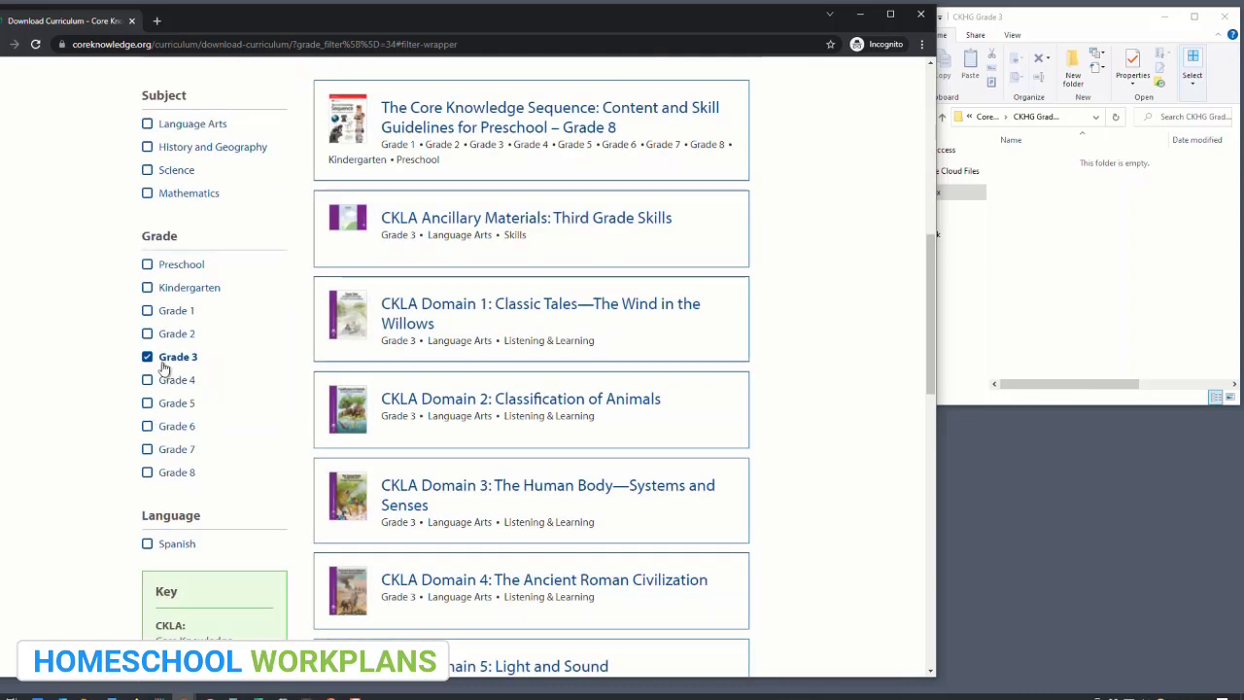
{"action": "left_click", "coordinate": [148, 149]}
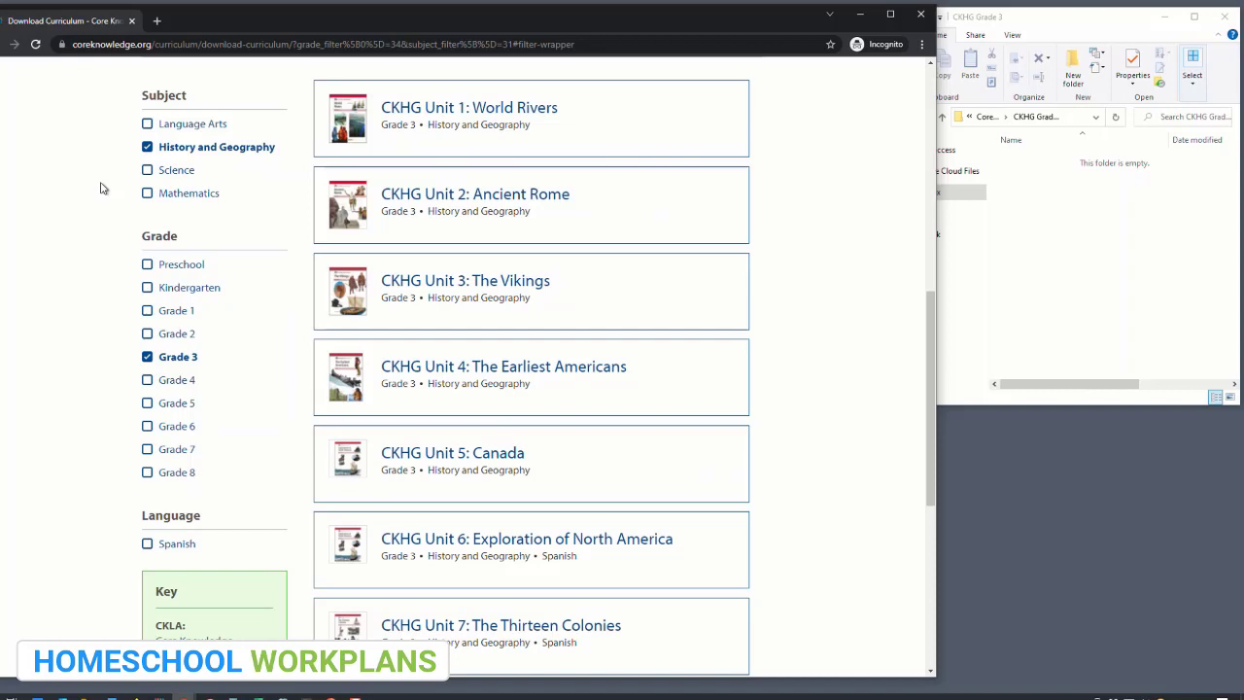
{"action": "left_click", "coordinate": [436, 117]}
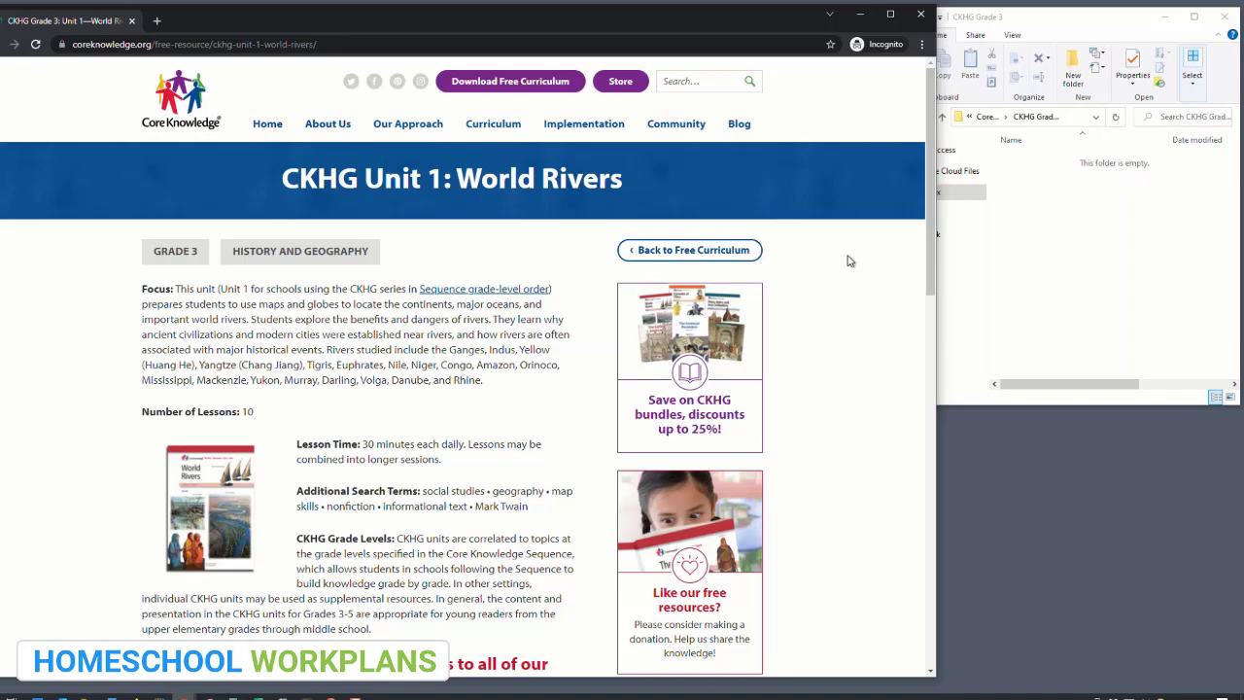
Download the entire World Rivers unit and drop CKHG_G3_U1_WorldRivers (4).zip into CKHG Grade 3.
{"action": "scroll", "coordinate": [848, 261], "scroll_direction": "down", "scroll_amount": 5}
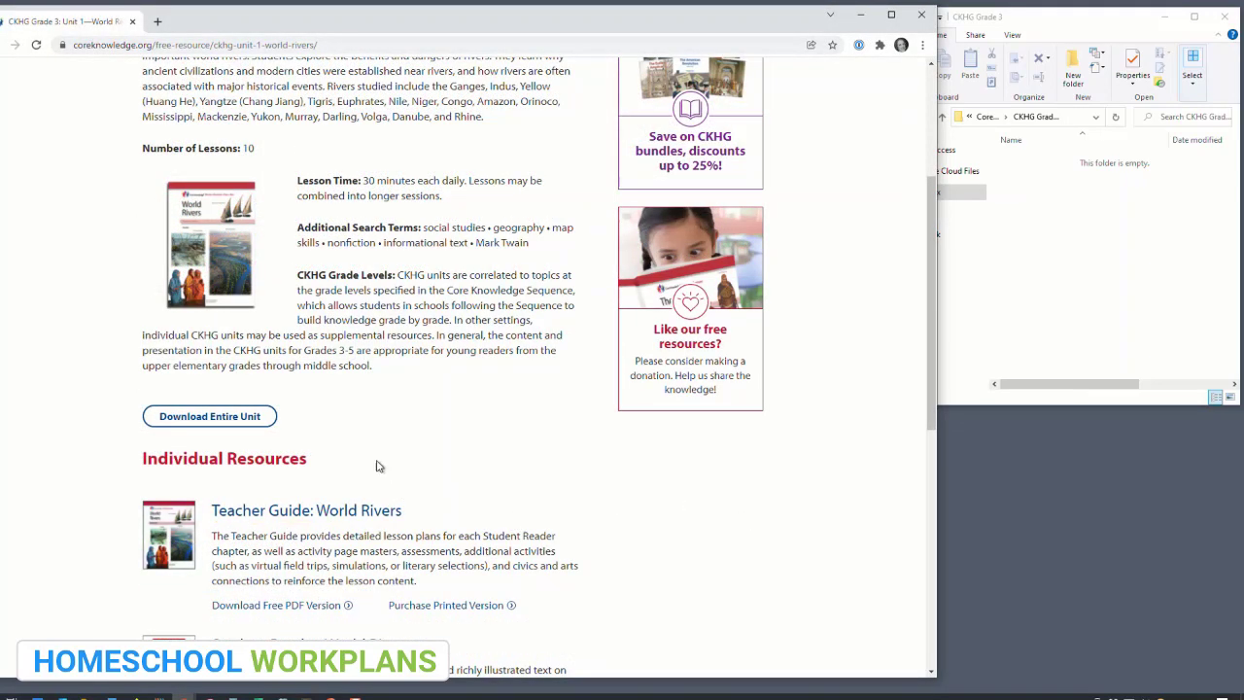
{"action": "left_click", "coordinate": [235, 423]}
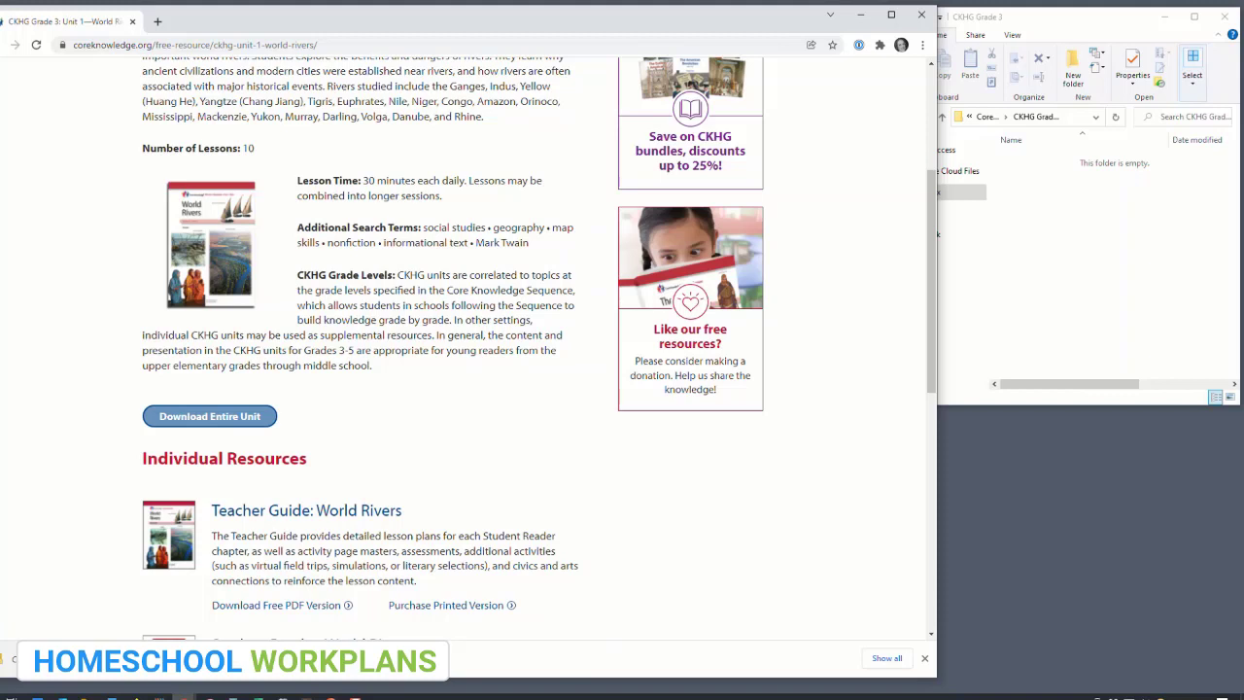
{"action": "left_click_drag", "start_coordinate": [9, 659], "coordinate": [1074, 192]}
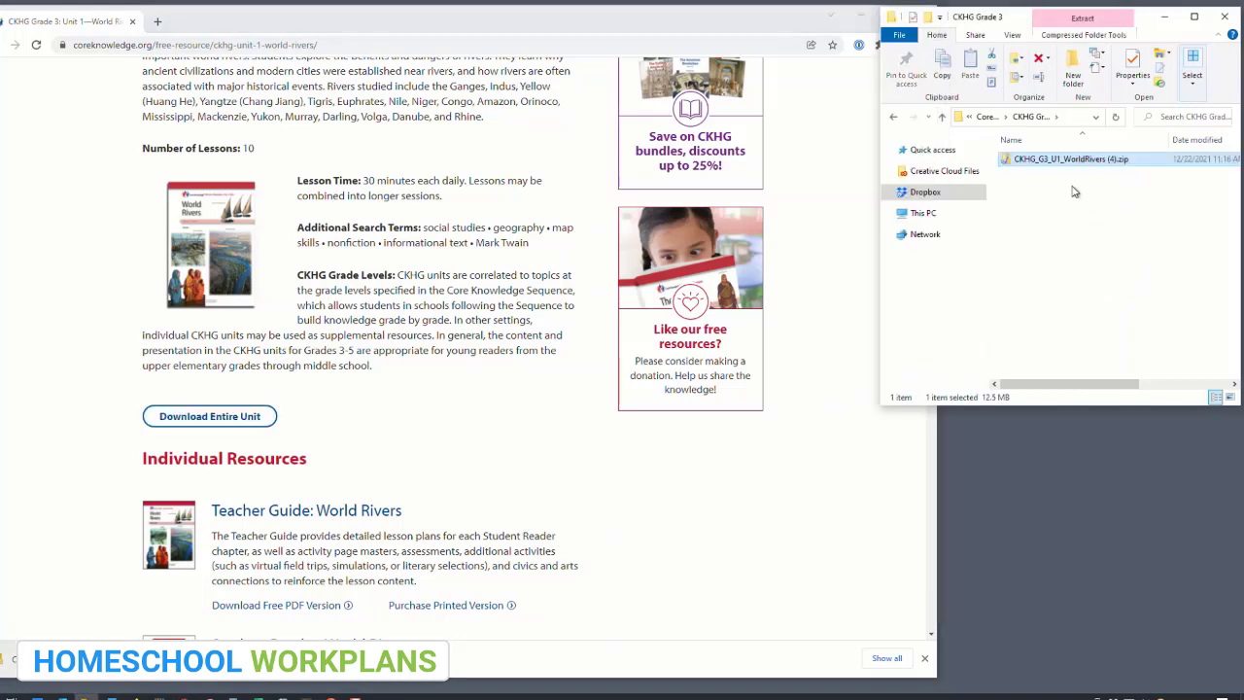
{"action": "left_click", "coordinate": [1064, 240]}
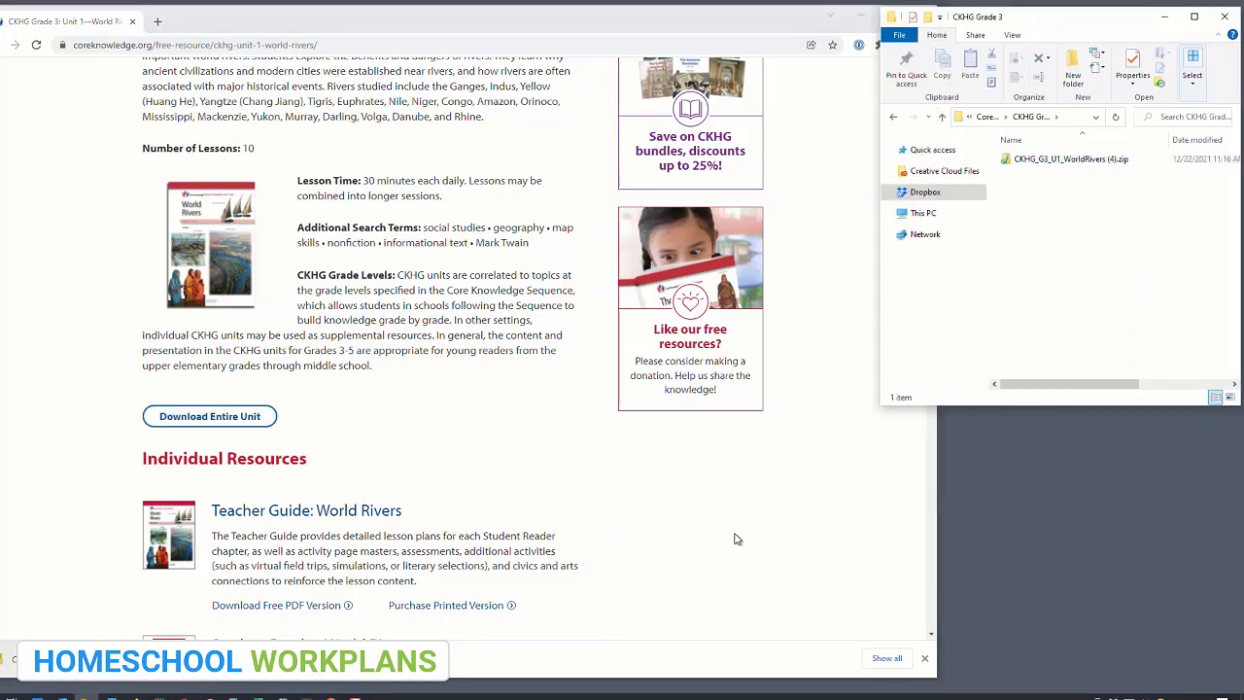
{"action": "left_click", "coordinate": [925, 660]}
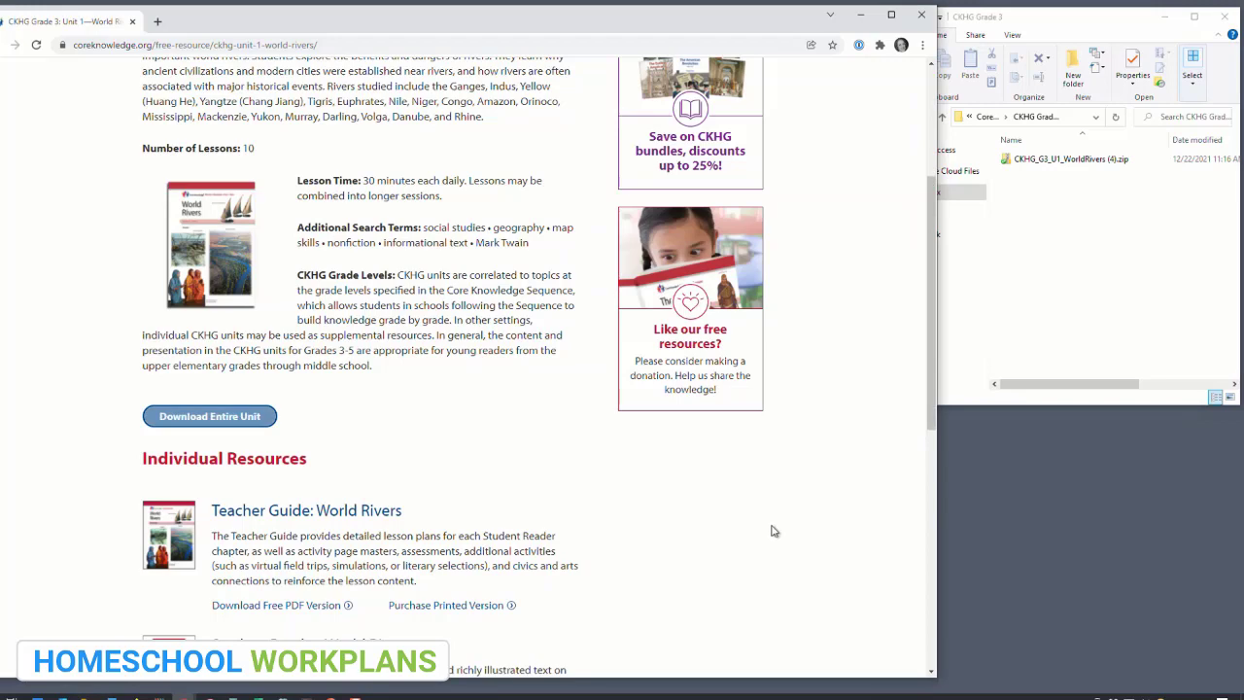
{"action": "scroll", "coordinate": [774, 531], "scroll_direction": "down", "scroll_amount": 3}
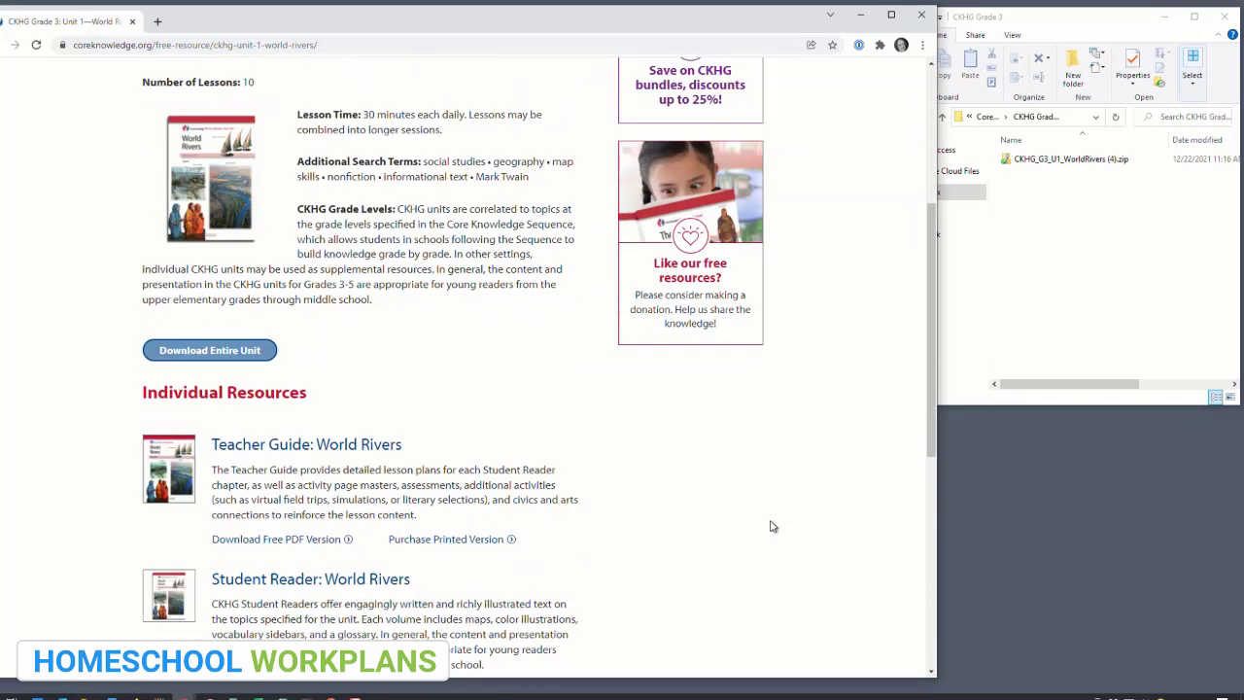
{"action": "scroll", "coordinate": [774, 526], "scroll_direction": "down", "scroll_amount": 1}
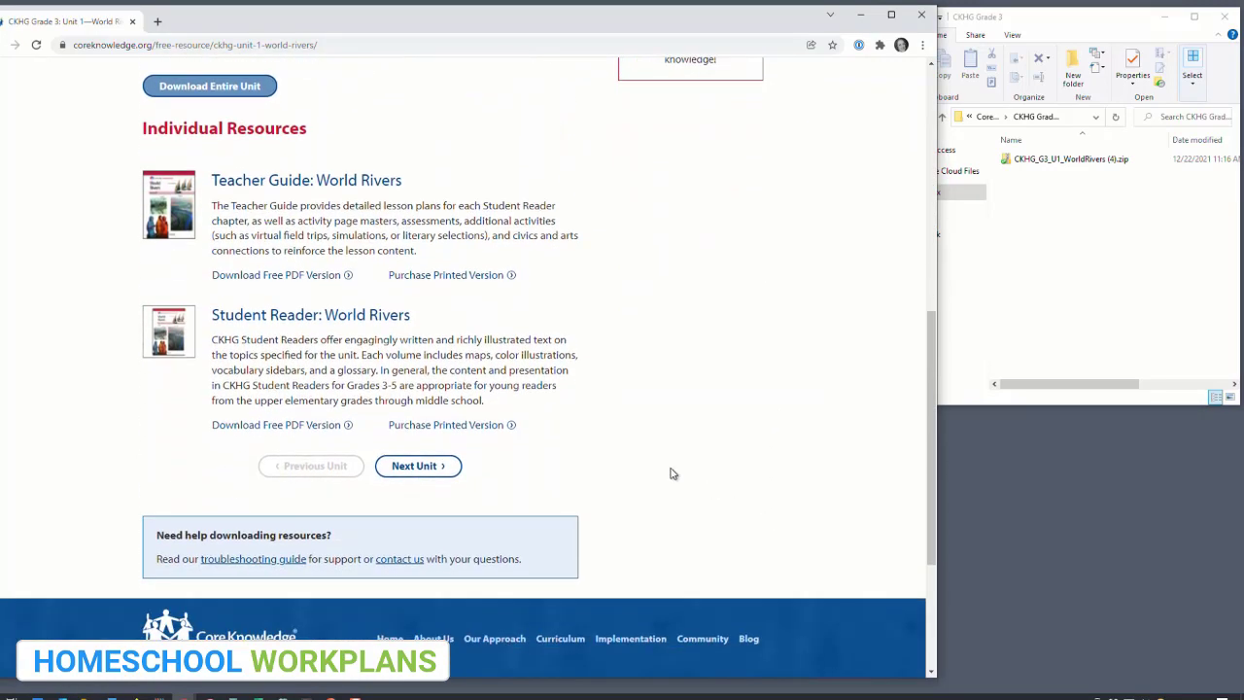
Go to the Ancient Rome unit, download it, and drop its zip into CKHG Grade 3.
{"action": "left_click", "coordinate": [418, 465]}
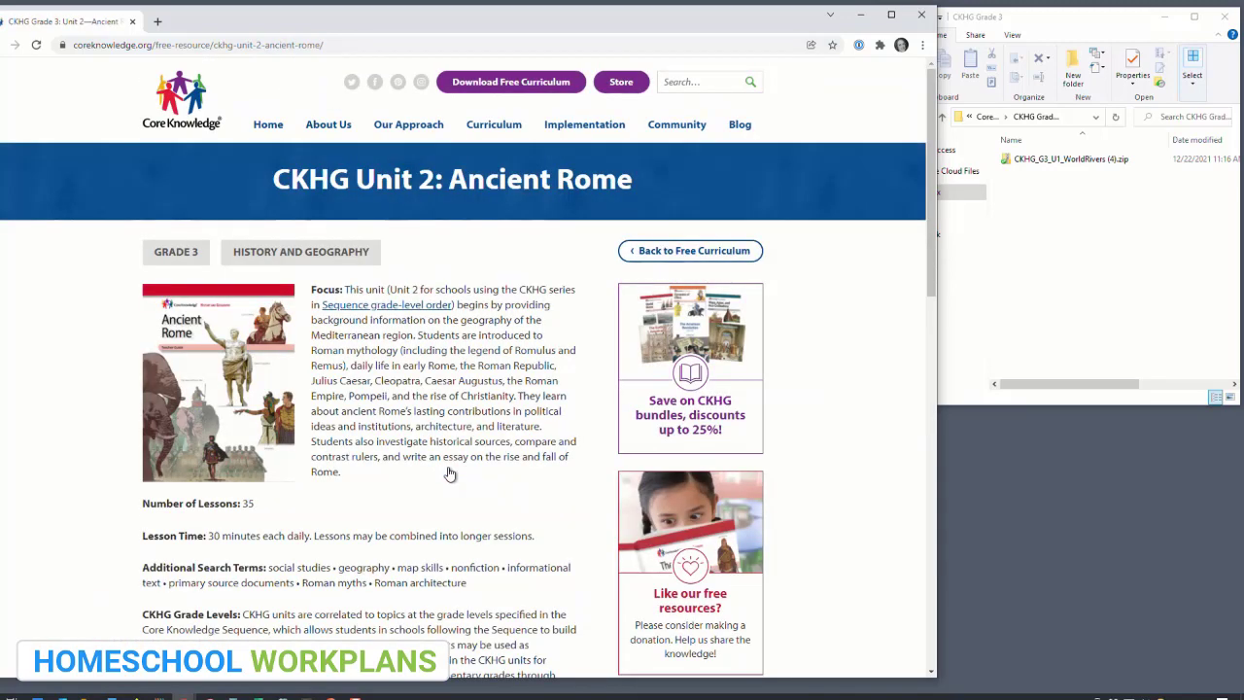
{"action": "scroll", "coordinate": [450, 474], "scroll_direction": "down", "scroll_amount": 1}
{"action": "scroll", "coordinate": [449, 473], "scroll_direction": "down", "scroll_amount": 1}
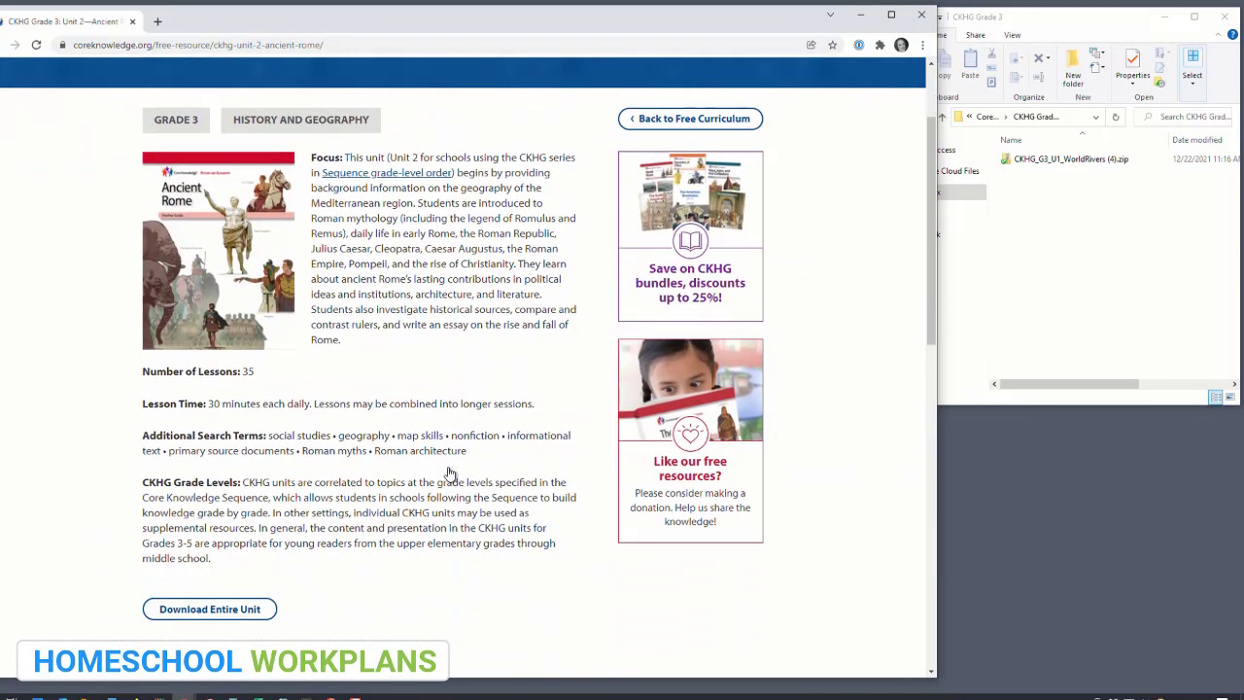
{"action": "scroll", "coordinate": [450, 473], "scroll_direction": "down", "scroll_amount": 1}
{"action": "scroll", "coordinate": [448, 472], "scroll_direction": "down", "scroll_amount": 2}
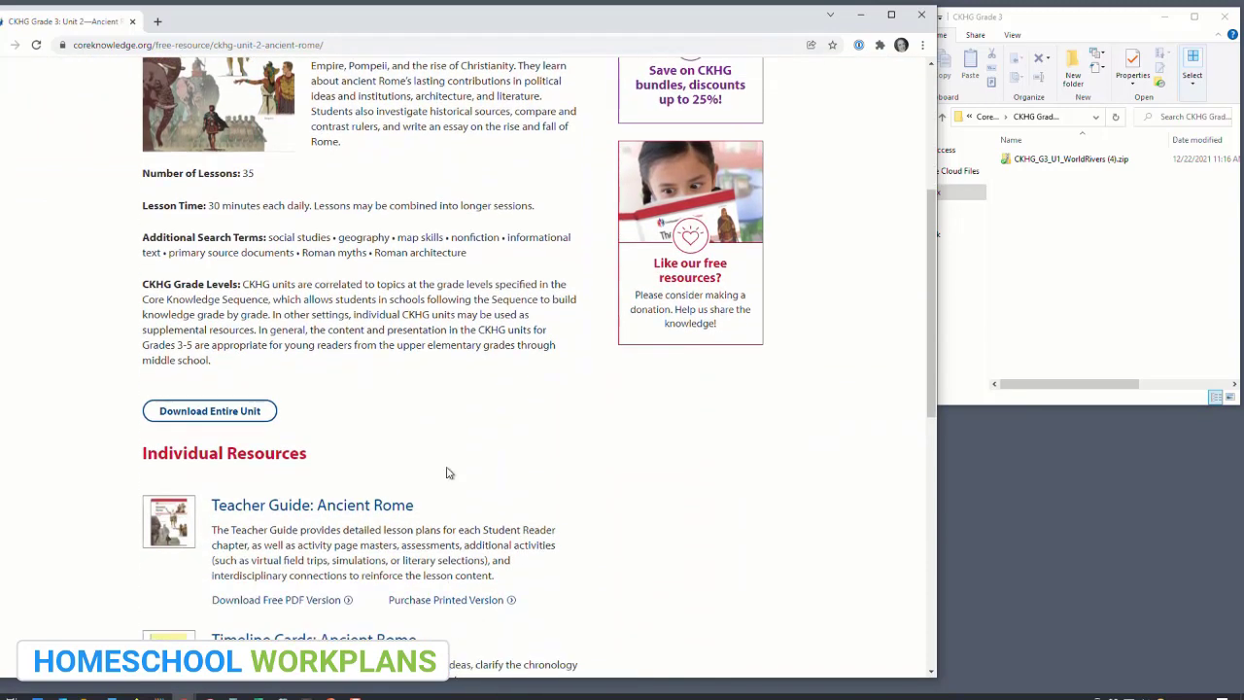
{"action": "left_click", "coordinate": [241, 416]}
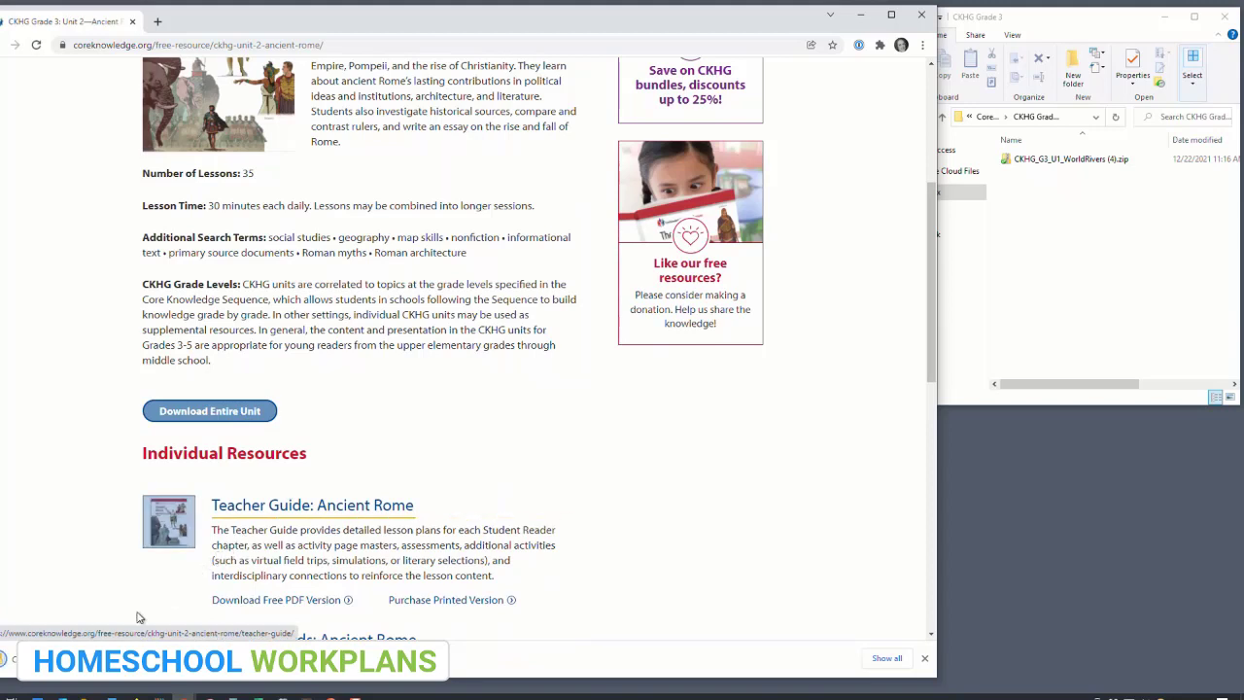
{"action": "left_click_drag", "start_coordinate": [10, 659], "coordinate": [1059, 245]}
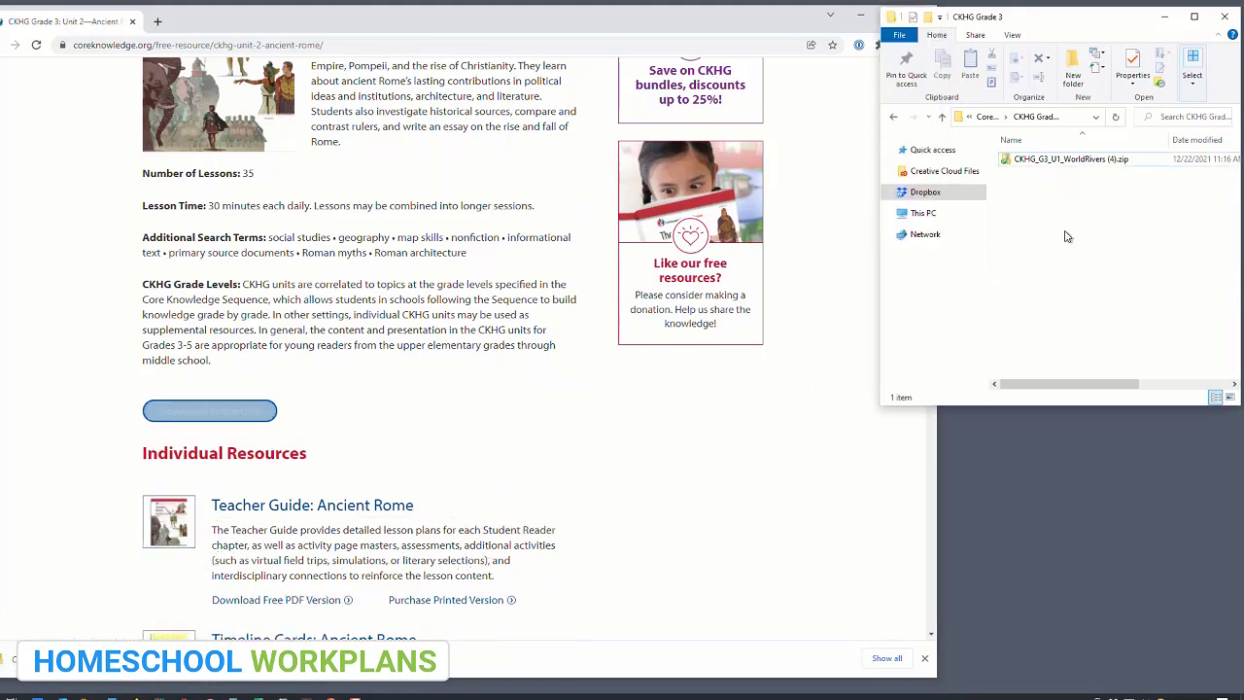
{"action": "left_click", "coordinate": [603, 424]}
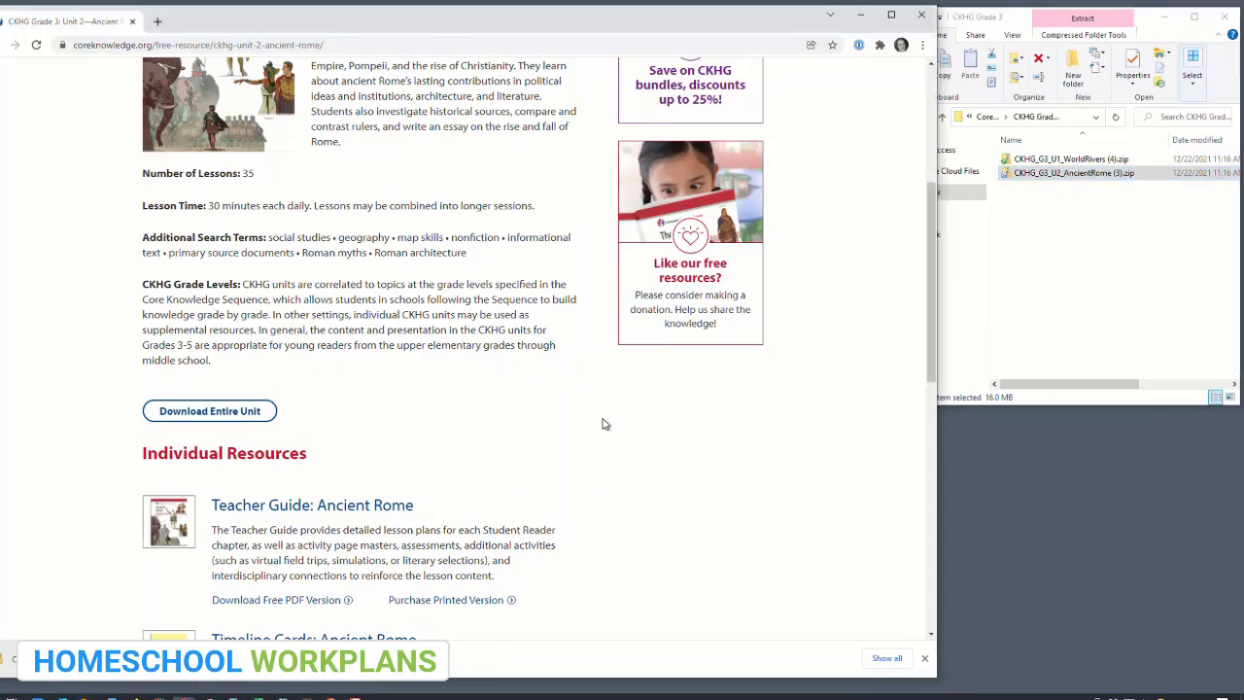
Minimize the browser and enlarge the CKHG Grade 3 folder window to show all columns.
{"action": "left_click", "coordinate": [860, 14]}
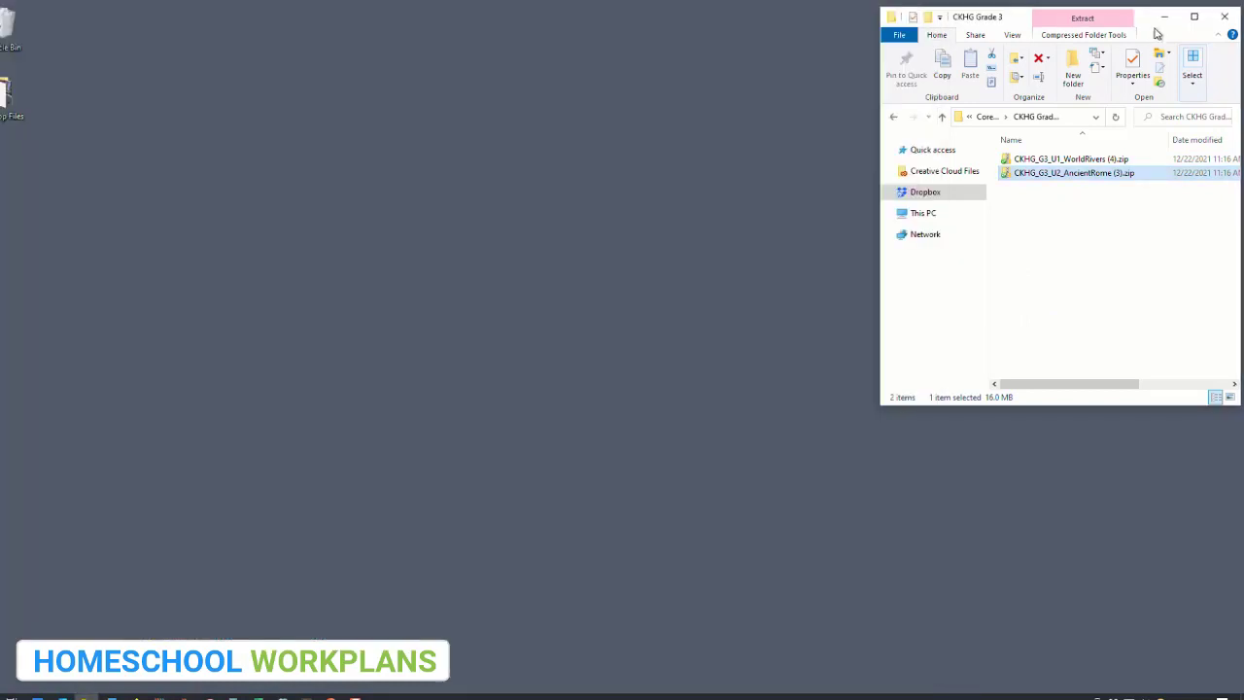
{"action": "left_click_drag", "start_coordinate": [1021, 19], "coordinate": [899, 89]}
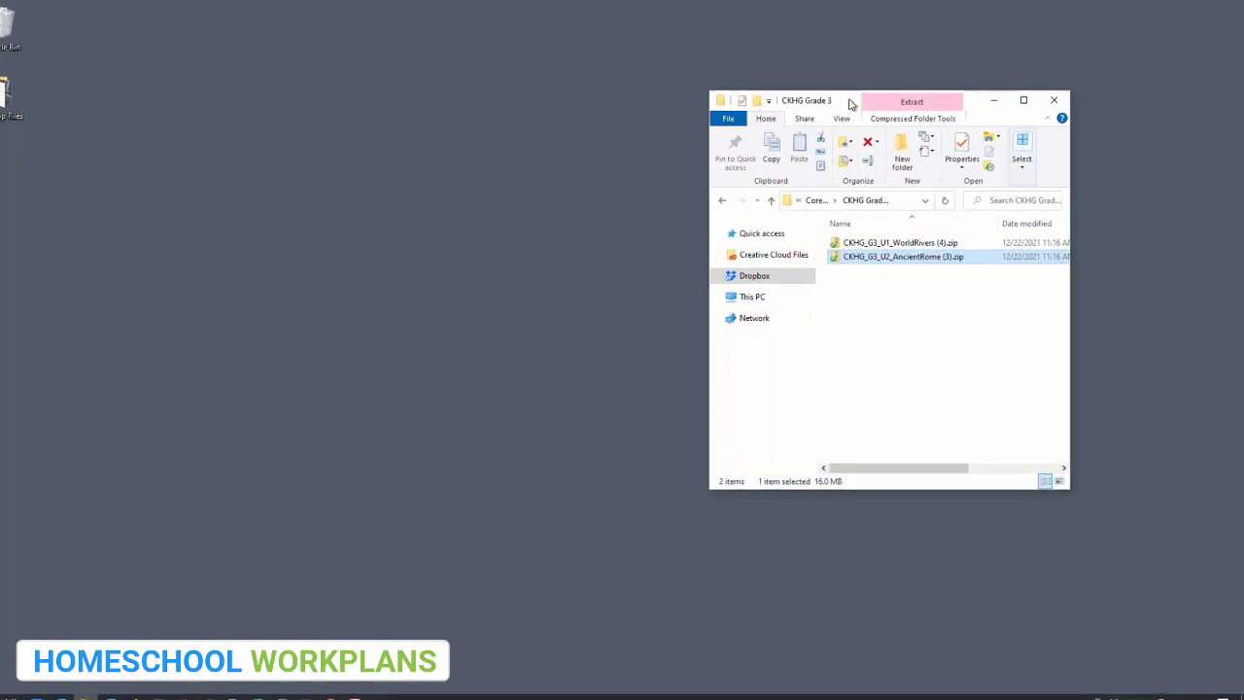
{"action": "left_click_drag", "start_coordinate": [214, 636], "coordinate": [2, 698]}
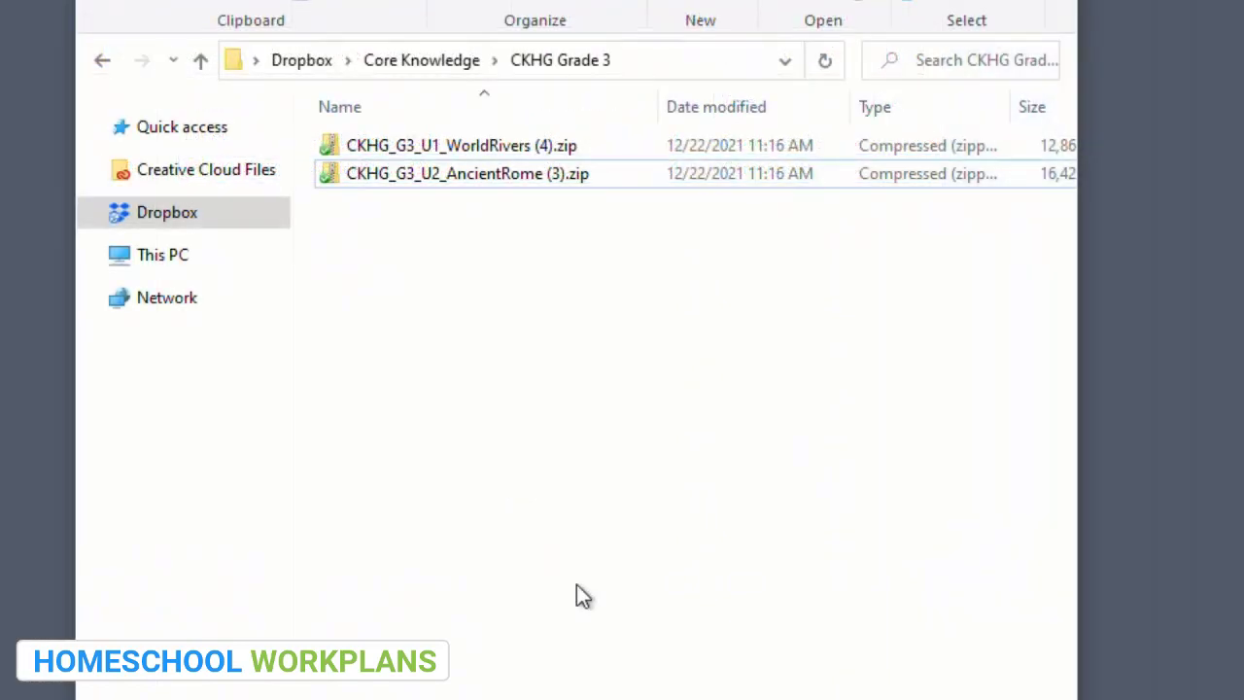
Open the World Rivers zip's CKHG_G3_U1_WorldRivers folder and select the teacher guide PDF.
{"action": "double_click", "coordinate": [559, 146]}
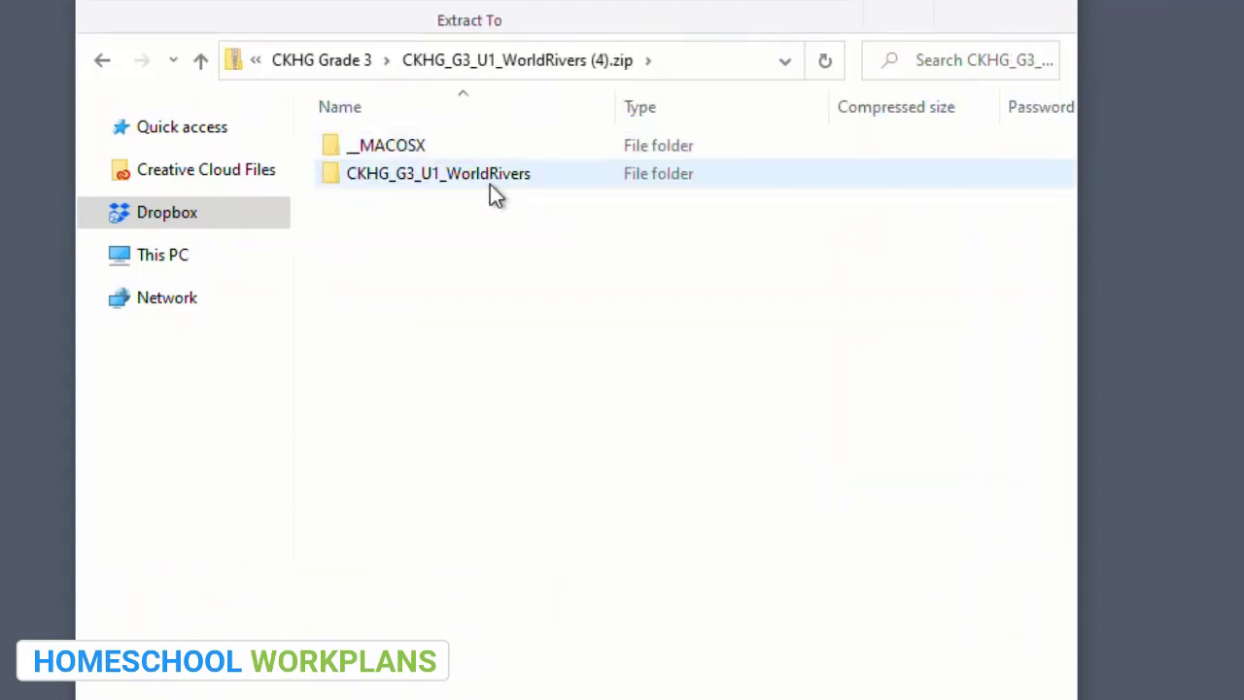
{"action": "double_click", "coordinate": [490, 178]}
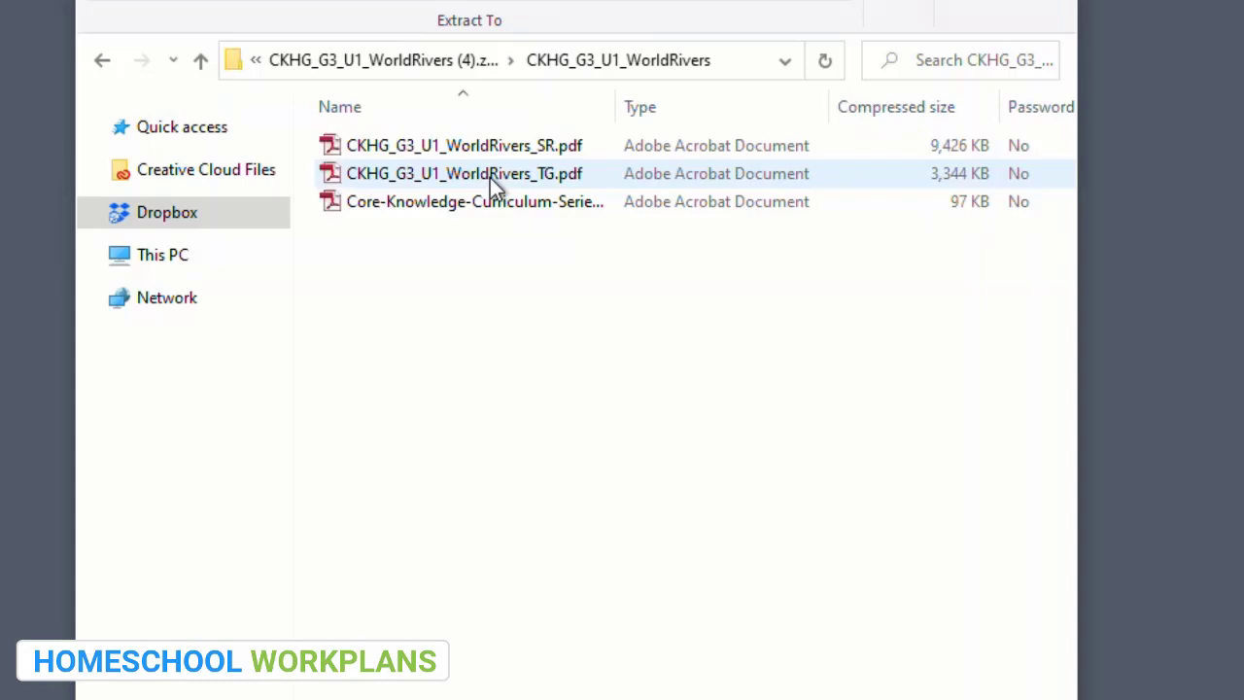
{"action": "left_click", "coordinate": [490, 176]}
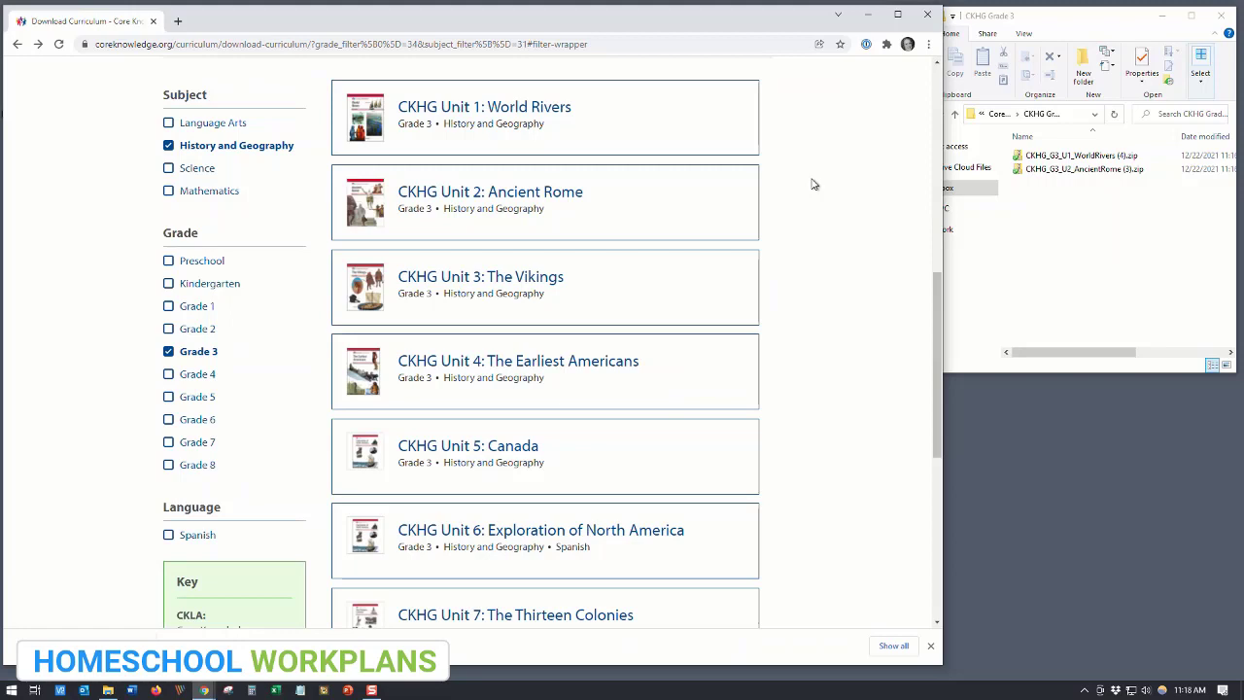
Open the CKHG Unit 5: Canada card from the filtered Grade 3 curriculum list.
{"action": "left_click", "coordinate": [527, 452]}
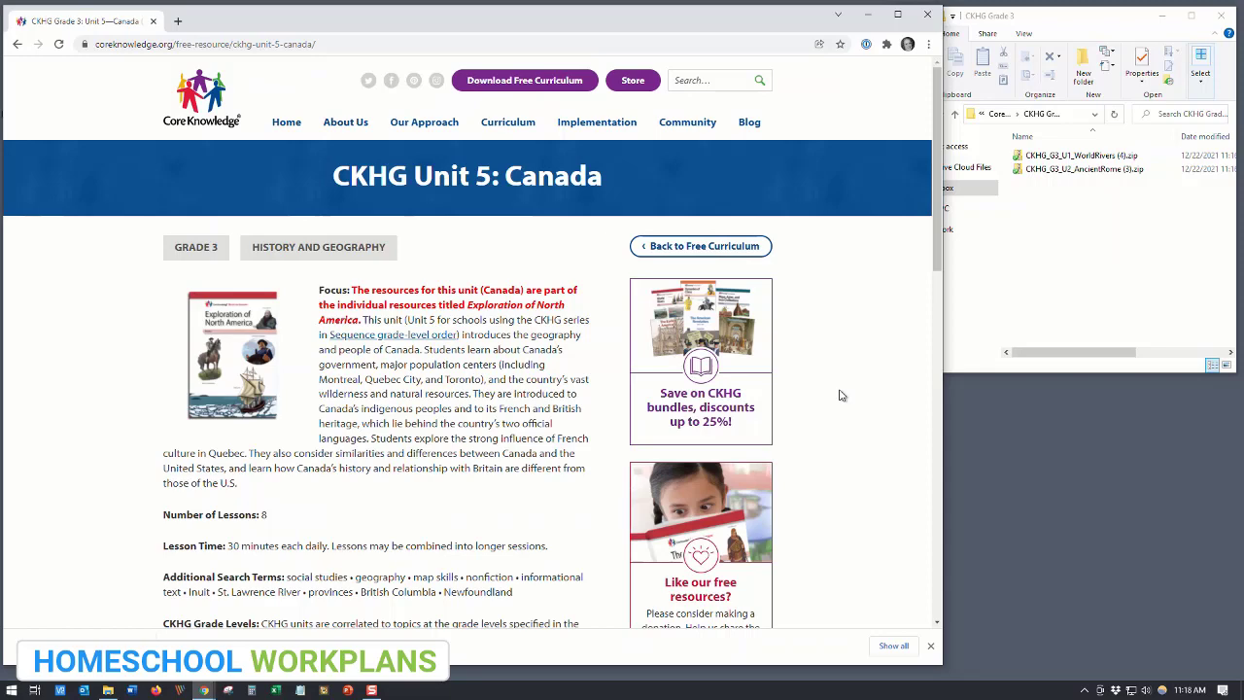
Minimize the browser, enlarge the file window, and go up to Core Knowledge.
{"action": "left_click", "coordinate": [838, 14]}
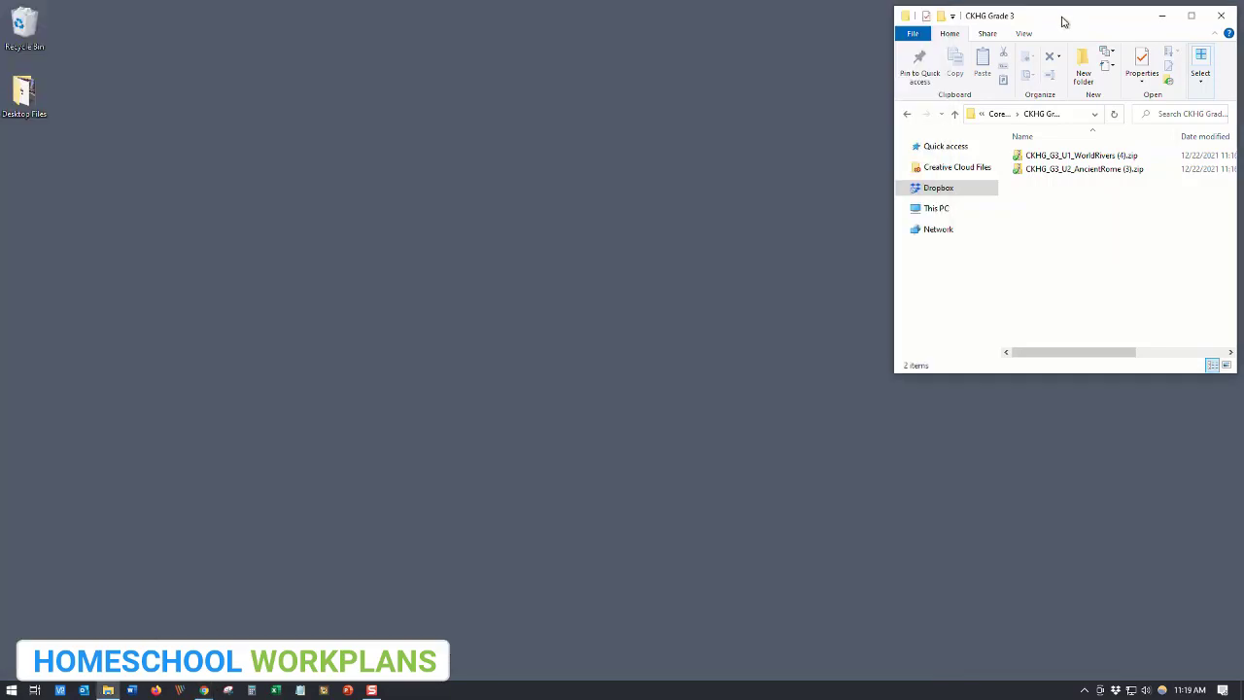
{"action": "left_click_drag", "start_coordinate": [1066, 18], "coordinate": [743, 91]}
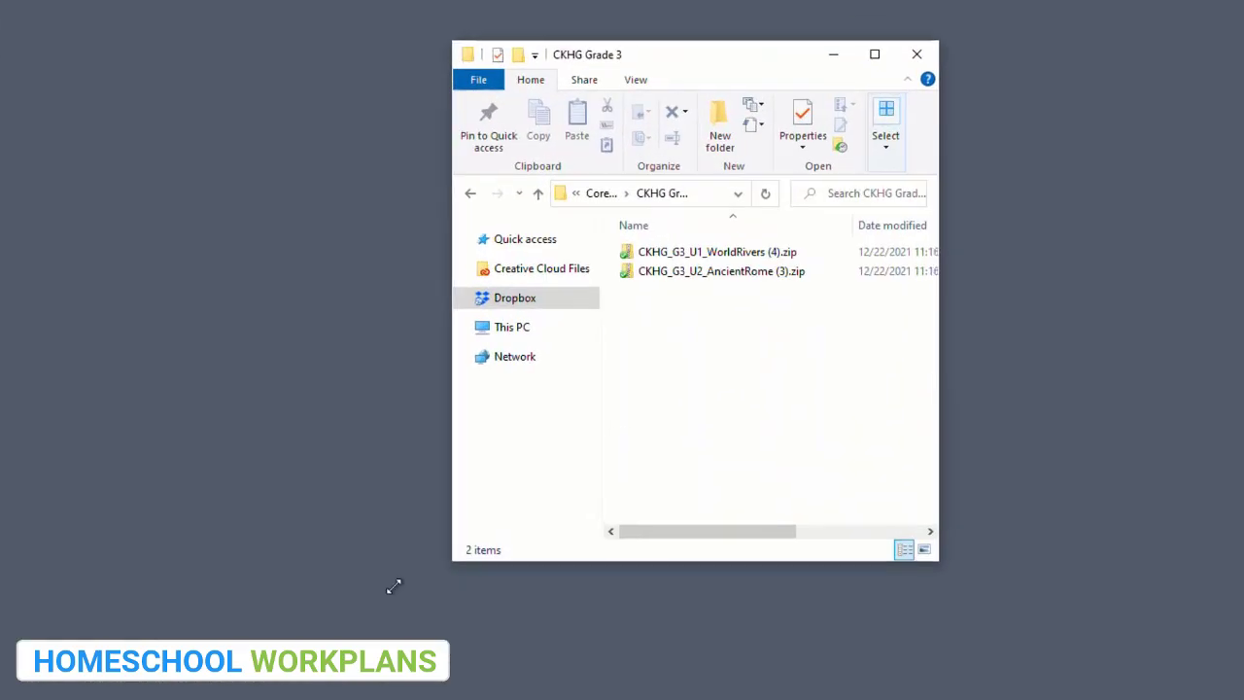
{"action": "left_click_drag", "start_coordinate": [393, 586], "coordinate": [260, 692]}
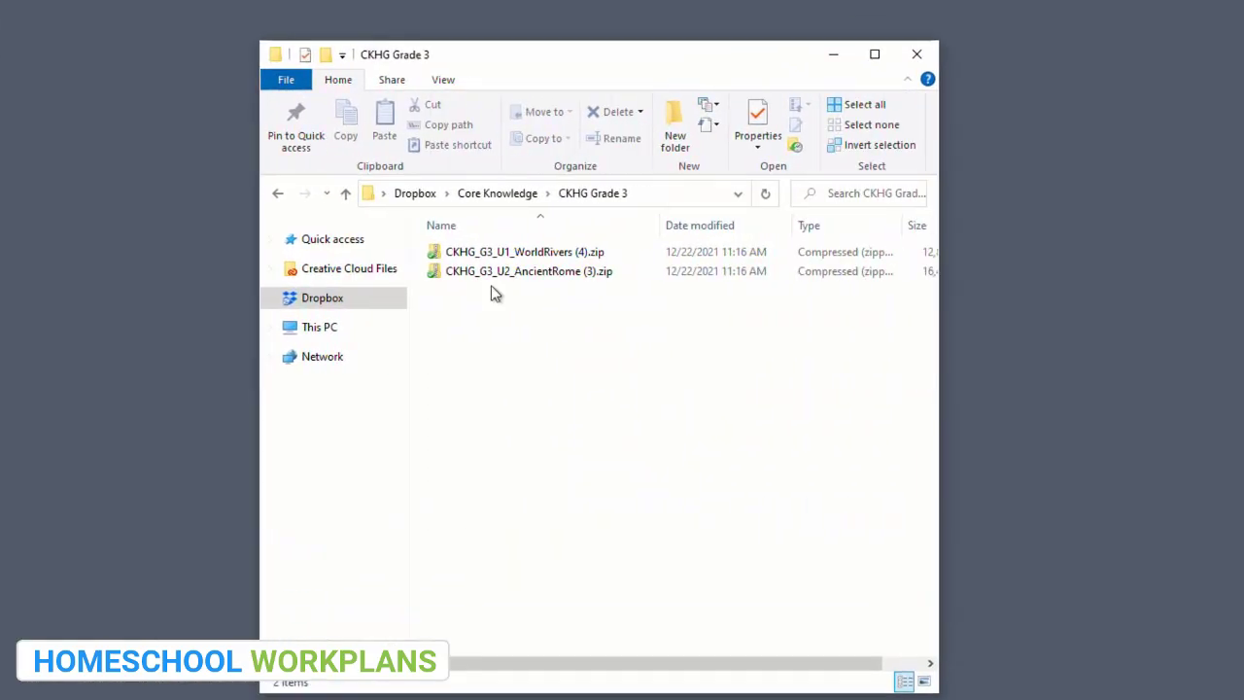
{"action": "key", "text": "alt+Up"}
{"action": "left_click", "coordinate": [687, 517]}
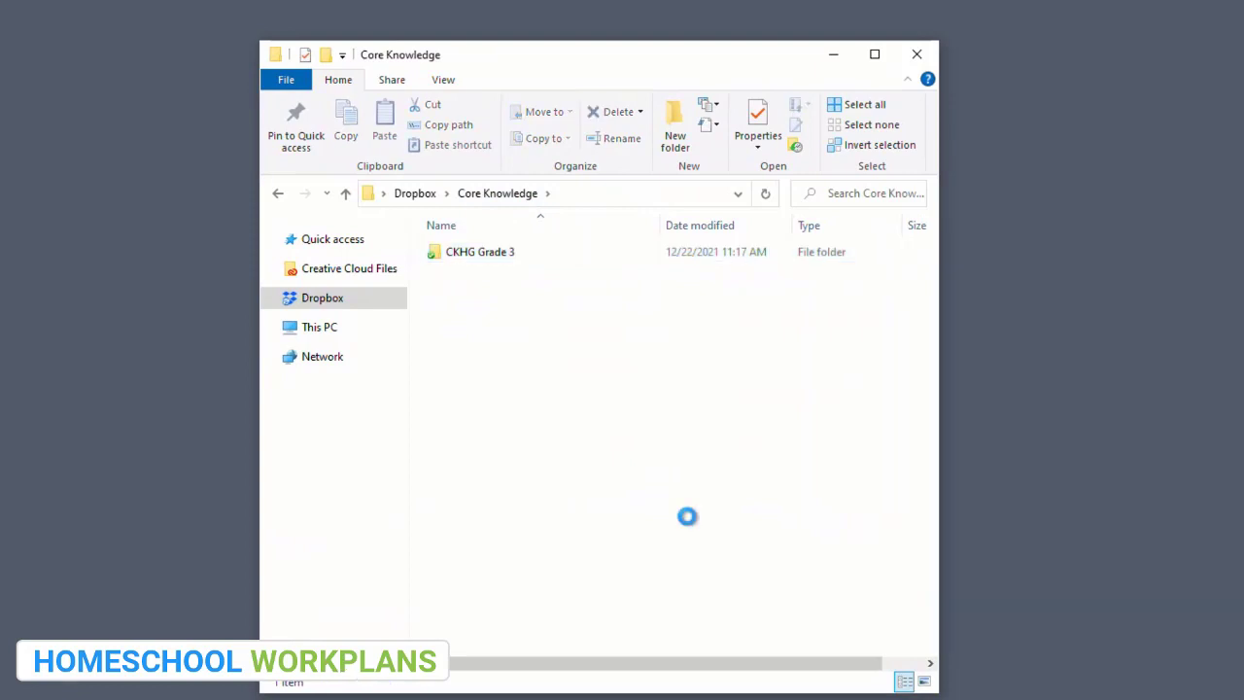
Create a new folder named 'CKSci Grade 3' and open it.
{"action": "right_click", "coordinate": [688, 519]}
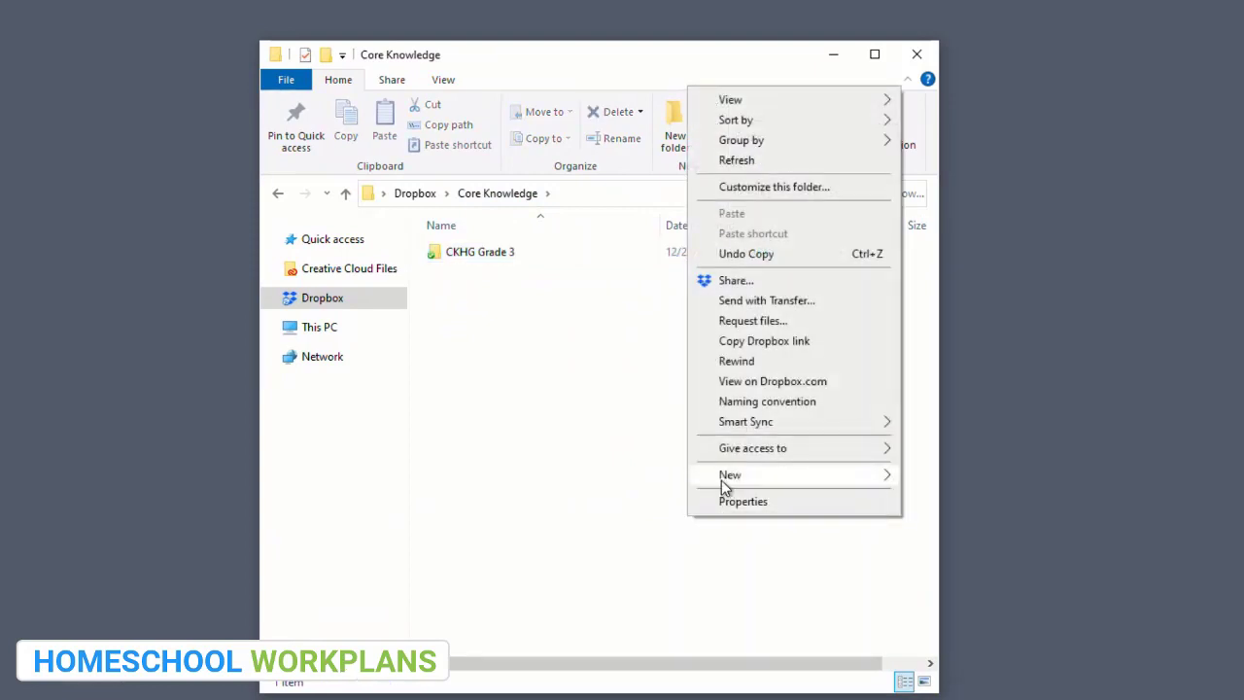
{"action": "mouse_move", "coordinate": [721, 480]}
{"action": "left_click", "coordinate": [935, 478]}
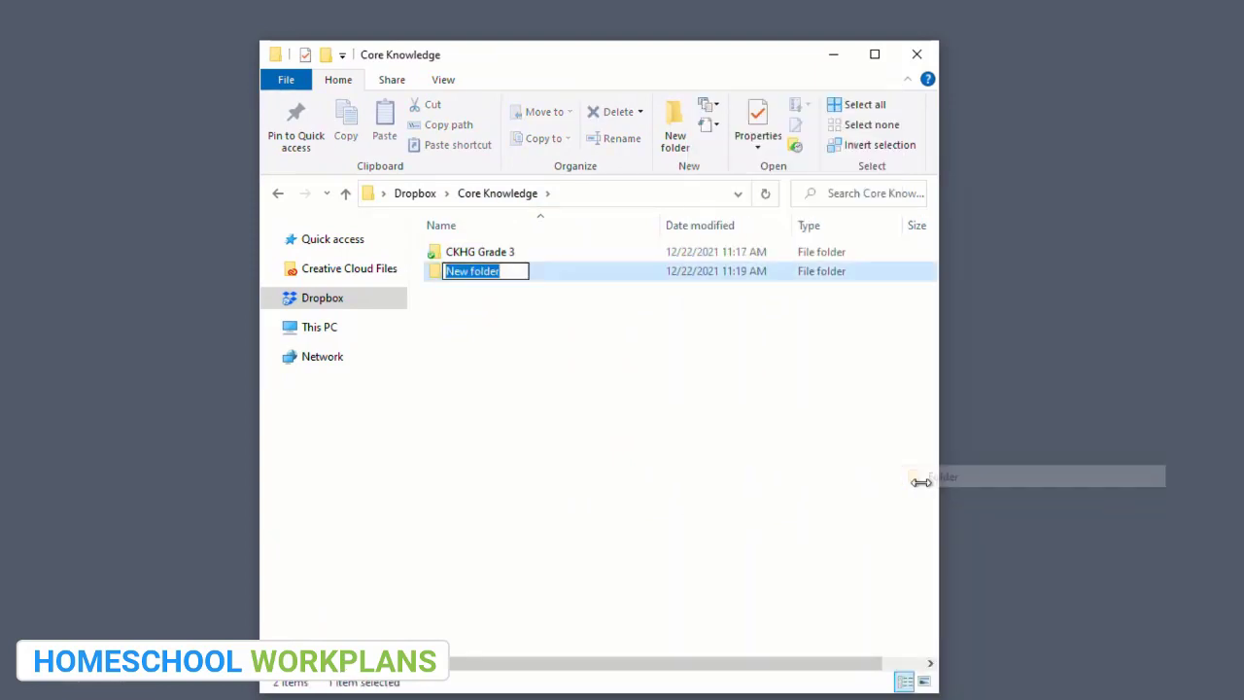
{"action": "type", "text": "CKS"}
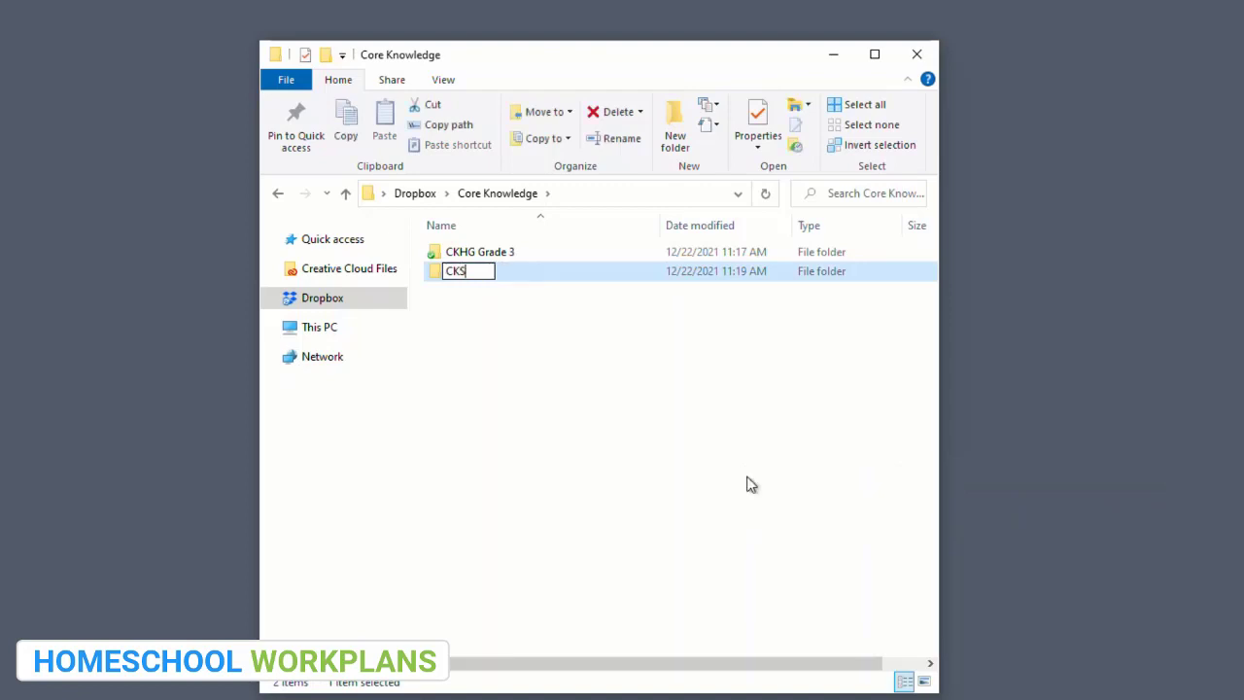
{"action": "type", "text": "ci Grade 3"}
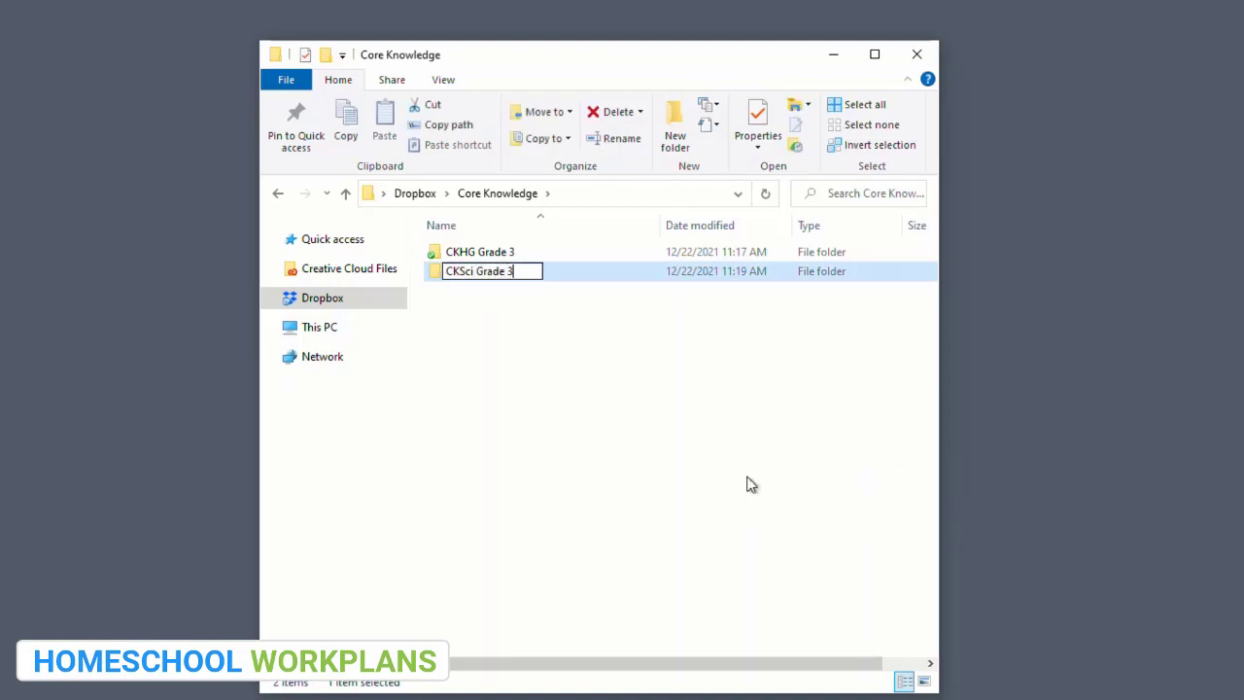
{"action": "key", "text": "Return"}
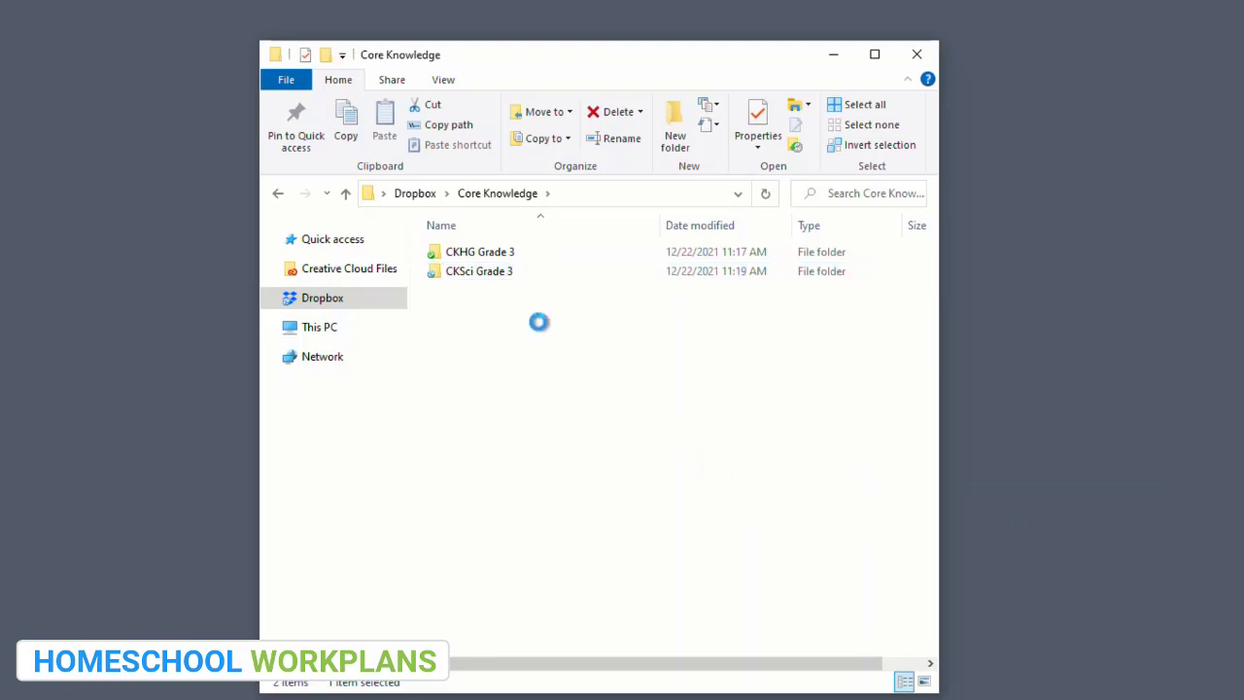
{"action": "double_click", "coordinate": [512, 275]}
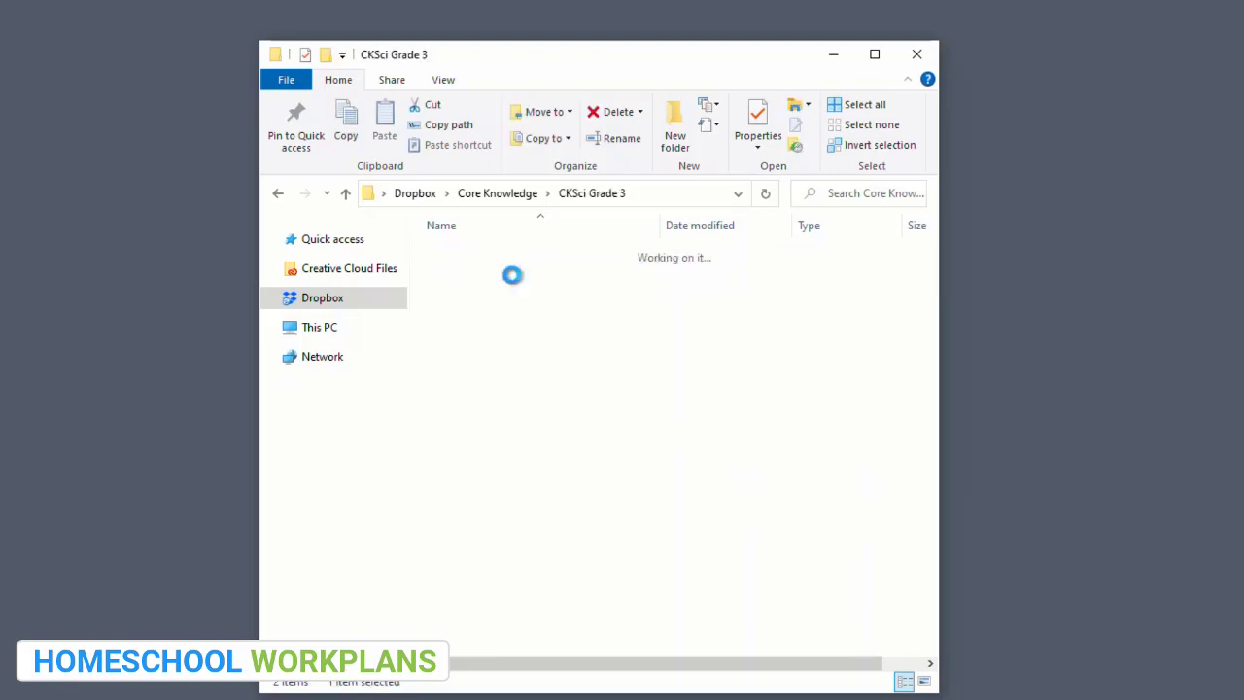
Shrink the CKSci Grade 3 window back into the upper-right corner.
{"action": "left_click_drag", "start_coordinate": [624, 79], "coordinate": [1008, 22]}
{"action": "left_click_drag", "start_coordinate": [762, 457], "coordinate": [879, 377]}
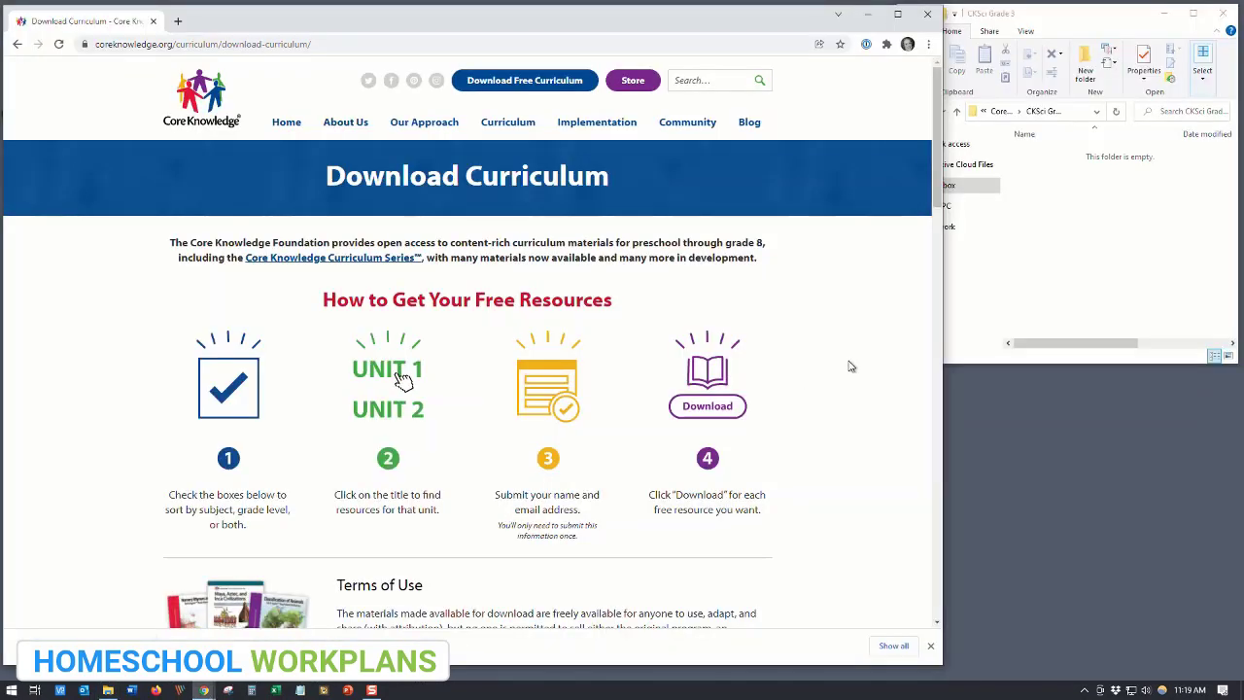
{"action": "scroll", "coordinate": [850, 366], "scroll_direction": "down", "scroll_amount": 2}
Filter the curriculum list to Grade 3 Science and open CKSci Unit 1: Investigating Forces.
{"action": "scroll", "coordinate": [851, 366], "scroll_direction": "down", "scroll_amount": 4}
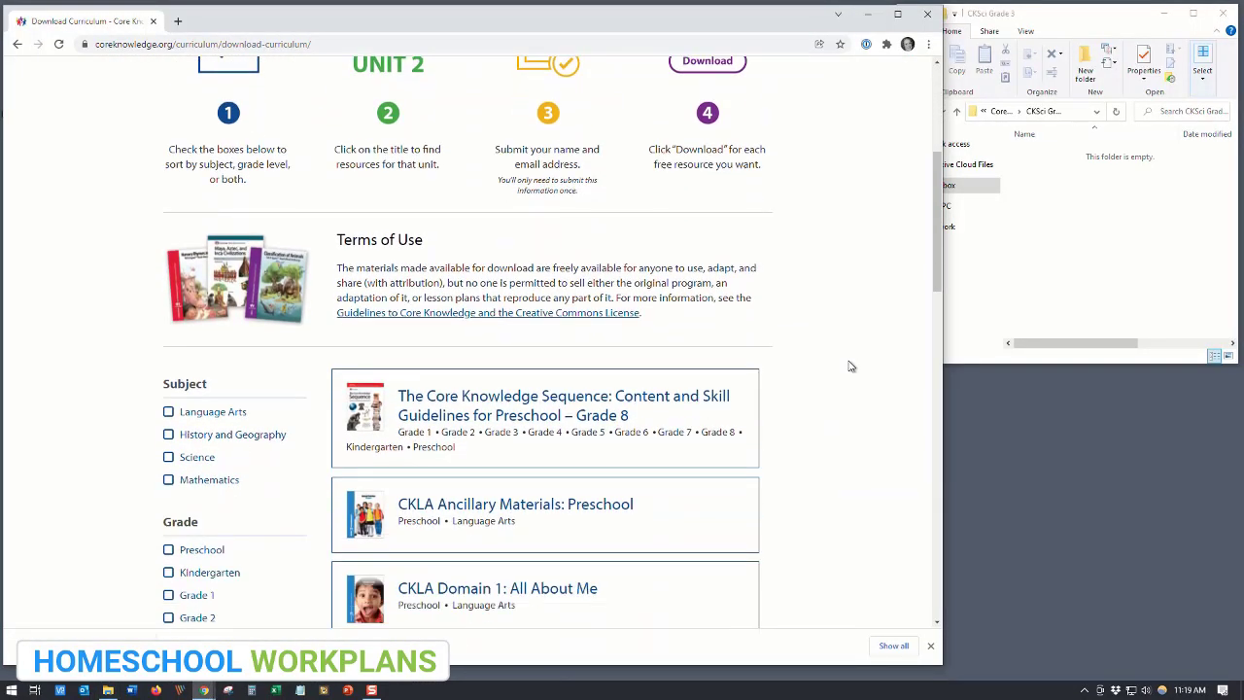
{"action": "left_click", "coordinate": [168, 402]}
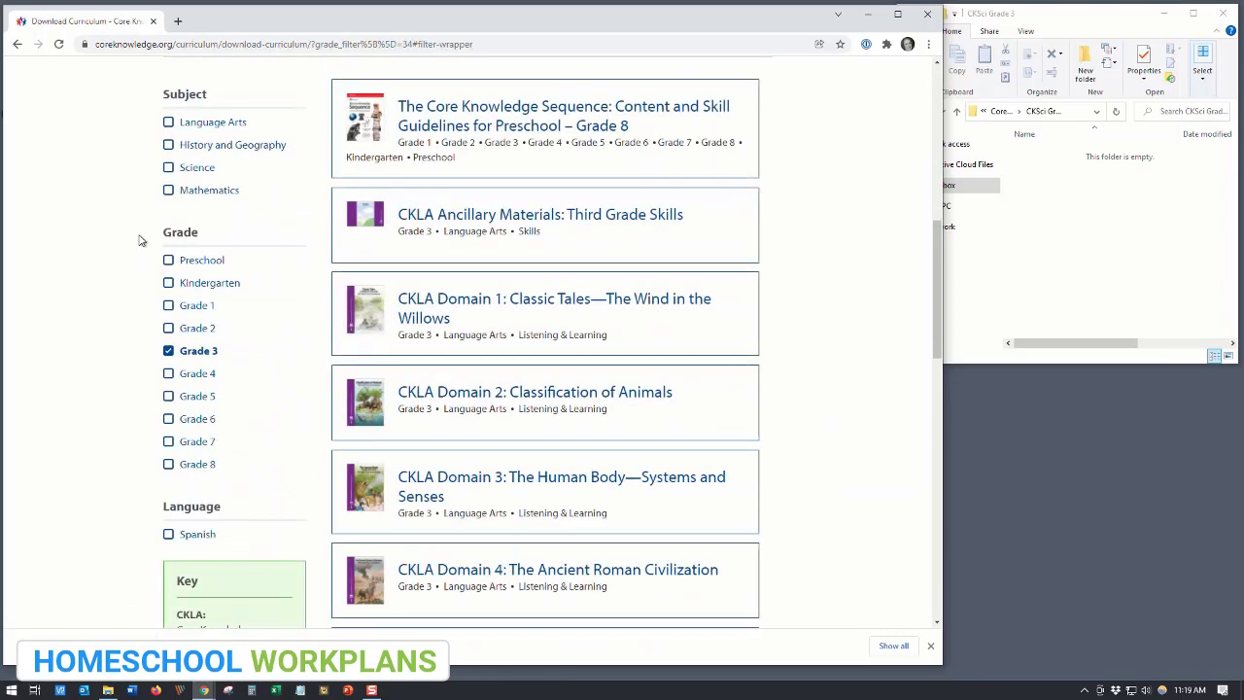
{"action": "left_click", "coordinate": [168, 168]}
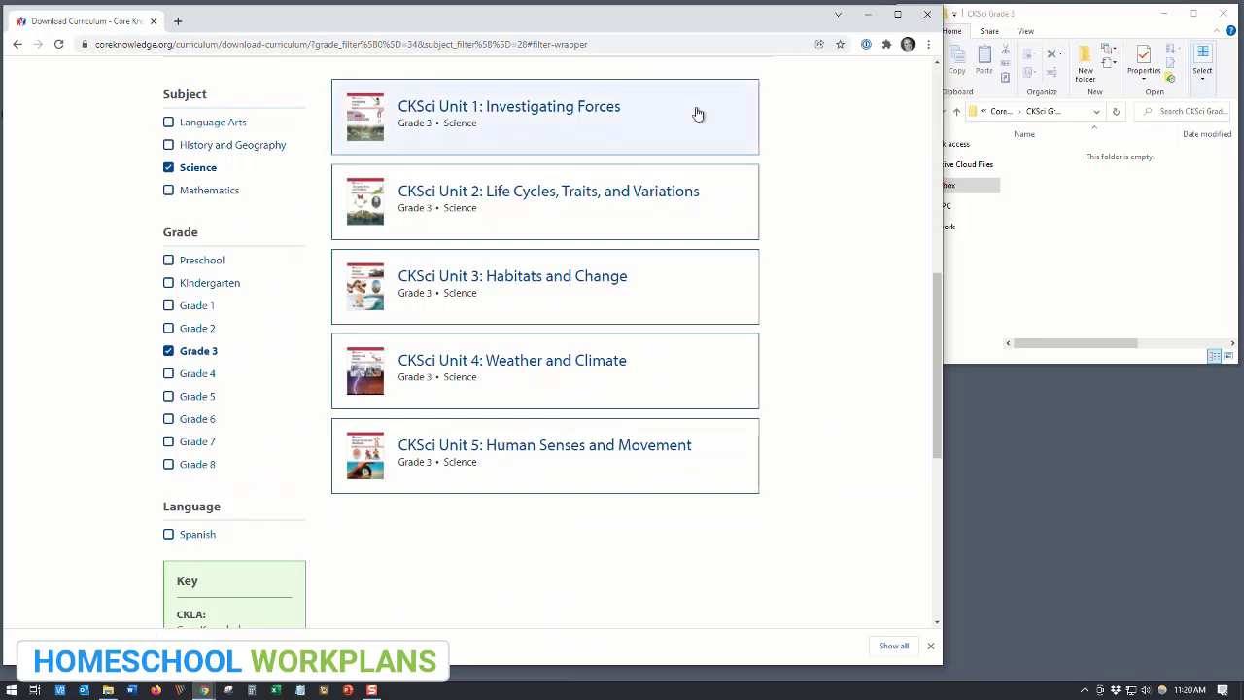
{"action": "left_click", "coordinate": [667, 123]}
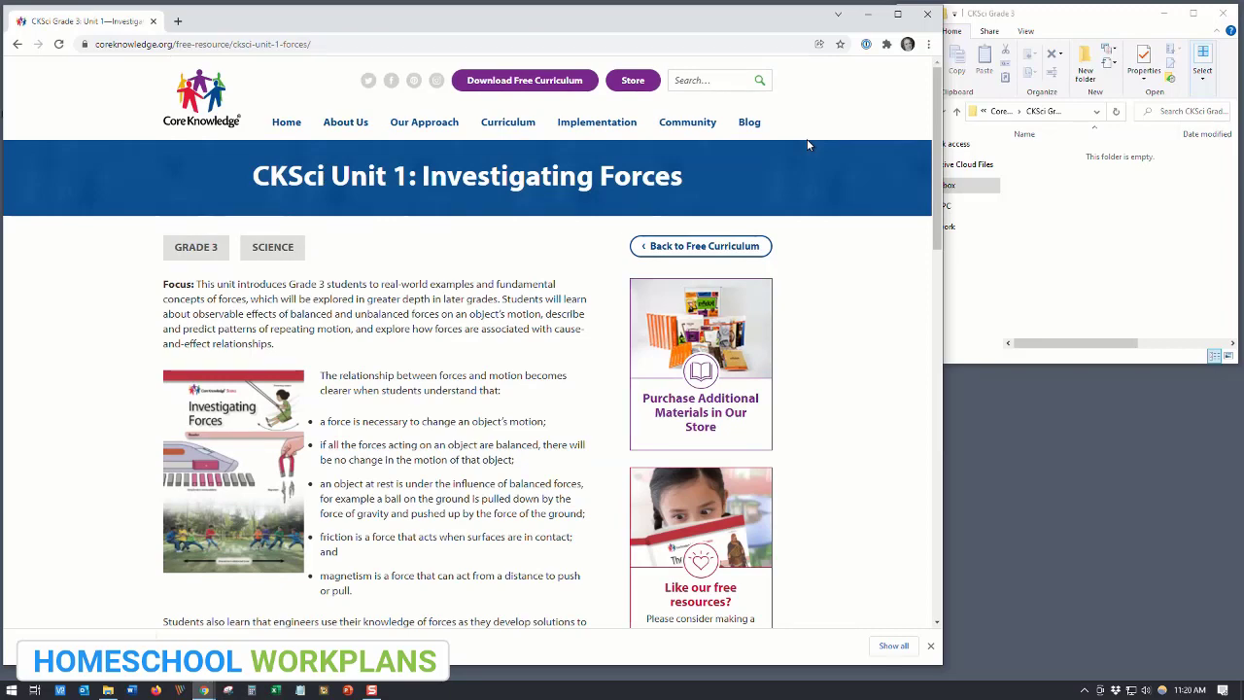
Download the Investigating Forces unit and drop CKSci_G3_U1_Investigating-Forces (3).zip into CKSci Grade 3.
{"action": "scroll", "coordinate": [807, 144], "scroll_direction": "down", "scroll_amount": 5}
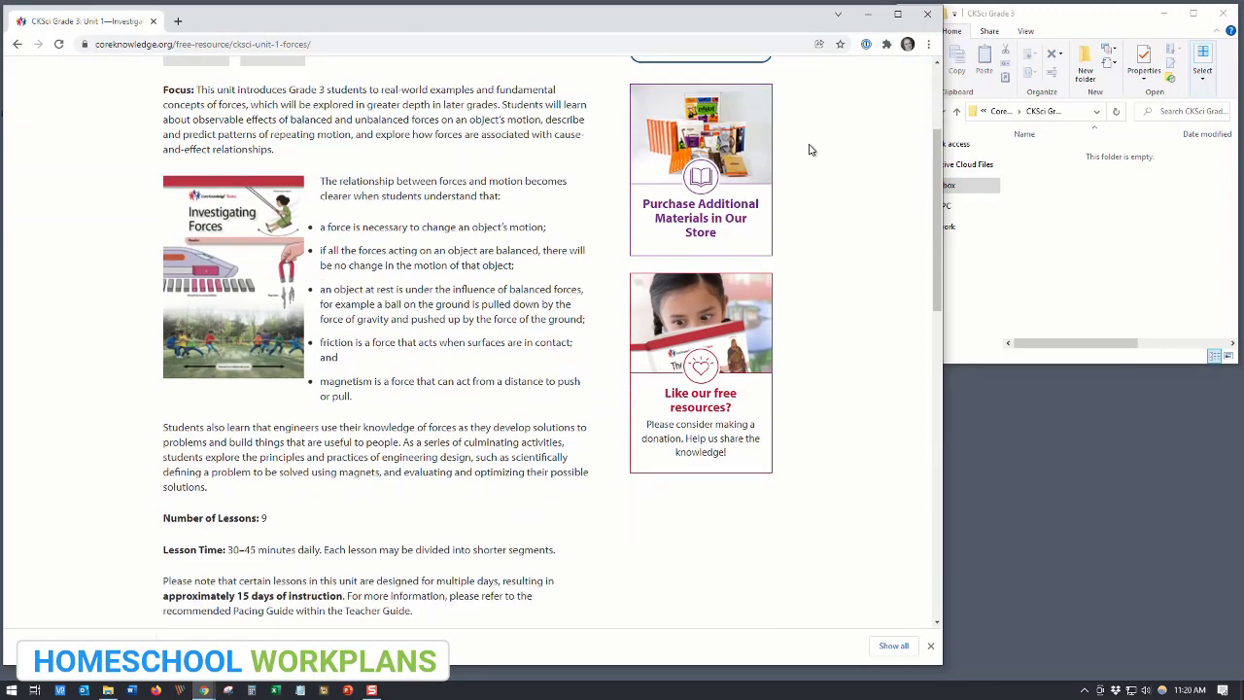
{"action": "scroll", "coordinate": [809, 147], "scroll_direction": "down", "scroll_amount": 1}
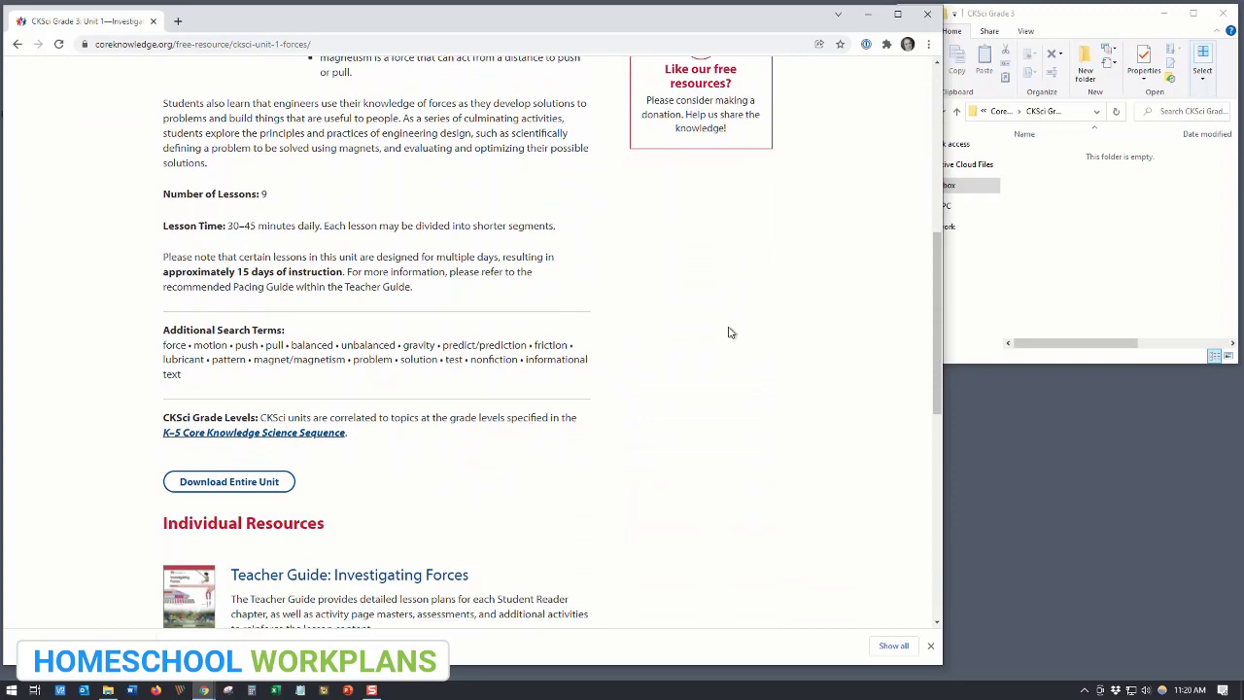
{"action": "left_click", "coordinate": [271, 484]}
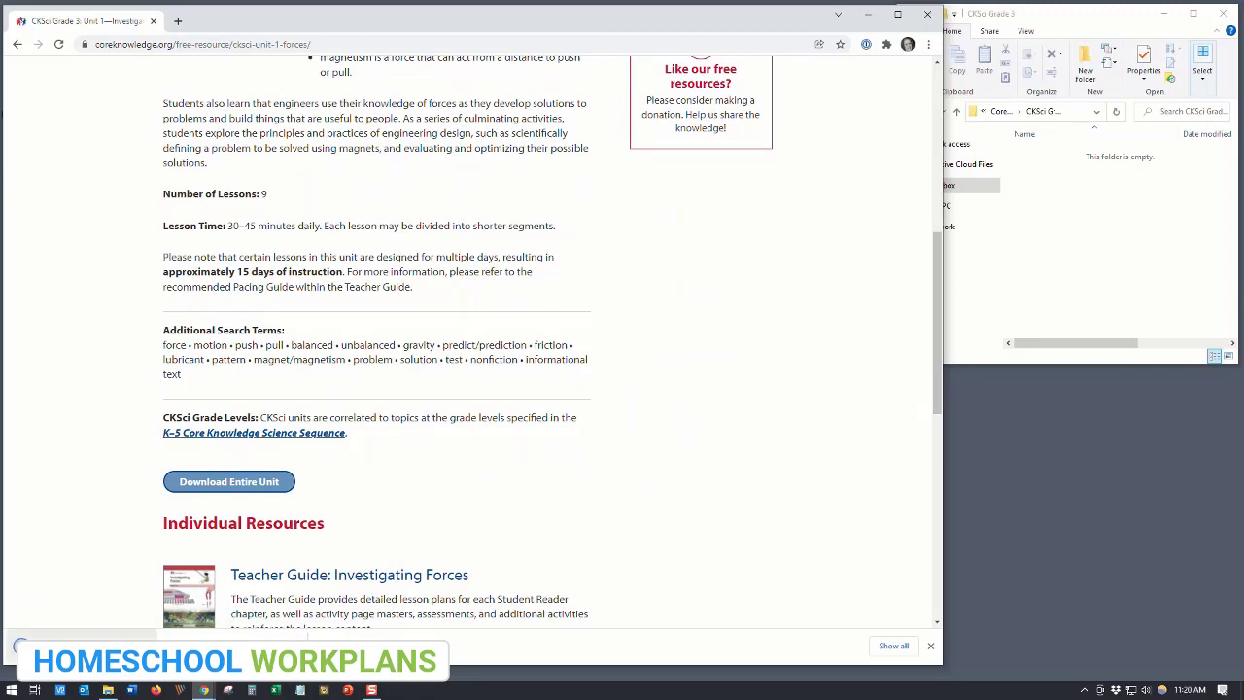
{"action": "left_click_drag", "start_coordinate": [21, 646], "coordinate": [1091, 196]}
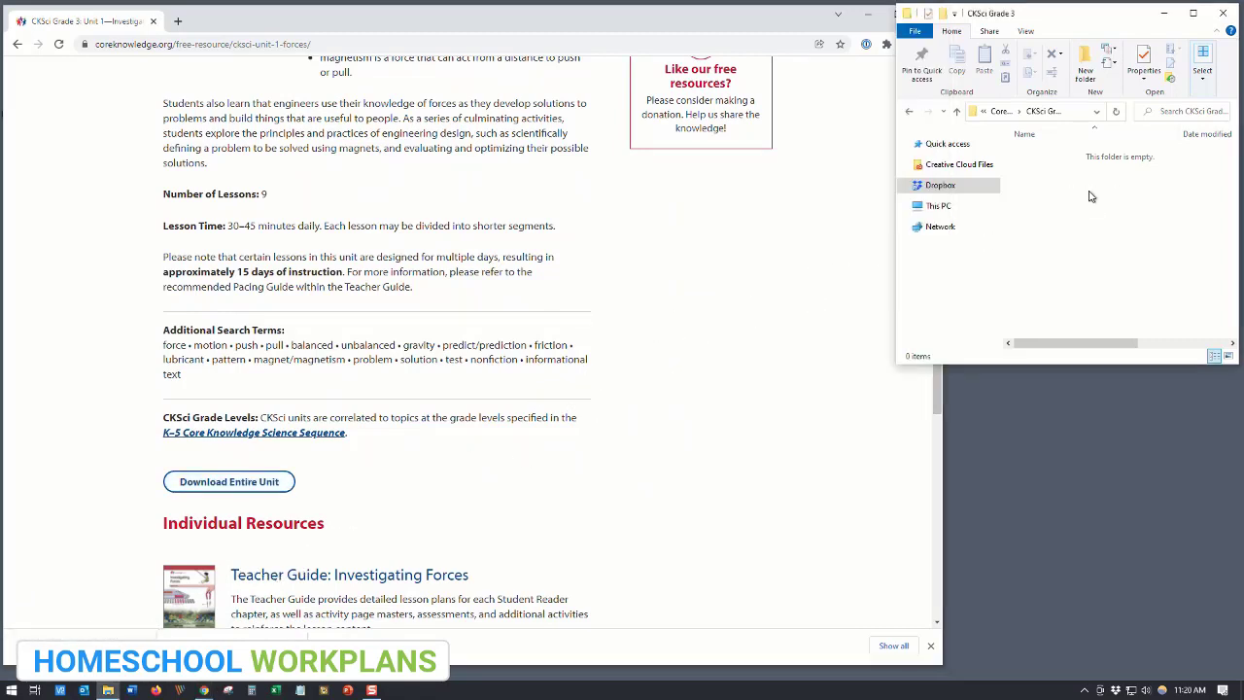
{"action": "left_click", "coordinate": [931, 646]}
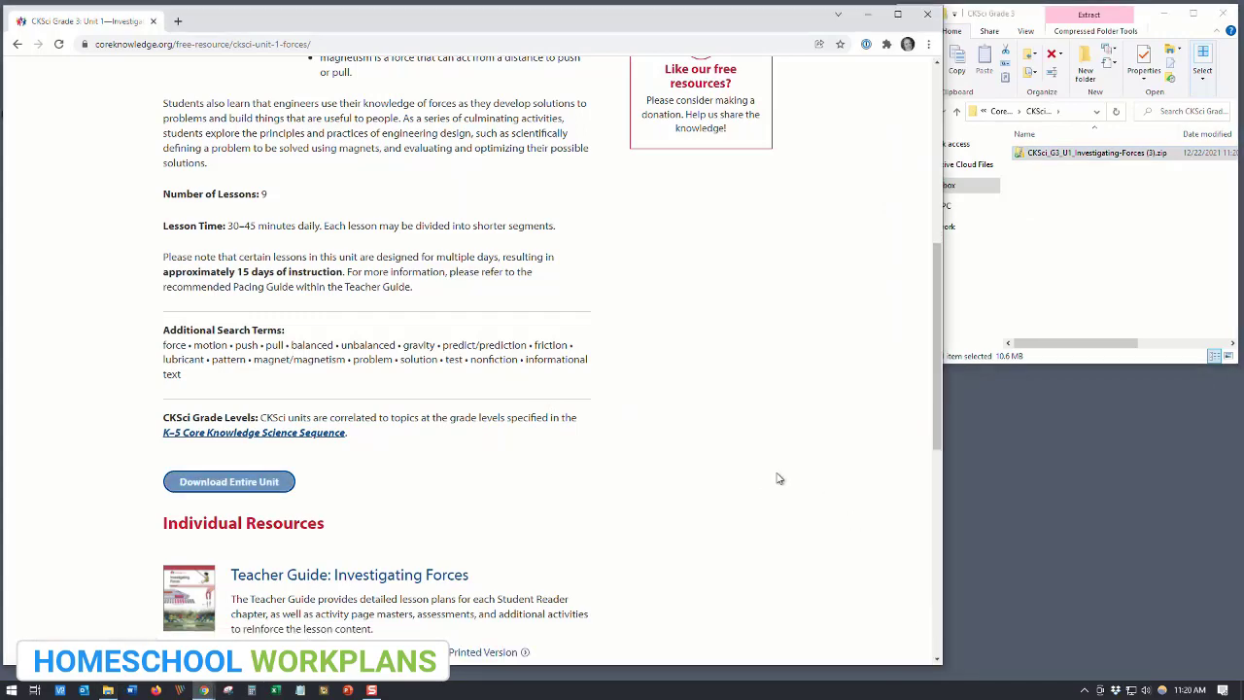
Move on to CKSci Unit 2: Life Cycles, Traits, and Variations.
{"action": "scroll", "coordinate": [779, 478], "scroll_direction": "down", "scroll_amount": 2}
{"action": "scroll", "coordinate": [613, 505], "scroll_direction": "down", "scroll_amount": 1}
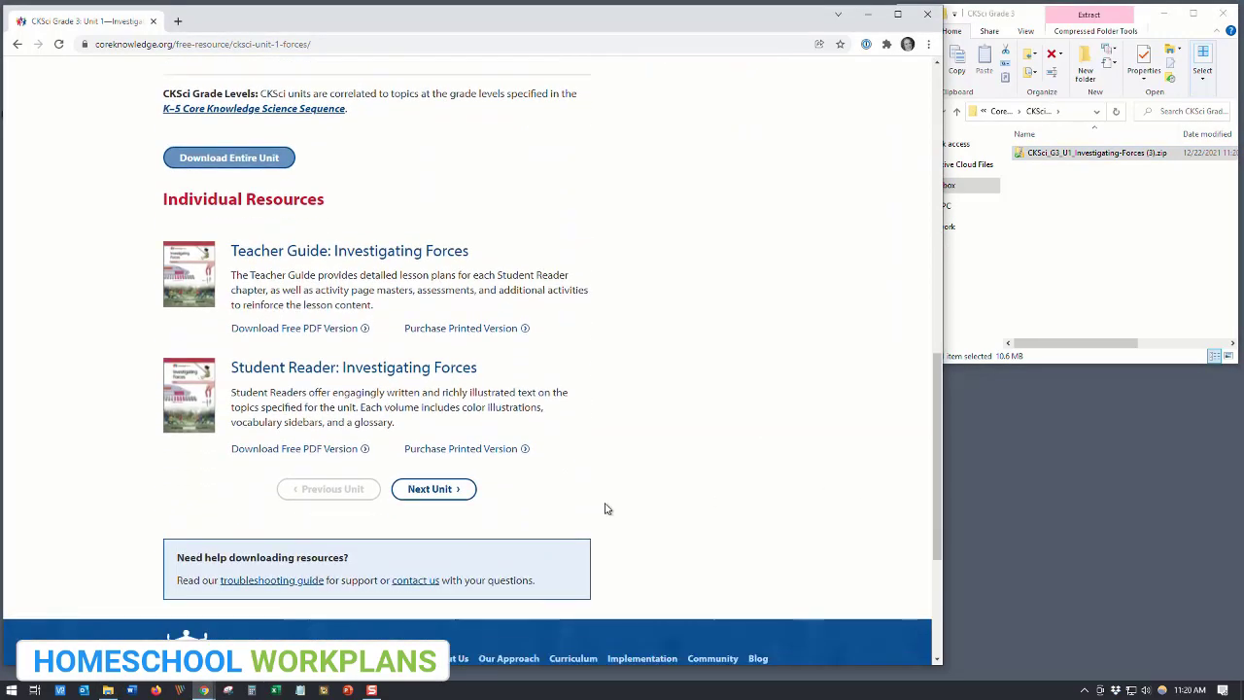
{"action": "left_click", "coordinate": [434, 489]}
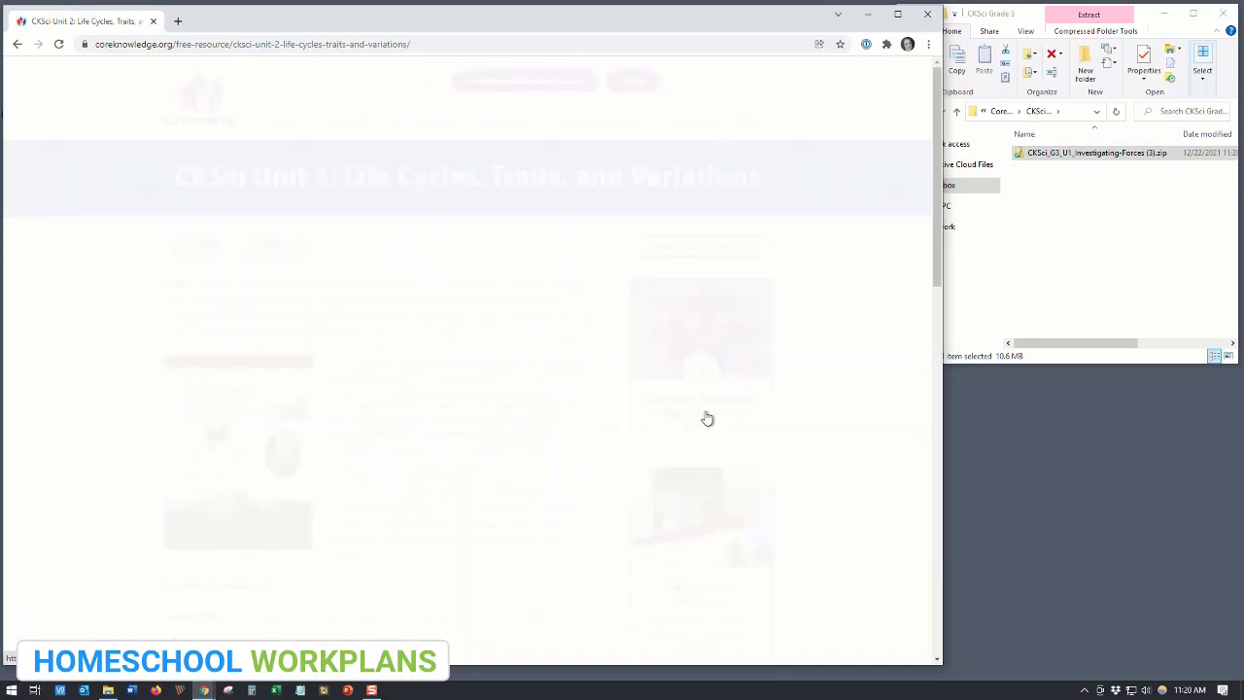
Download the Life Cycles unit and drop CKSci_G3_U2_Life-Cycles (3).zip into CKSci Grade 3.
{"action": "scroll", "coordinate": [867, 396], "scroll_direction": "down", "scroll_amount": 5}
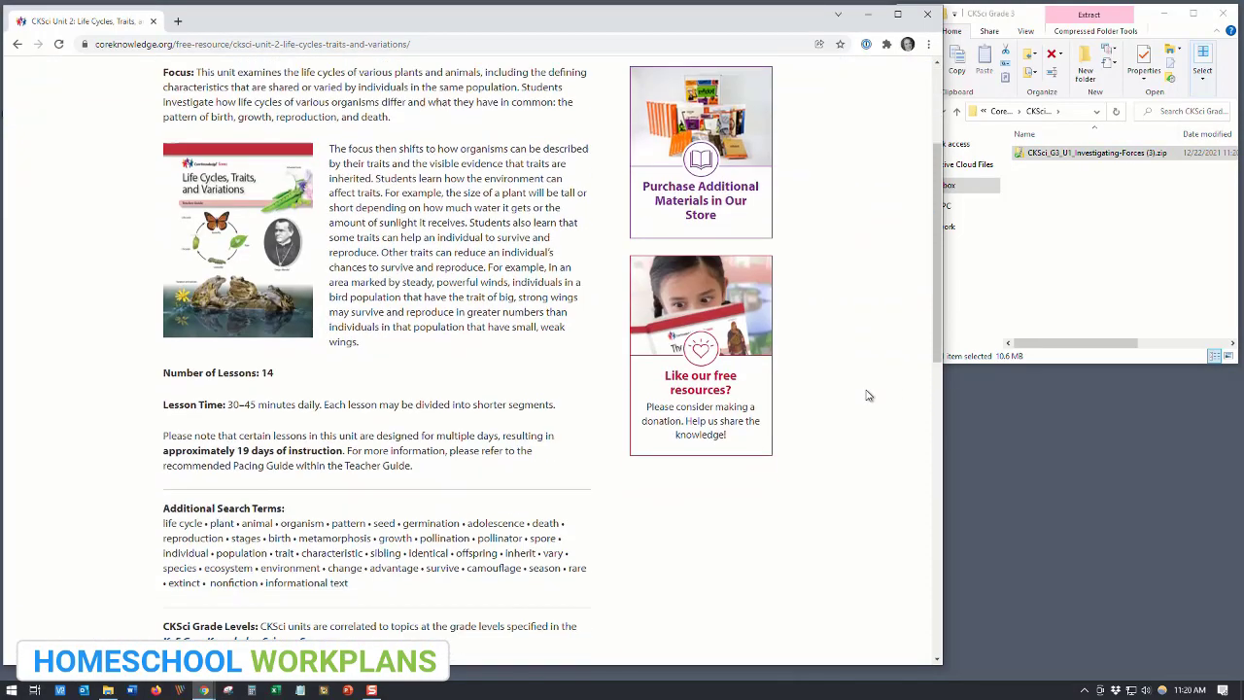
{"action": "left_click", "coordinate": [250, 457]}
{"action": "left_click_drag", "start_coordinate": [58, 645], "coordinate": [1073, 203]}
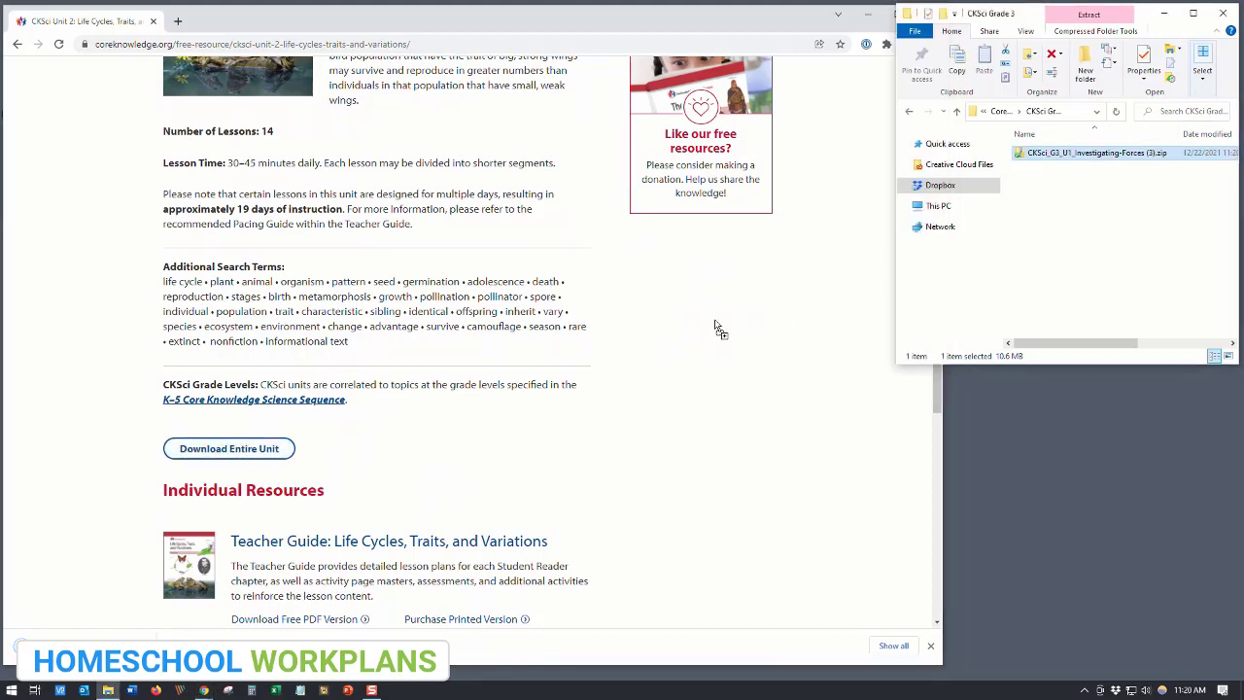
{"action": "left_click", "coordinate": [715, 325]}
Return to the Download Curriculum page and minimize the browser.
{"action": "scroll", "coordinate": [715, 324], "scroll_direction": "down", "scroll_amount": 4}
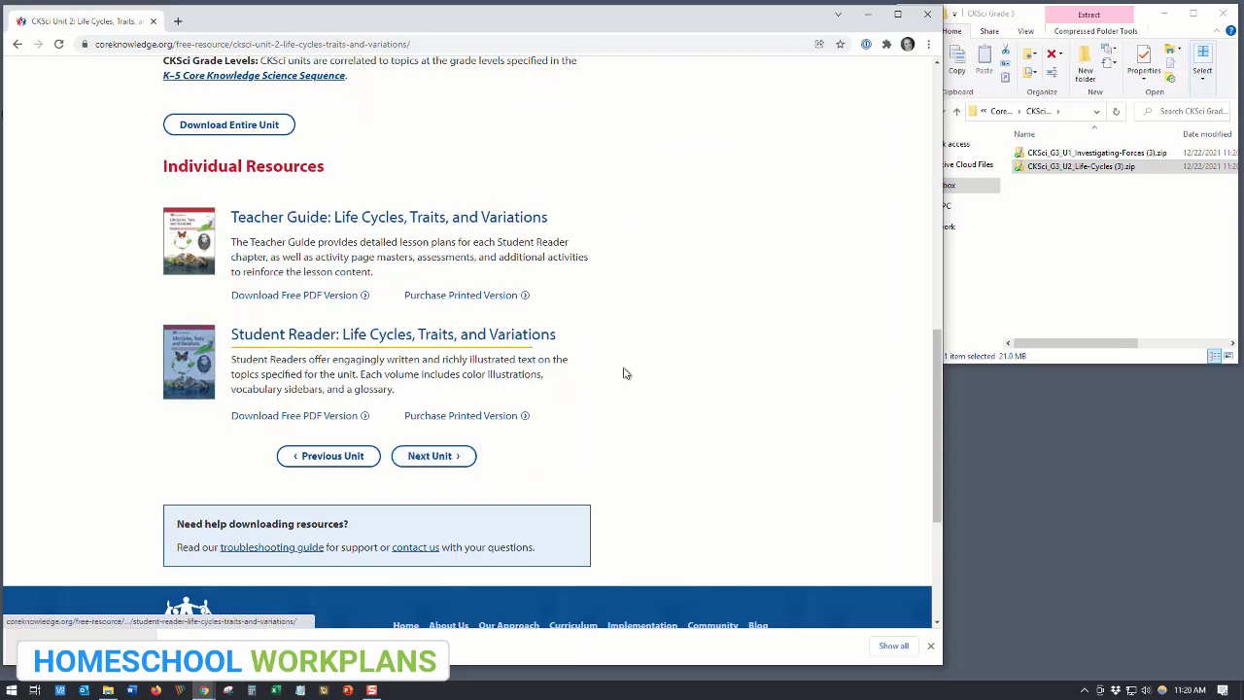
{"action": "scroll", "coordinate": [642, 369], "scroll_direction": "up", "scroll_amount": 10}
{"action": "left_click", "coordinate": [685, 246]}
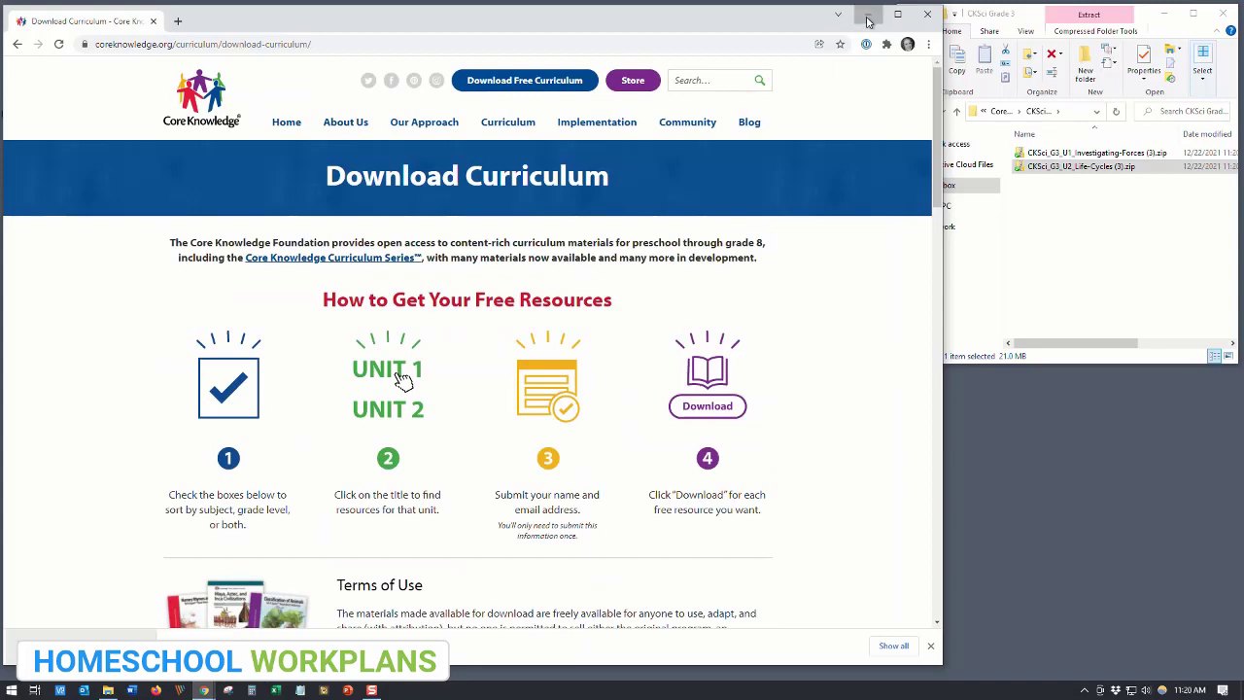
{"action": "left_click", "coordinate": [868, 21]}
Create a new folder named 'CKLA Grade 4' in Core Knowledge beside the other grade folders.
{"action": "left_click_drag", "start_coordinate": [1147, 19], "coordinate": [697, 104]}
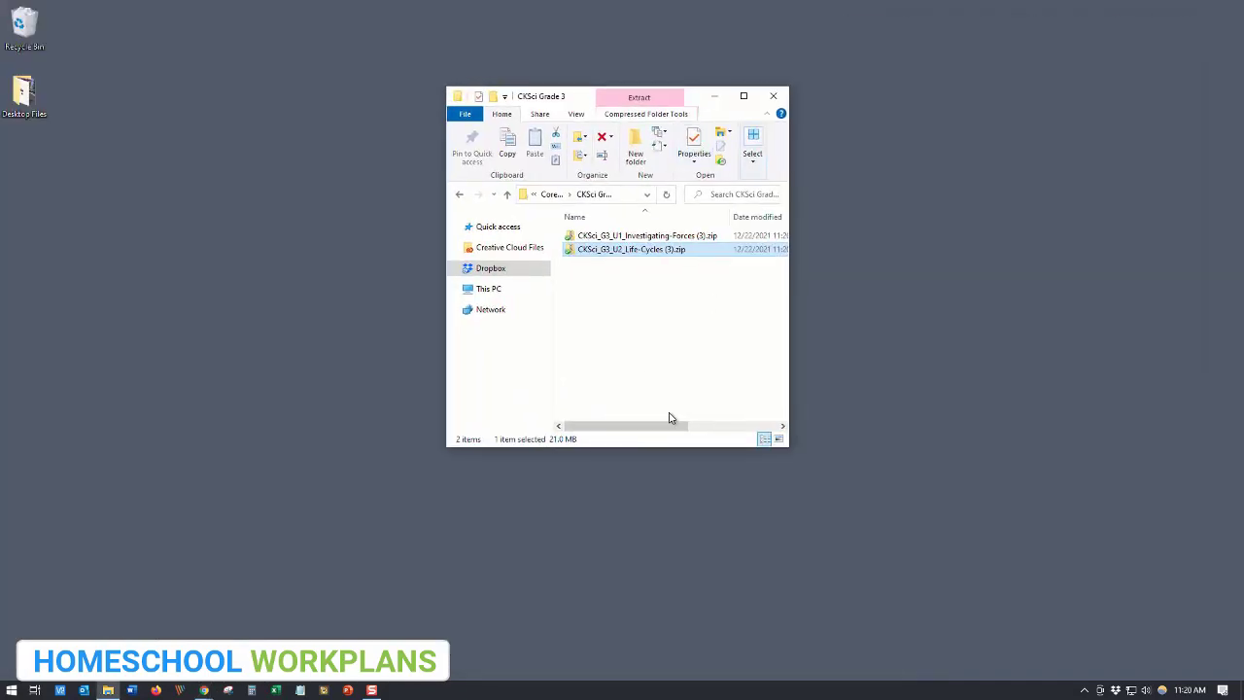
{"action": "left_click_drag", "start_coordinate": [447, 449], "coordinate": [332, 530]}
{"action": "left_click", "coordinate": [510, 194]}
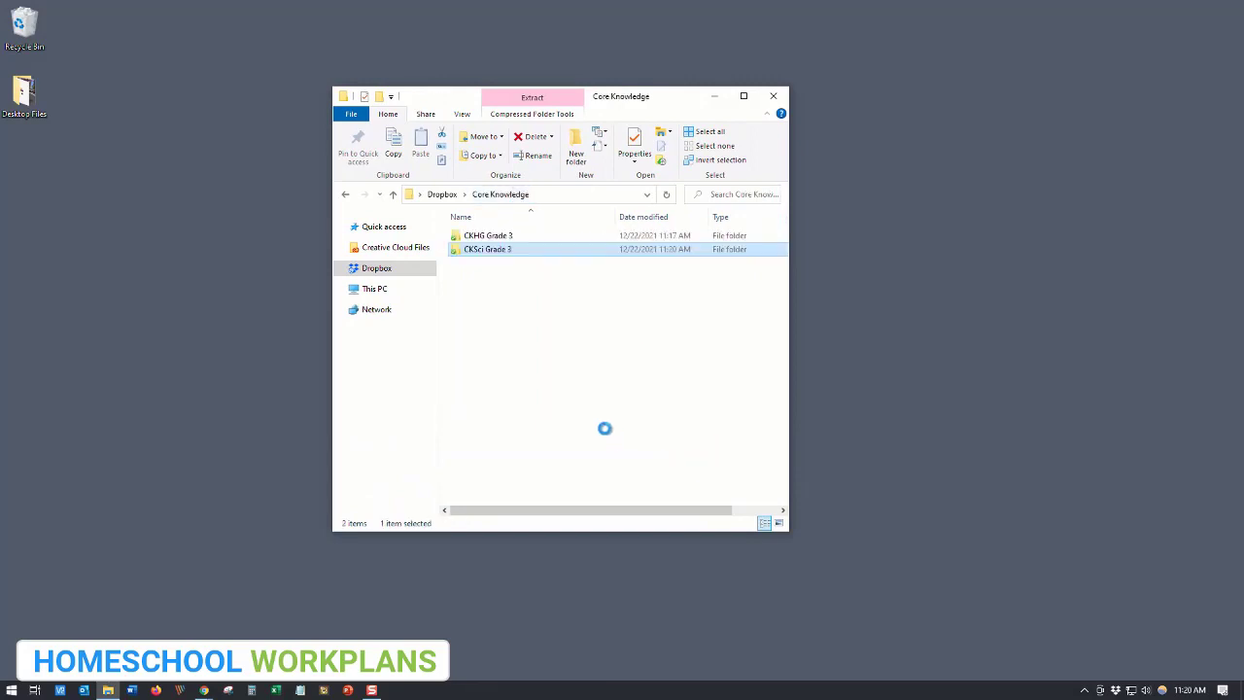
{"action": "right_click", "coordinate": [555, 390]}
{"action": "mouse_move", "coordinate": [632, 352]}
{"action": "left_click", "coordinate": [751, 355]}
{"action": "type", "text": "CKLA Grade 4"}
{"action": "key", "text": "Return"}
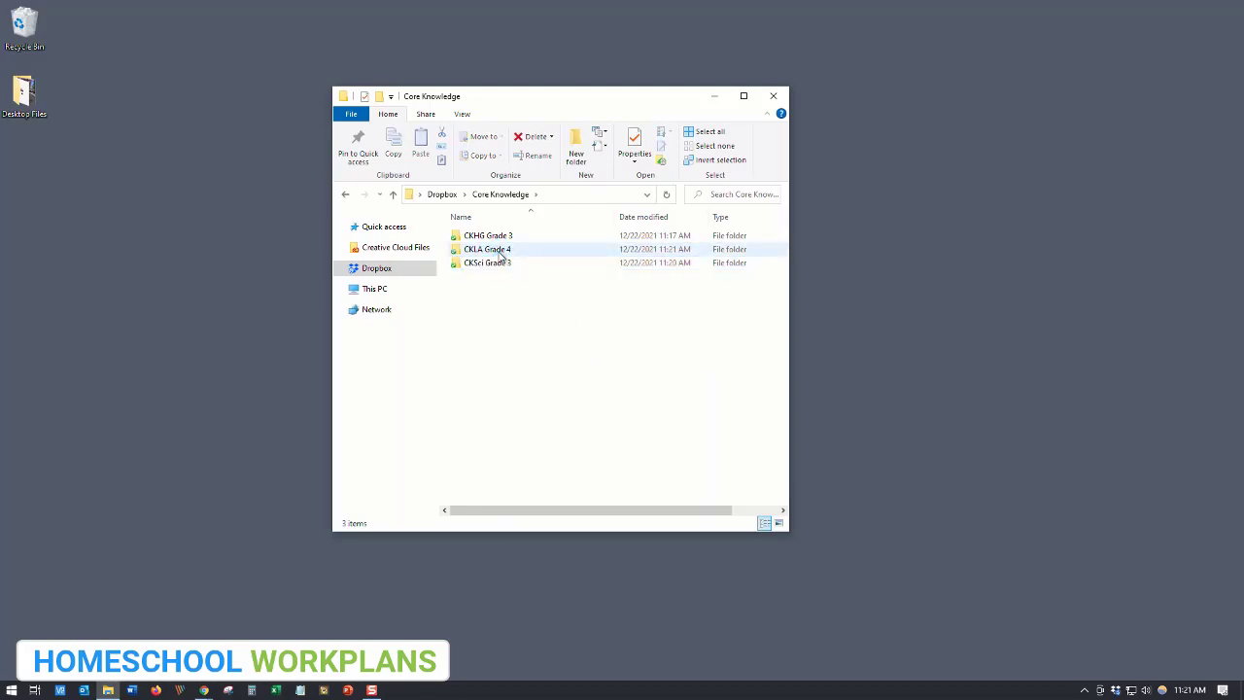
Open CKLA Grade 4, filter the curriculum to Grade 4 Language Arts, and open Brown Girl Dreaming.
{"action": "double_click", "coordinate": [497, 248]}
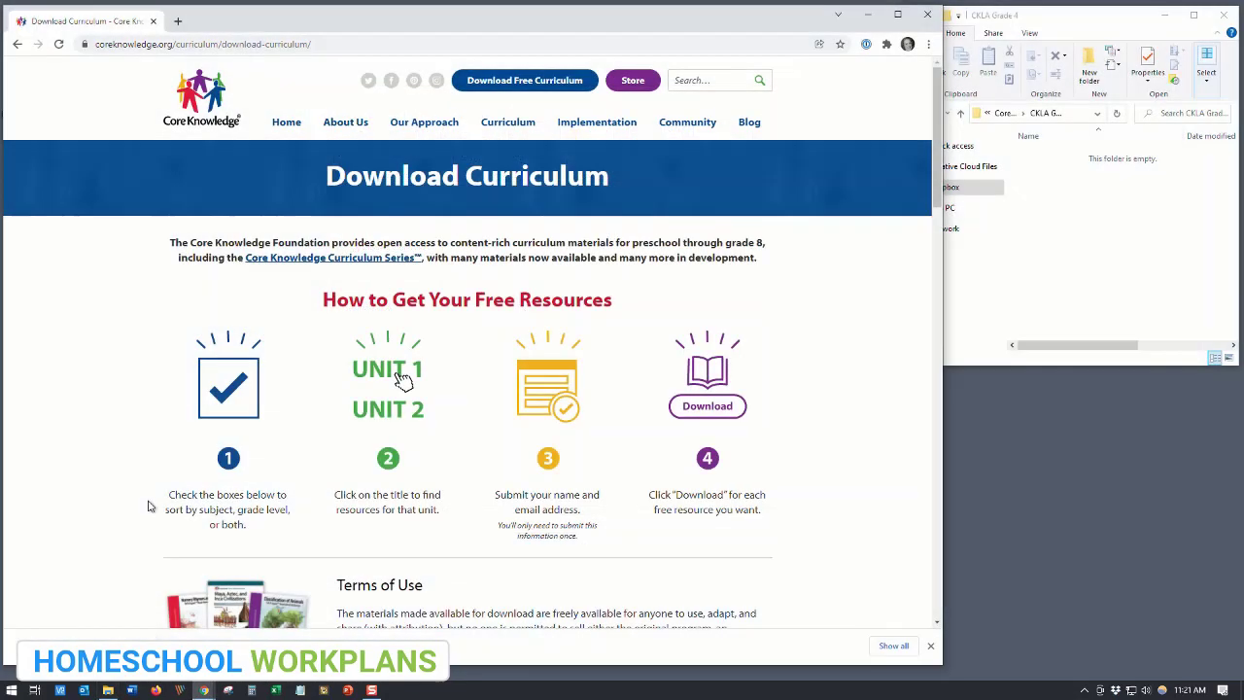
{"action": "scroll", "coordinate": [141, 504], "scroll_direction": "down", "scroll_amount": 4}
{"action": "scroll", "coordinate": [141, 503], "scroll_direction": "down", "scroll_amount": 2}
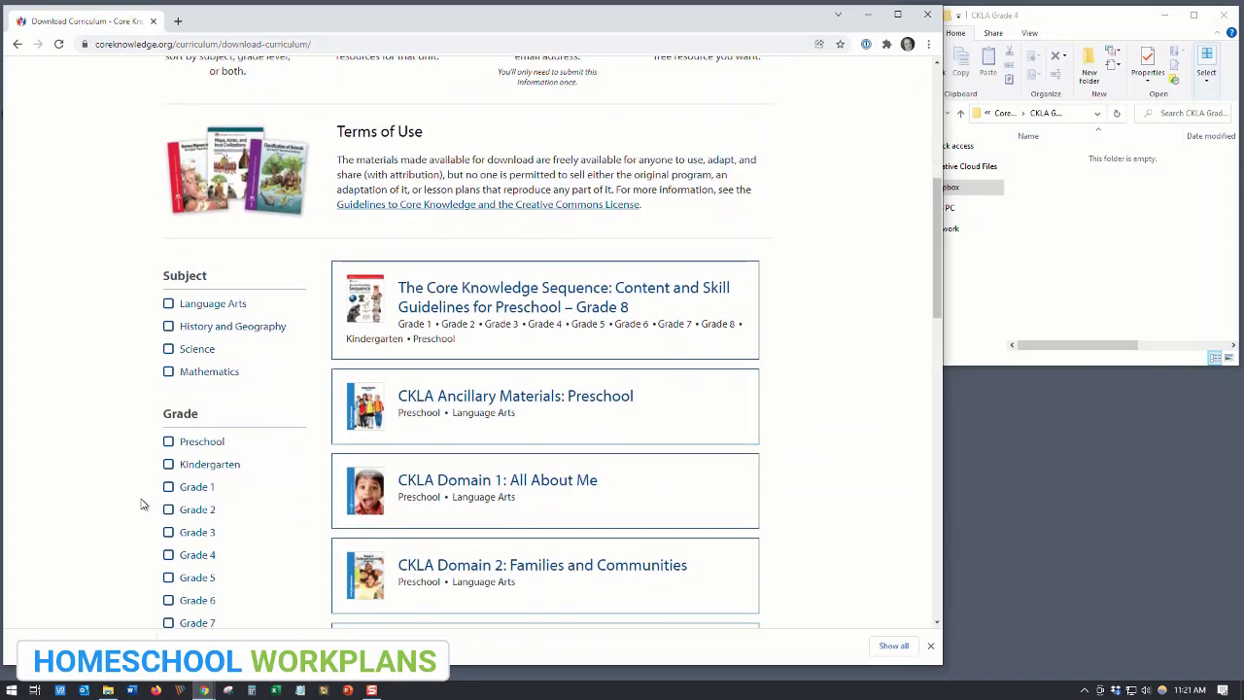
{"action": "left_click", "coordinate": [169, 492]}
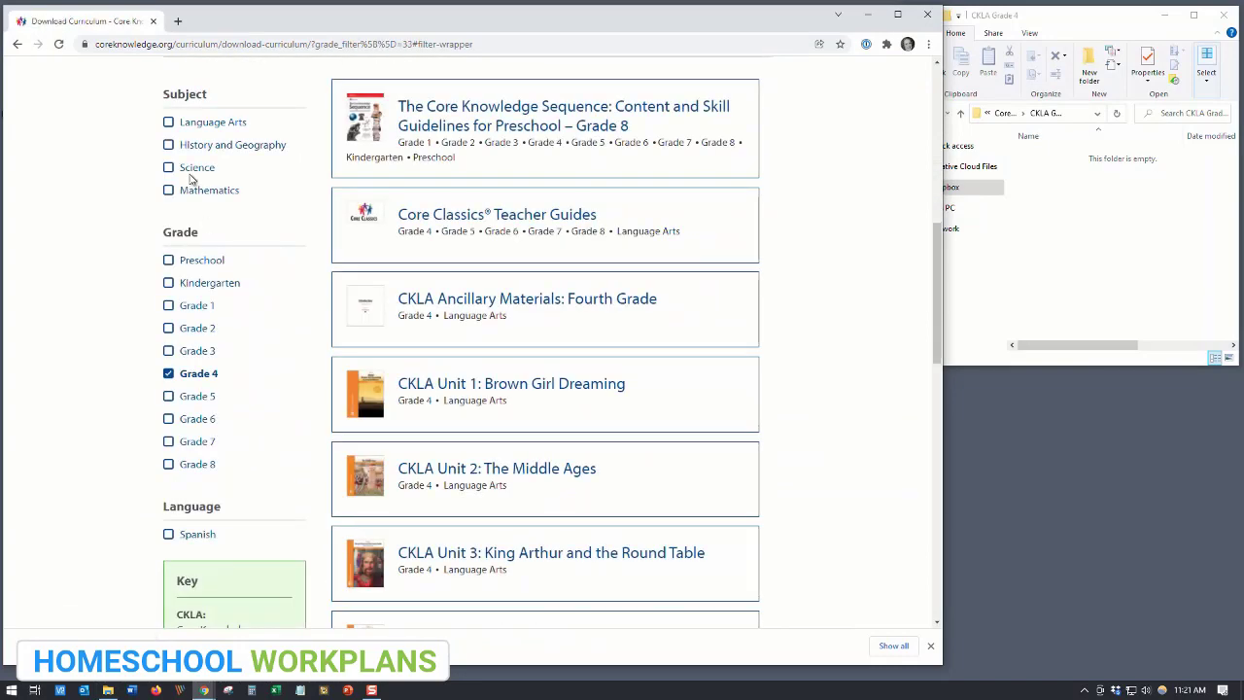
{"action": "left_click", "coordinate": [169, 122]}
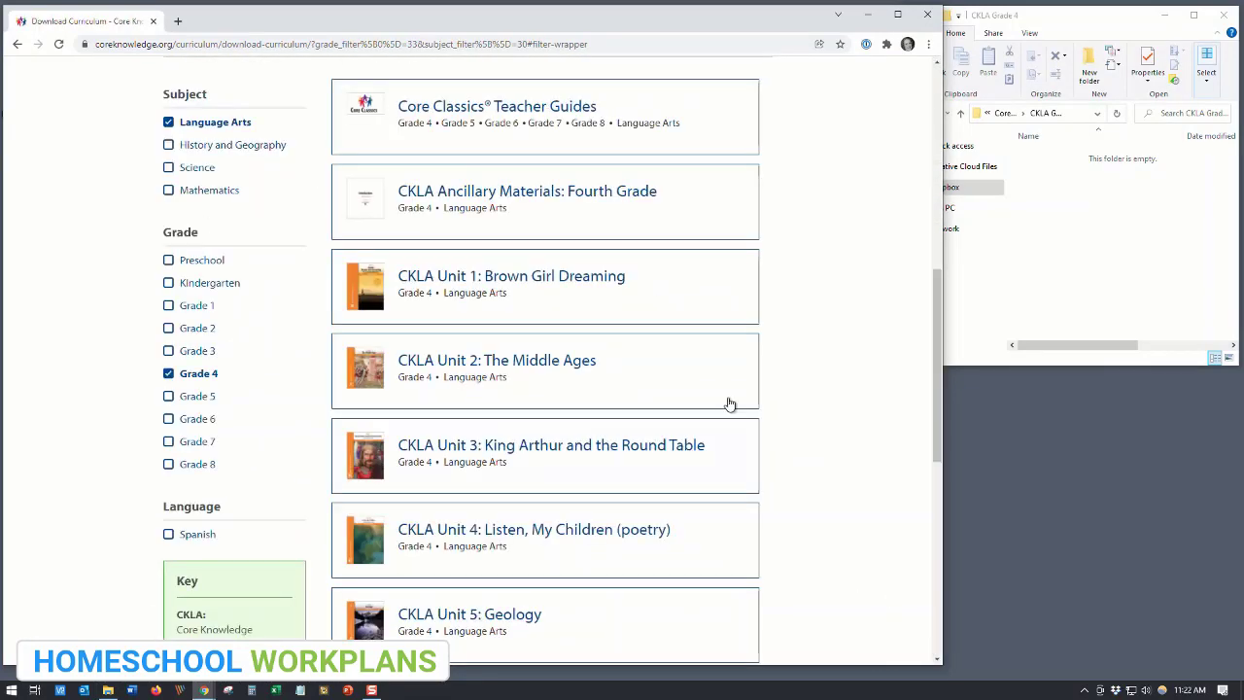
{"action": "left_click", "coordinate": [601, 286]}
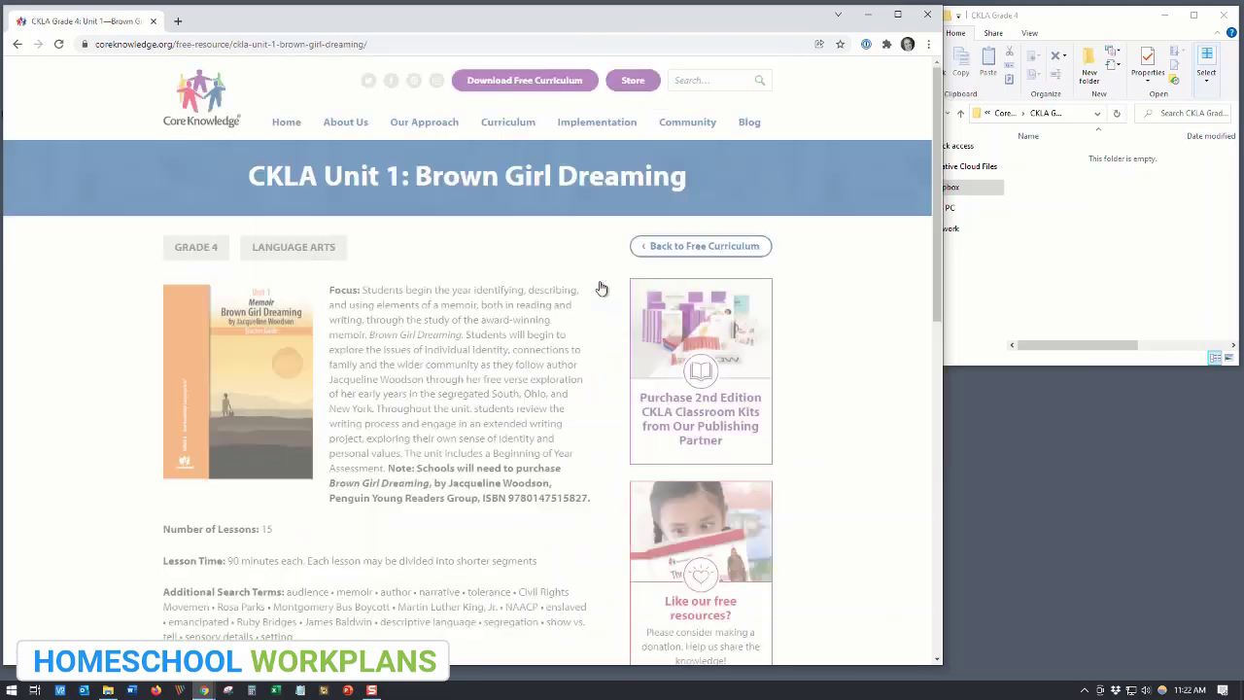
Download the entire Brown Girl Dreaming unit and drag its zip into the CKLA Grade 4 folder.
{"action": "scroll", "coordinate": [844, 336], "scroll_direction": "down", "scroll_amount": 4}
{"action": "scroll", "coordinate": [843, 336], "scroll_direction": "down", "scroll_amount": 1}
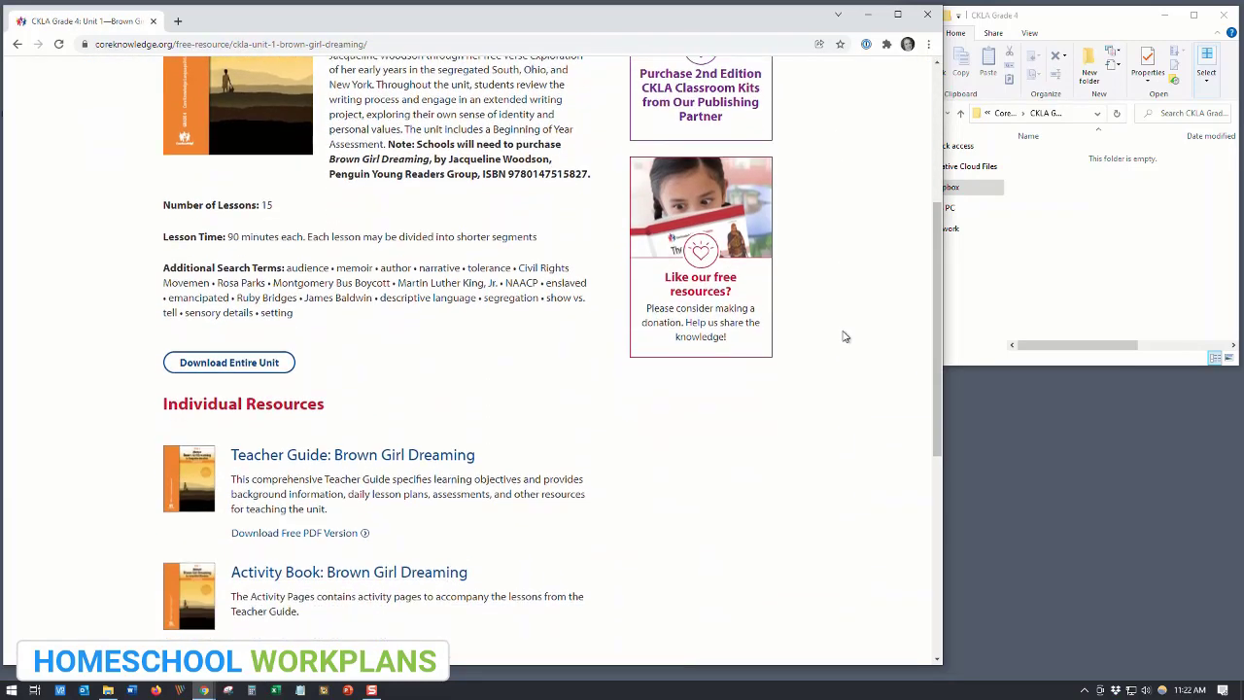
{"action": "left_click", "coordinate": [280, 369]}
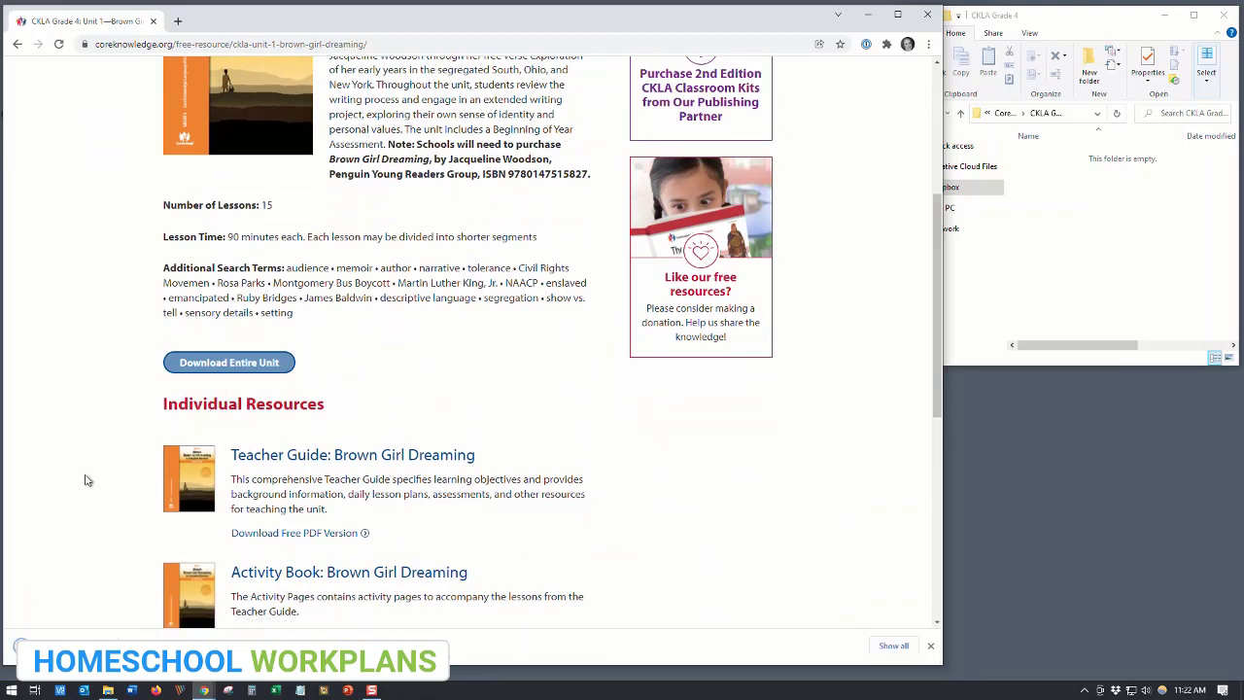
{"action": "left_click_drag", "start_coordinate": [90, 620], "coordinate": [1122, 200]}
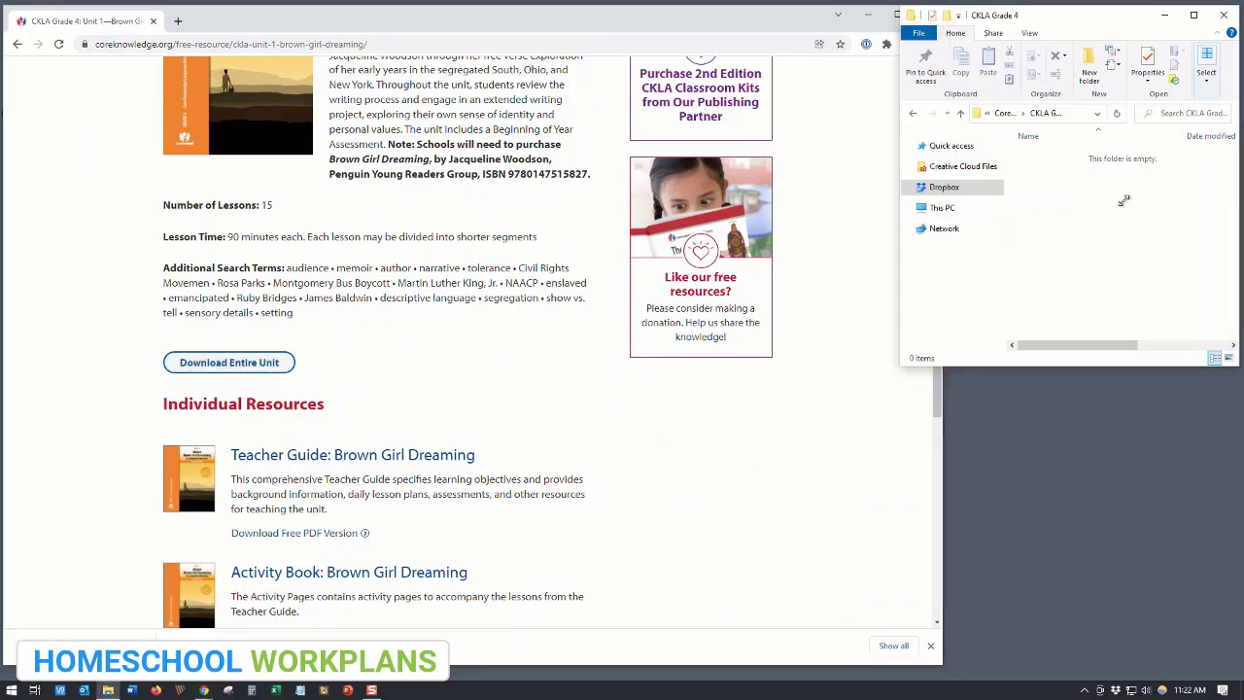
{"action": "left_click", "coordinate": [801, 391]}
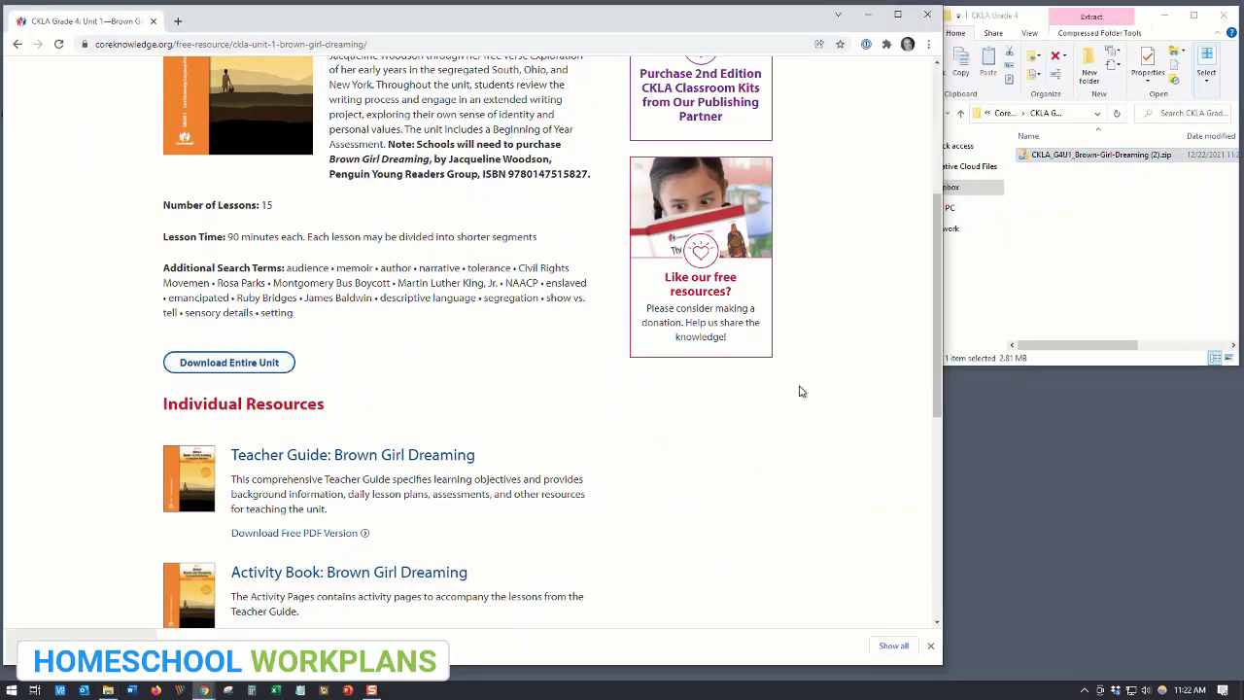
{"action": "left_click", "coordinate": [930, 645]}
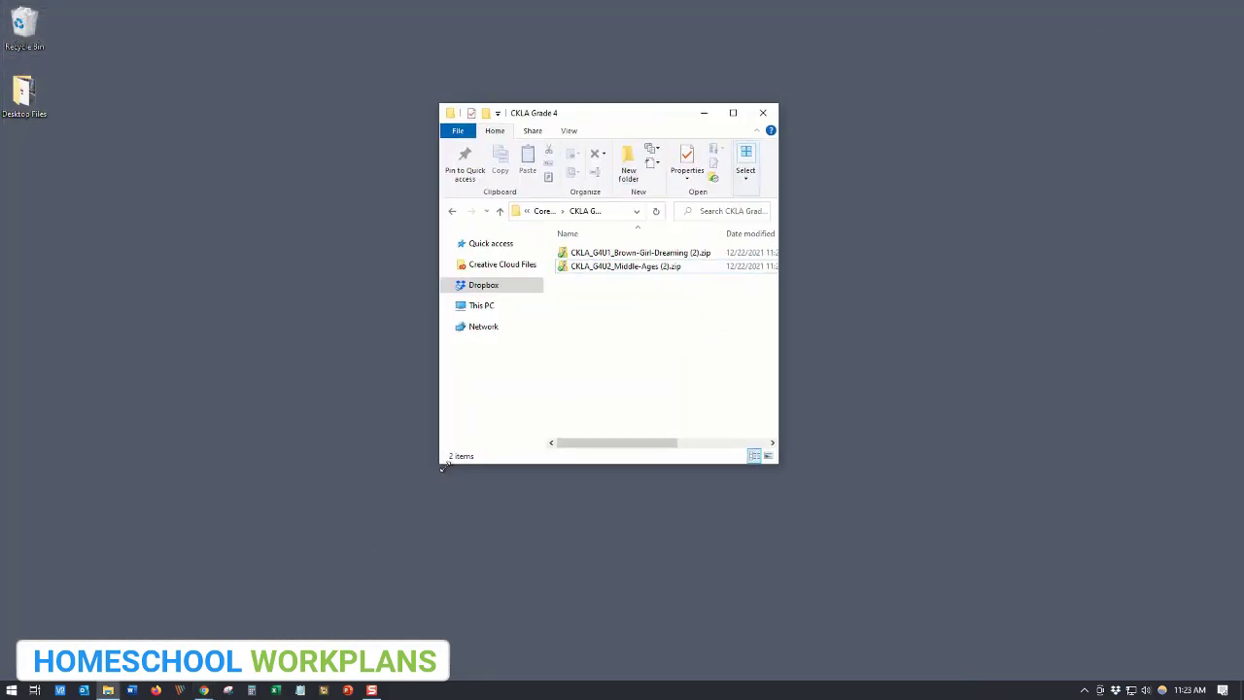
Make a new 'Language Arts Grade 3' folder in Core Knowledge and open it.
{"action": "left_click_drag", "start_coordinate": [435, 463], "coordinate": [343, 580]}
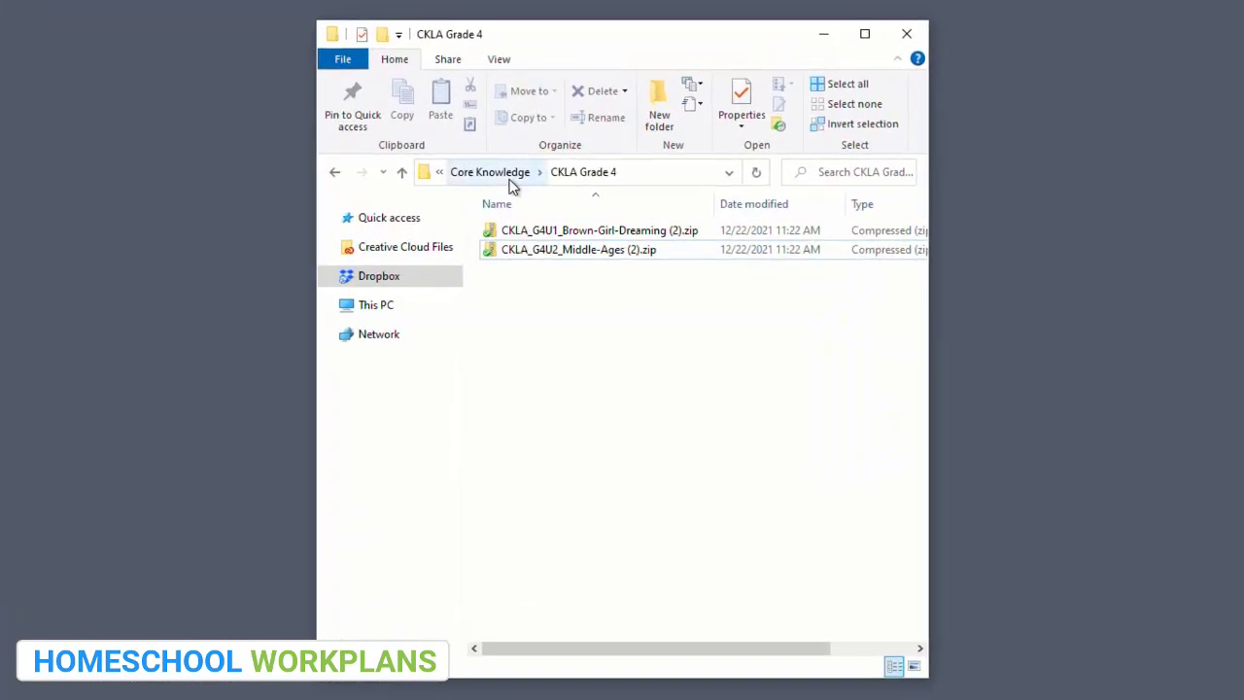
{"action": "left_click", "coordinate": [508, 179]}
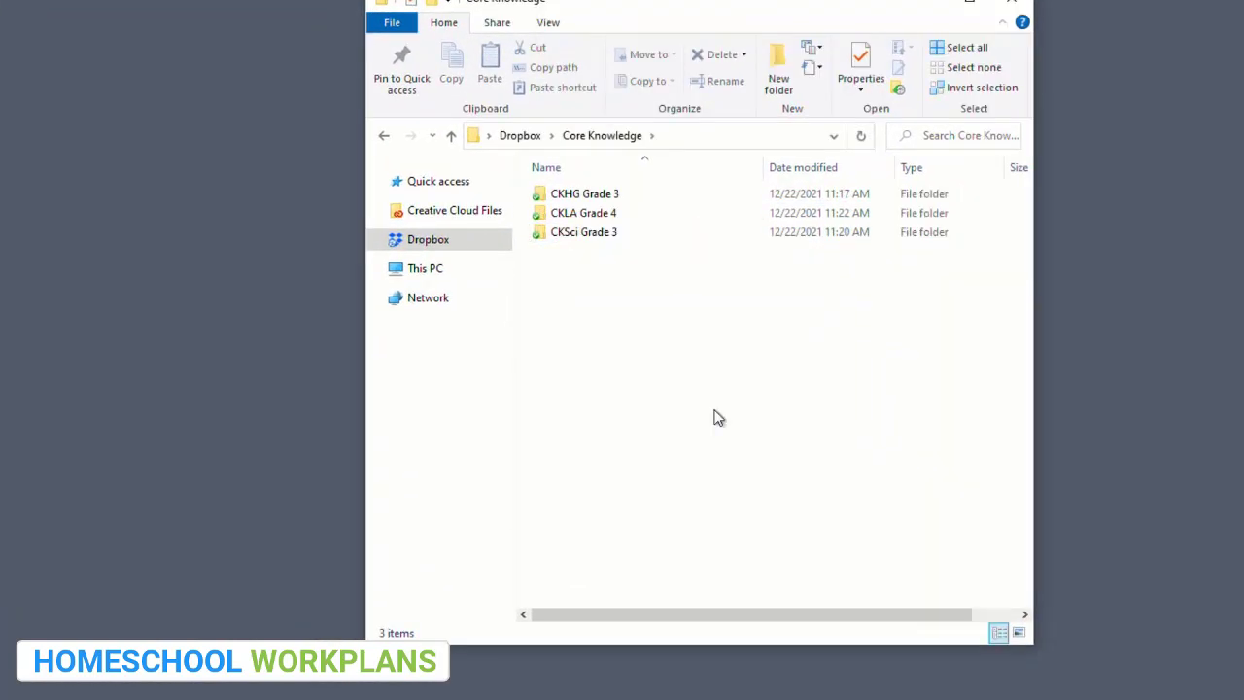
{"action": "right_click", "coordinate": [715, 418]}
{"action": "mouse_move", "coordinate": [727, 379]}
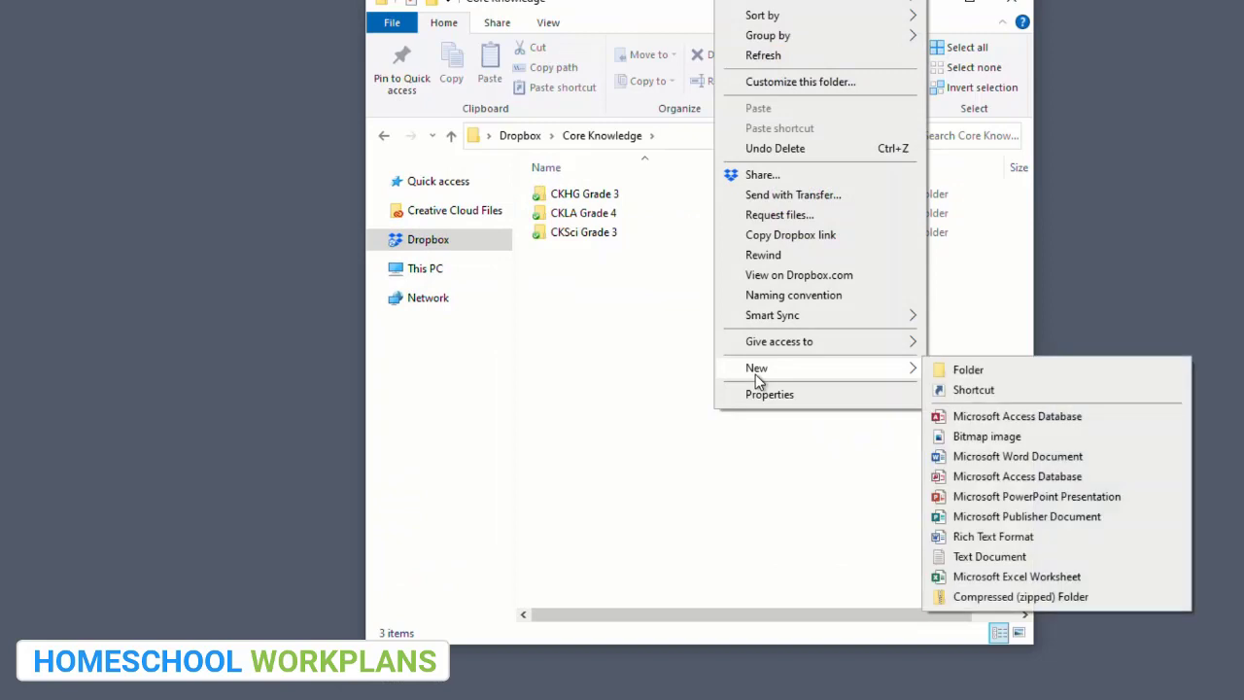
{"action": "left_click", "coordinate": [993, 374]}
{"action": "type", "text": "Language Arts Grade 3"}
{"action": "key", "text": "Return"}
{"action": "left_click", "coordinate": [717, 305]}
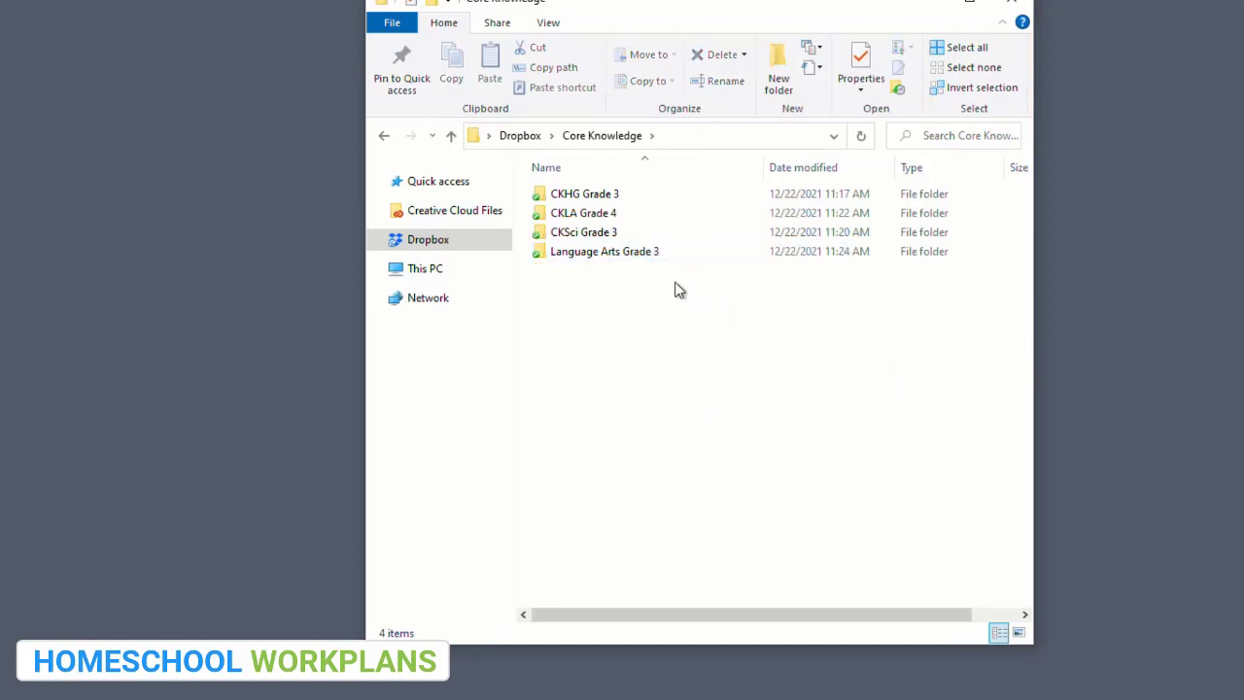
{"action": "double_click", "coordinate": [650, 253]}
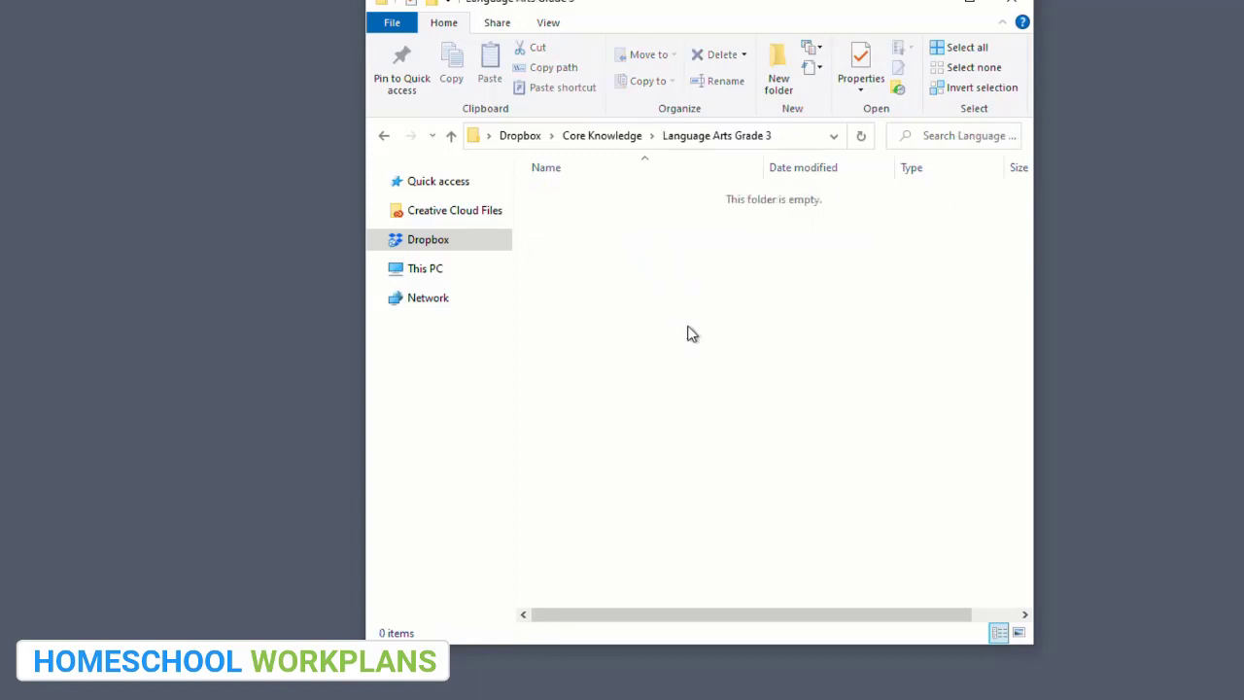
Add two subfolders, 'CKLA Grade 3' and 'CK Skills Grade 3', then move the window top-right.
{"action": "right_click", "coordinate": [687, 334]}
{"action": "mouse_move", "coordinate": [749, 696]}
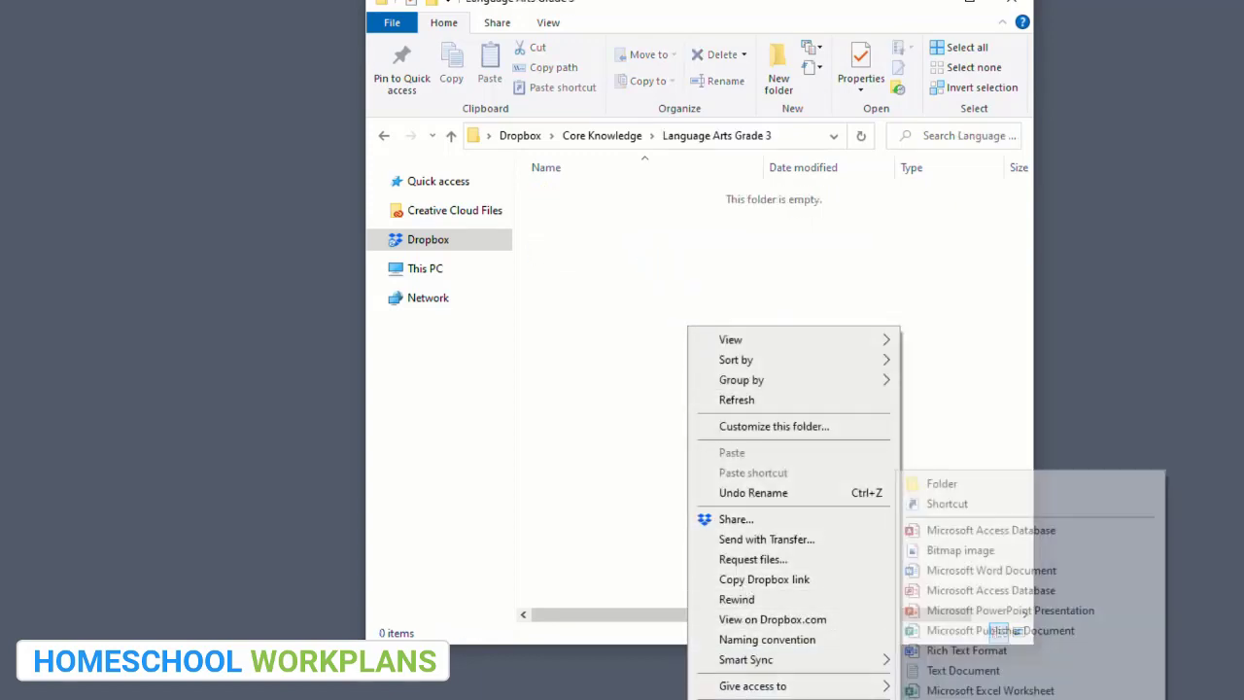
{"action": "left_click", "coordinate": [954, 483]}
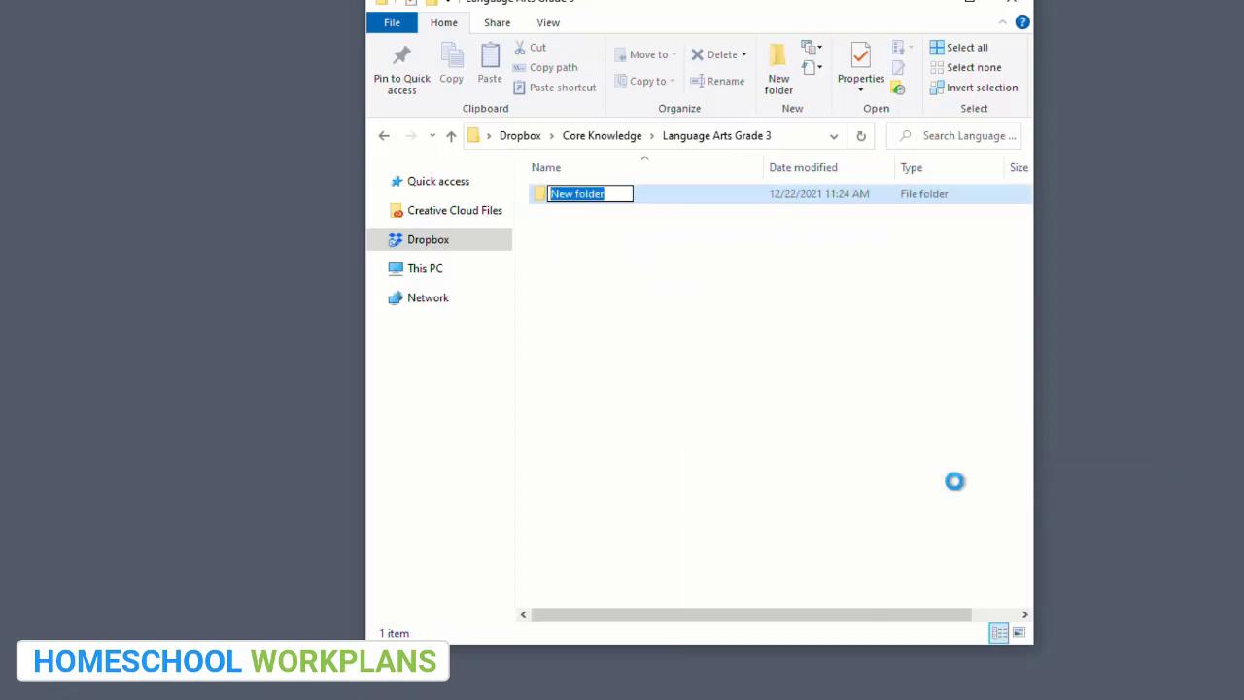
{"action": "type", "text": "CKLA"}
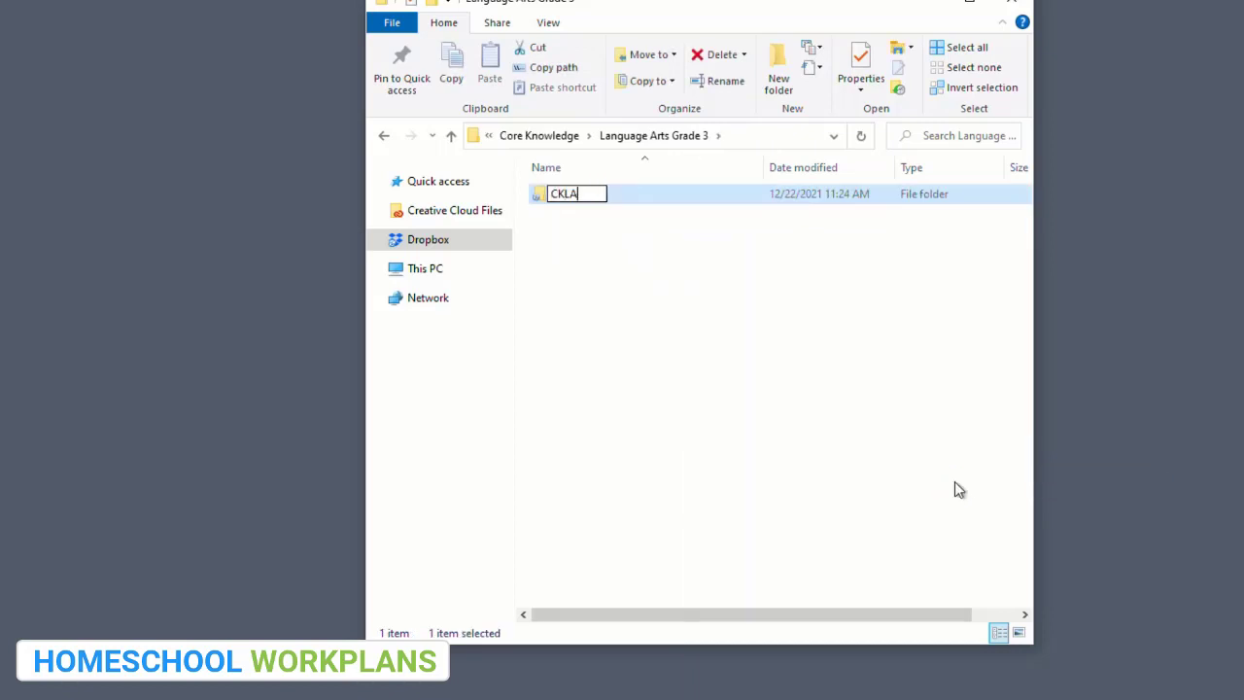
{"action": "type", "text": " Grade 3"}
{"action": "left_click", "coordinate": [709, 338]}
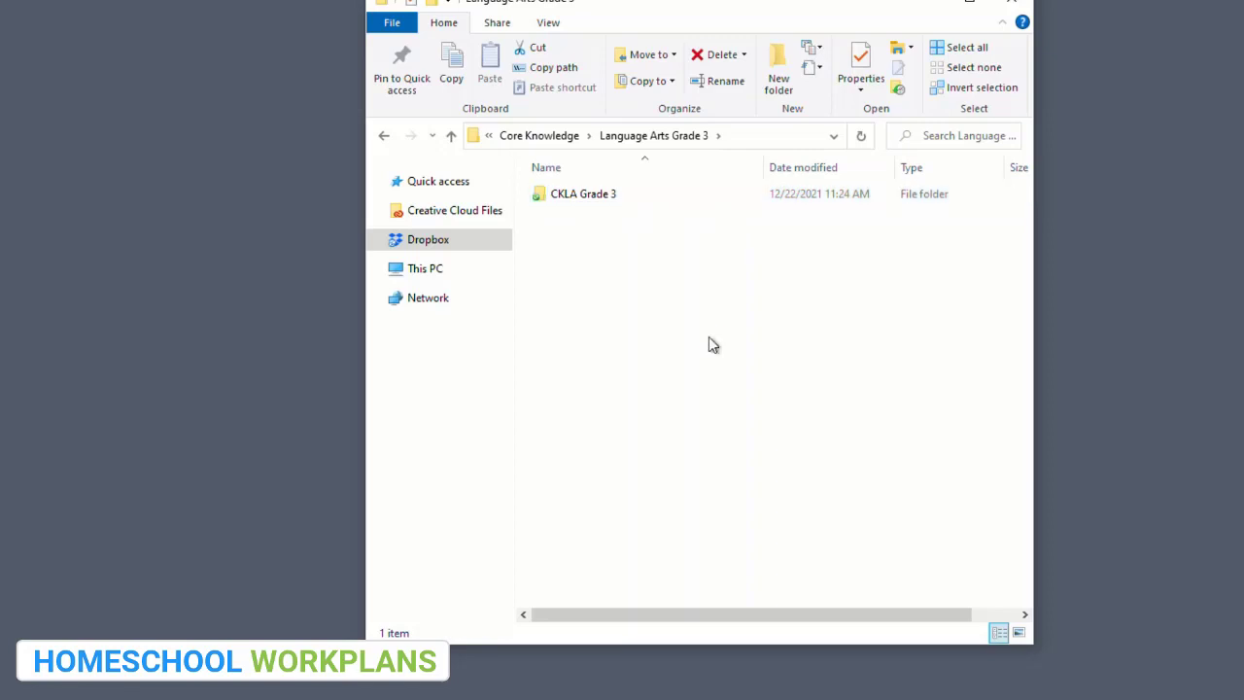
{"action": "right_click", "coordinate": [710, 338]}
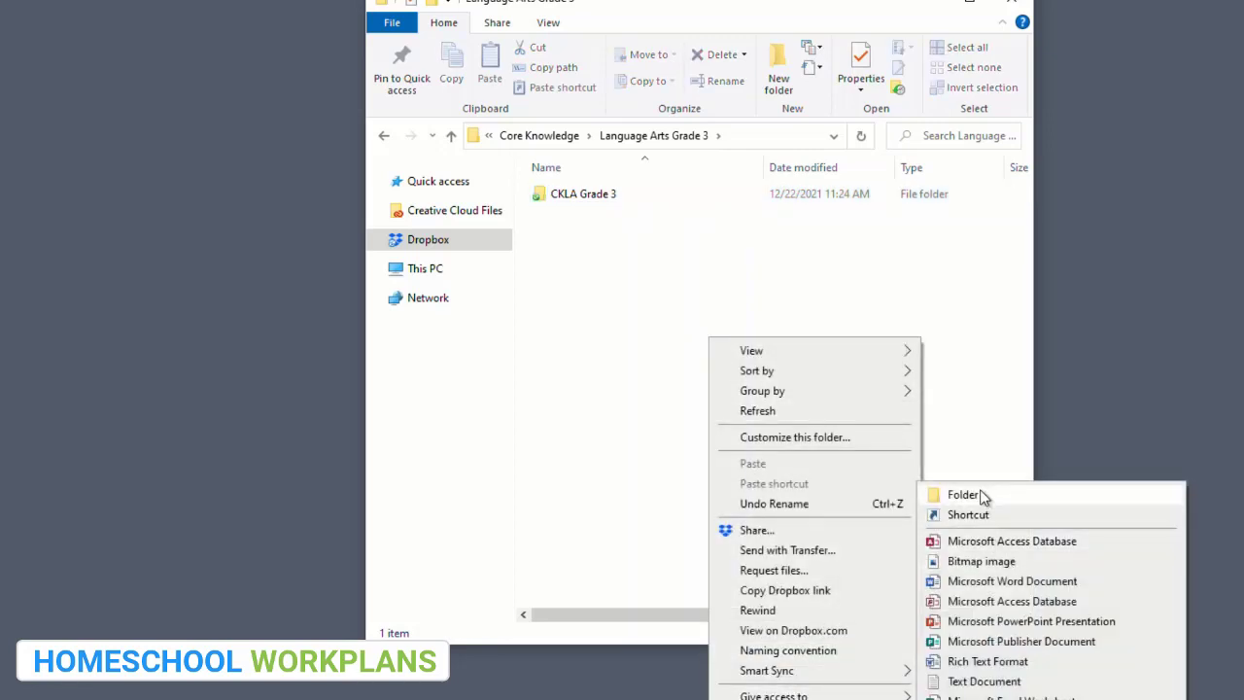
{"action": "left_click", "coordinate": [982, 497]}
{"action": "type", "text": "CK"}
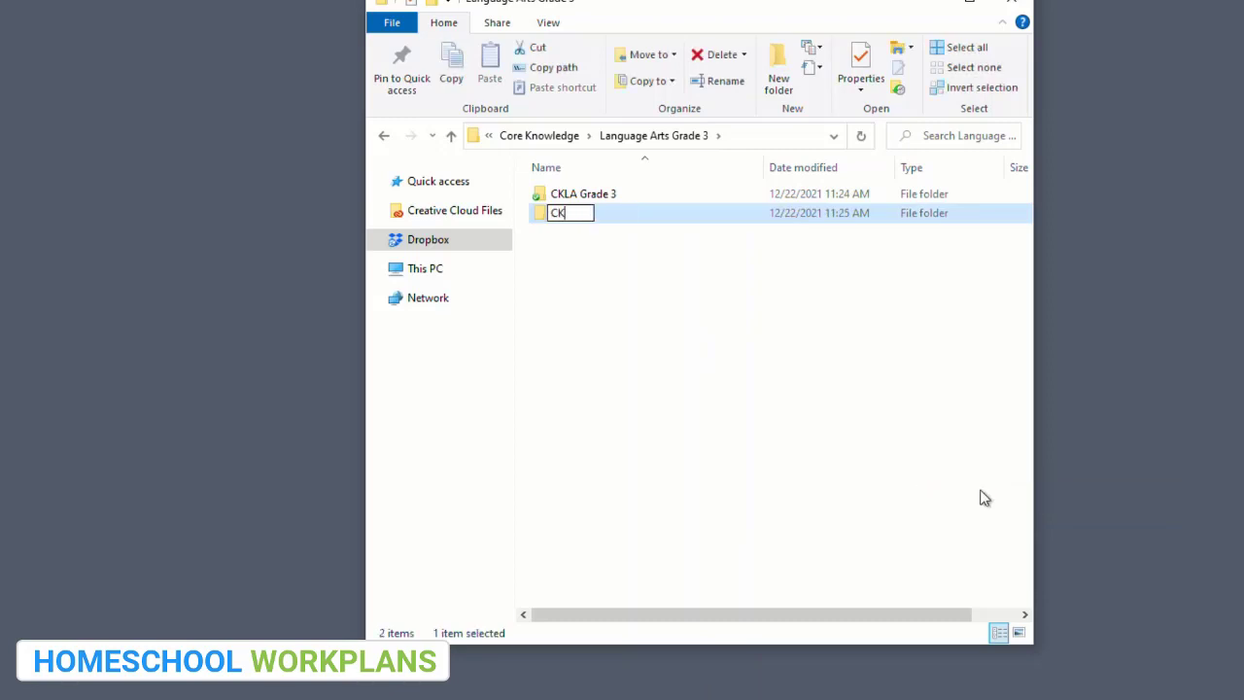
{"action": "type", "text": " Skills Grade 3"}
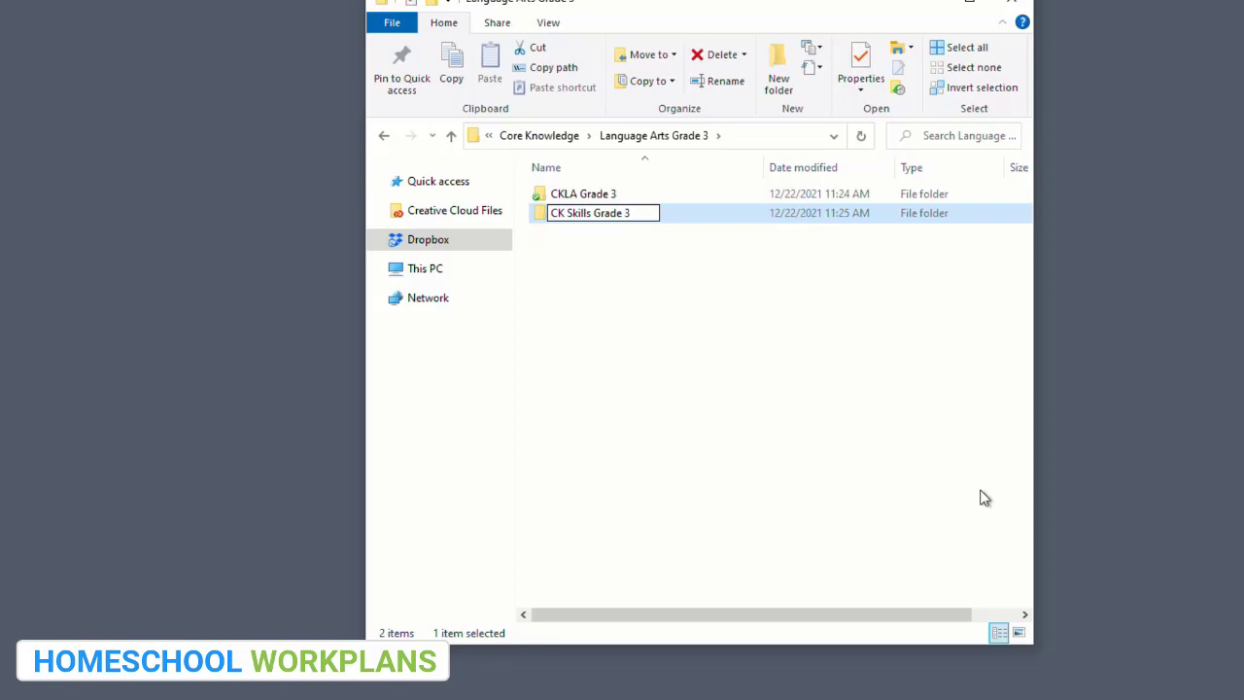
{"action": "left_click", "coordinate": [983, 498]}
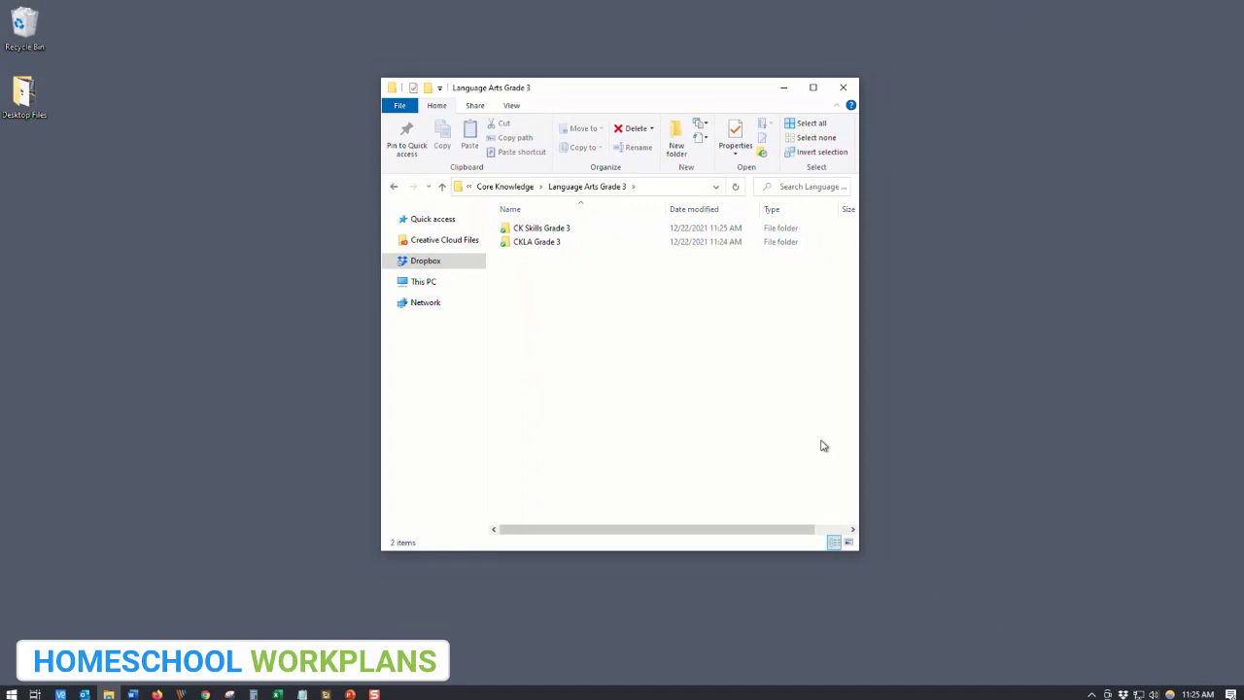
{"action": "left_click_drag", "start_coordinate": [752, 88], "coordinate": [1139, 16]}
Filter to Grade 3 Language Arts and download the entire CKLA Ancillary Materials: Third Grade Skills unit.
{"action": "left_click_drag", "start_coordinate": [767, 476], "coordinate": [906, 393]}
{"action": "key", "text": "alt+Tab"}
{"action": "scroll", "coordinate": [836, 366], "scroll_direction": "down", "scroll_amount": 10}
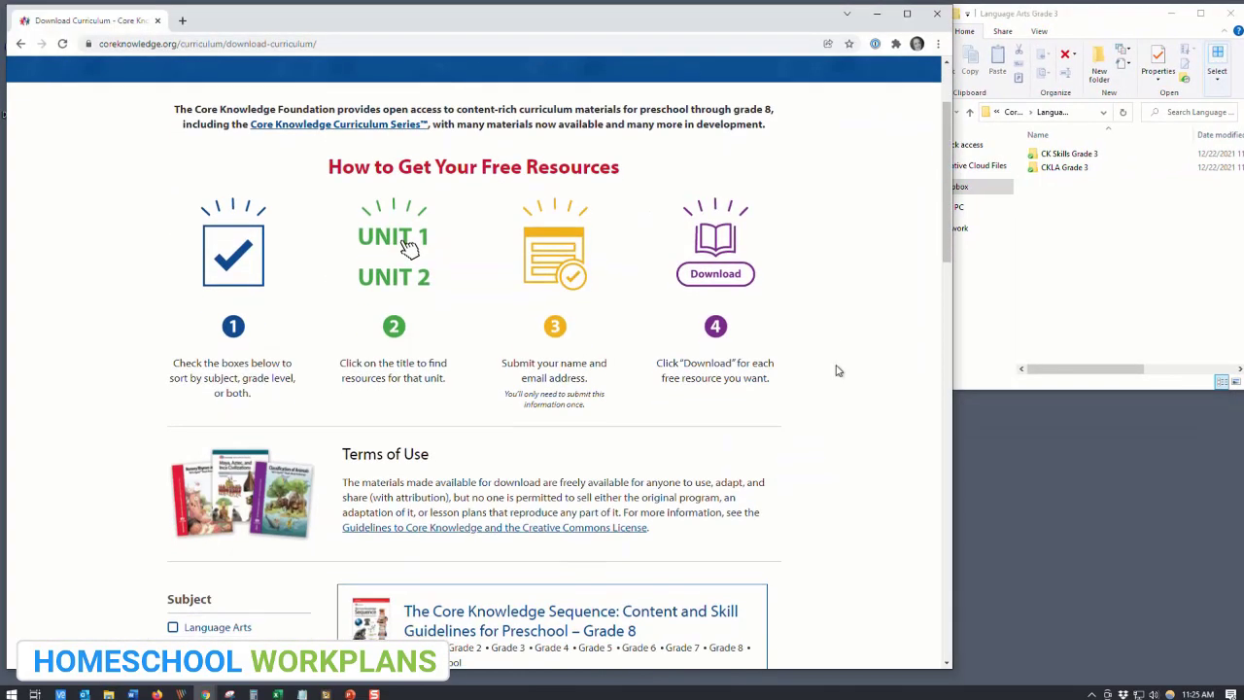
{"action": "left_click", "coordinate": [174, 404]}
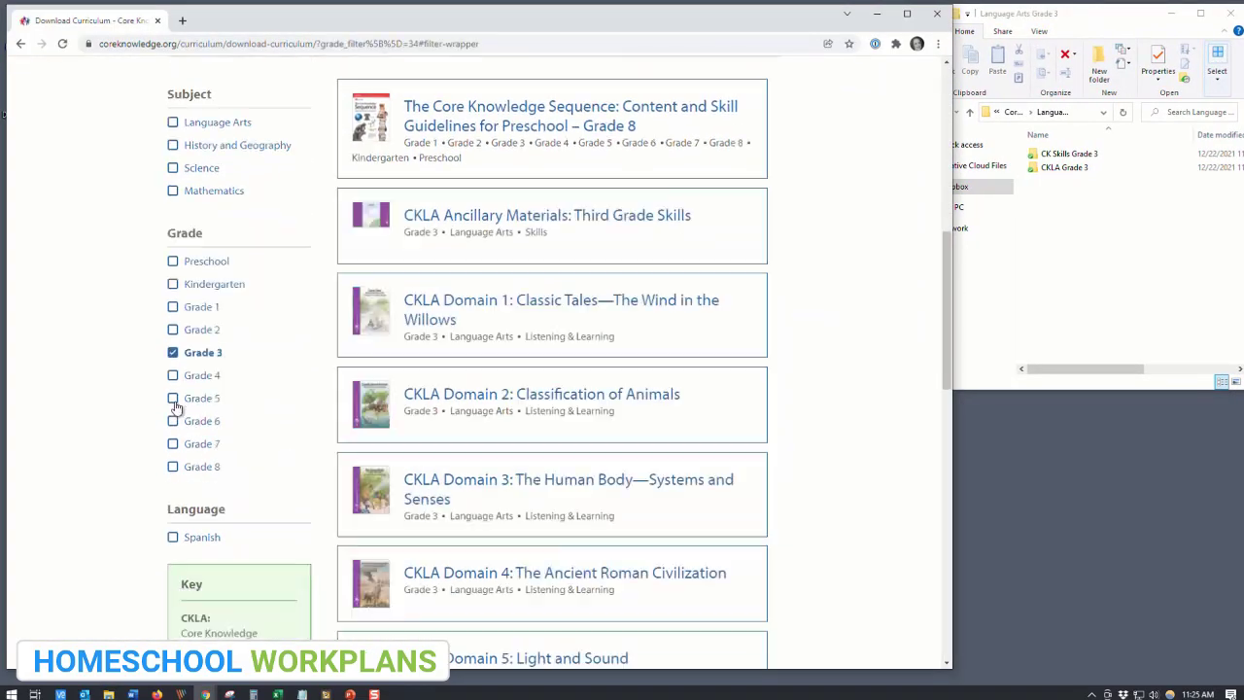
{"action": "left_click", "coordinate": [173, 123]}
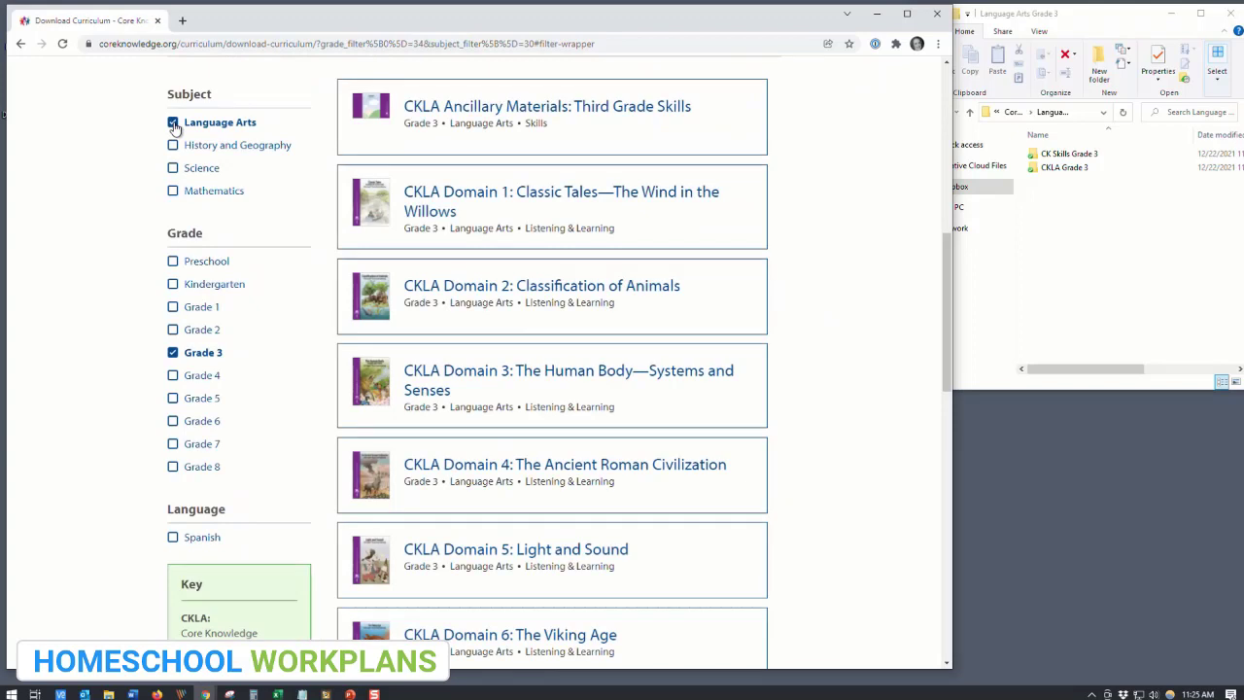
{"action": "left_click", "coordinate": [549, 113]}
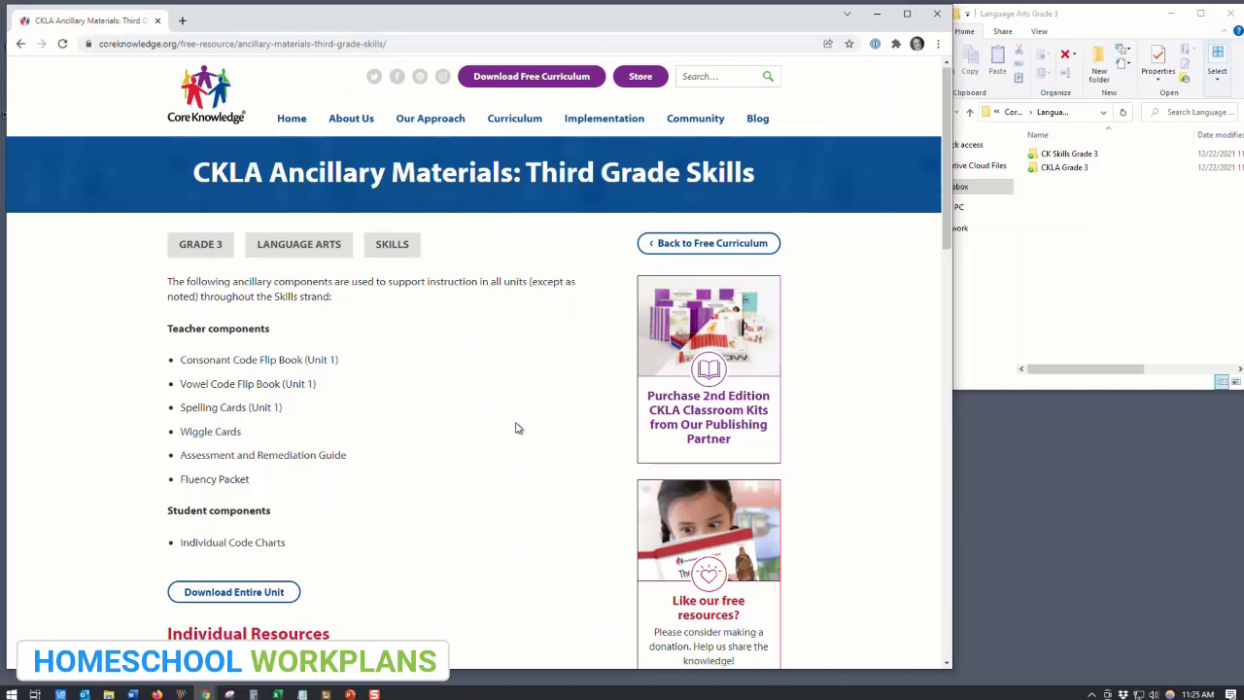
{"action": "scroll", "coordinate": [517, 427], "scroll_direction": "down", "scroll_amount": 2}
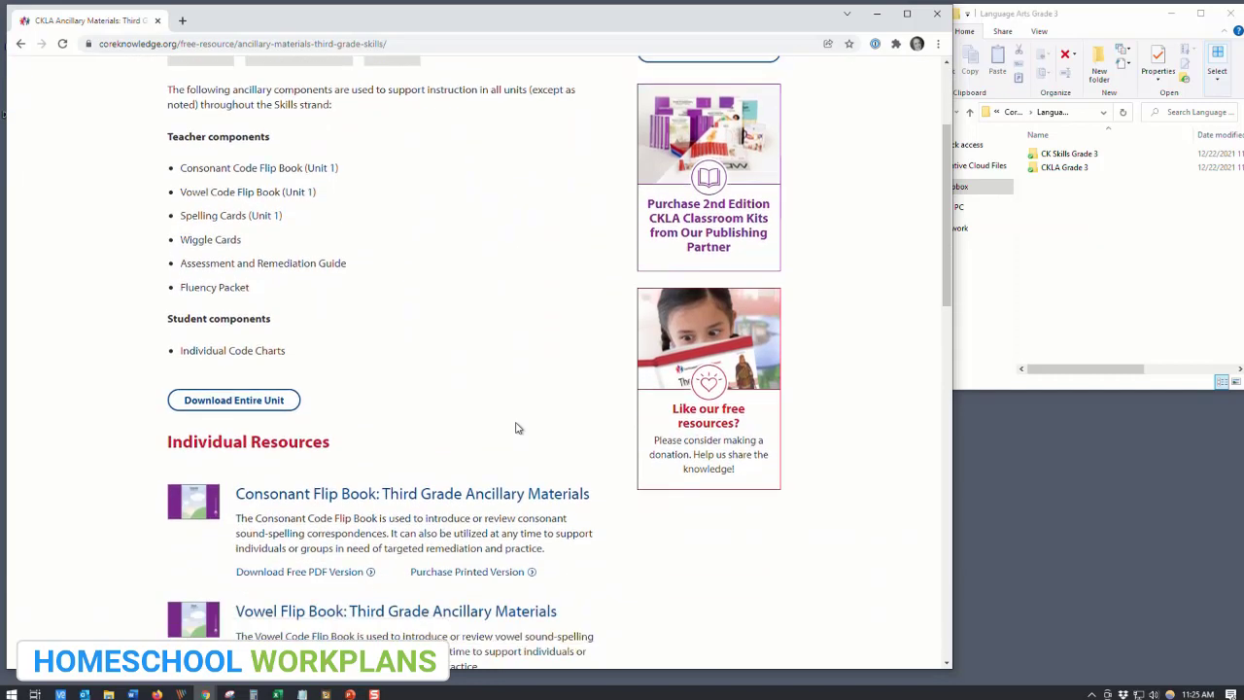
{"action": "left_click", "coordinate": [283, 409]}
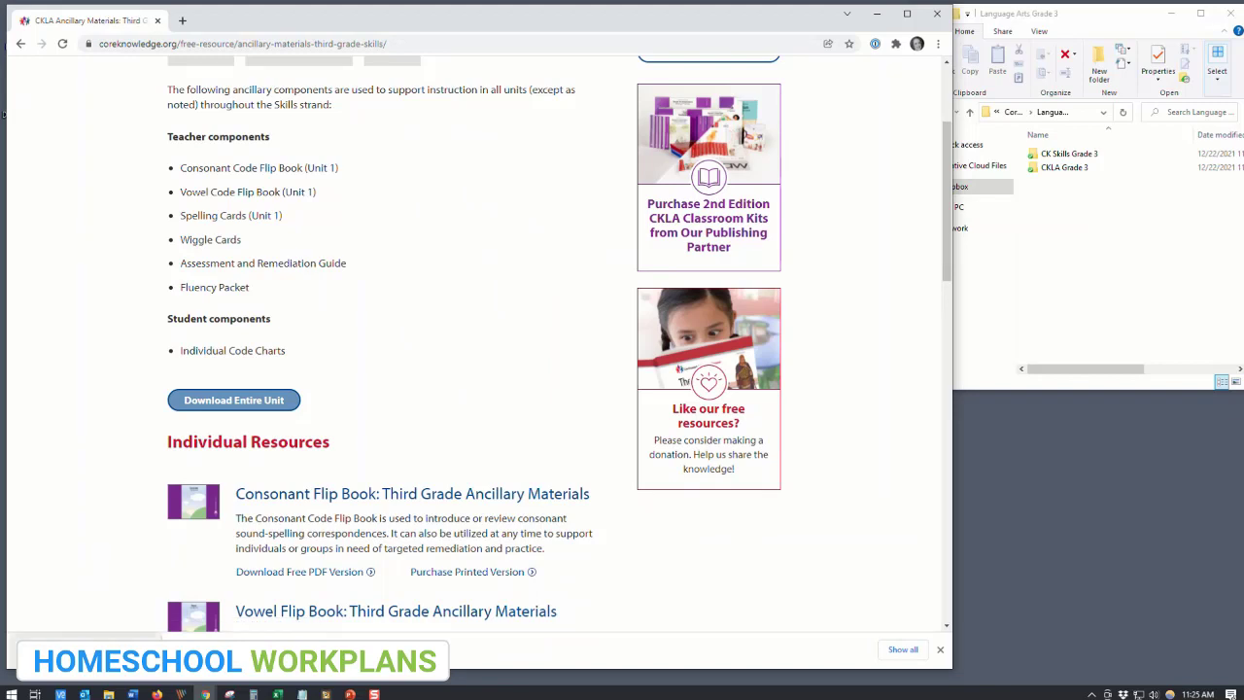
Move the Skills zip into Language Arts Grade 3, open CKLA Grade 3, and return to the curriculum list.
{"action": "left_click_drag", "start_coordinate": [93, 645], "coordinate": [1117, 258]}
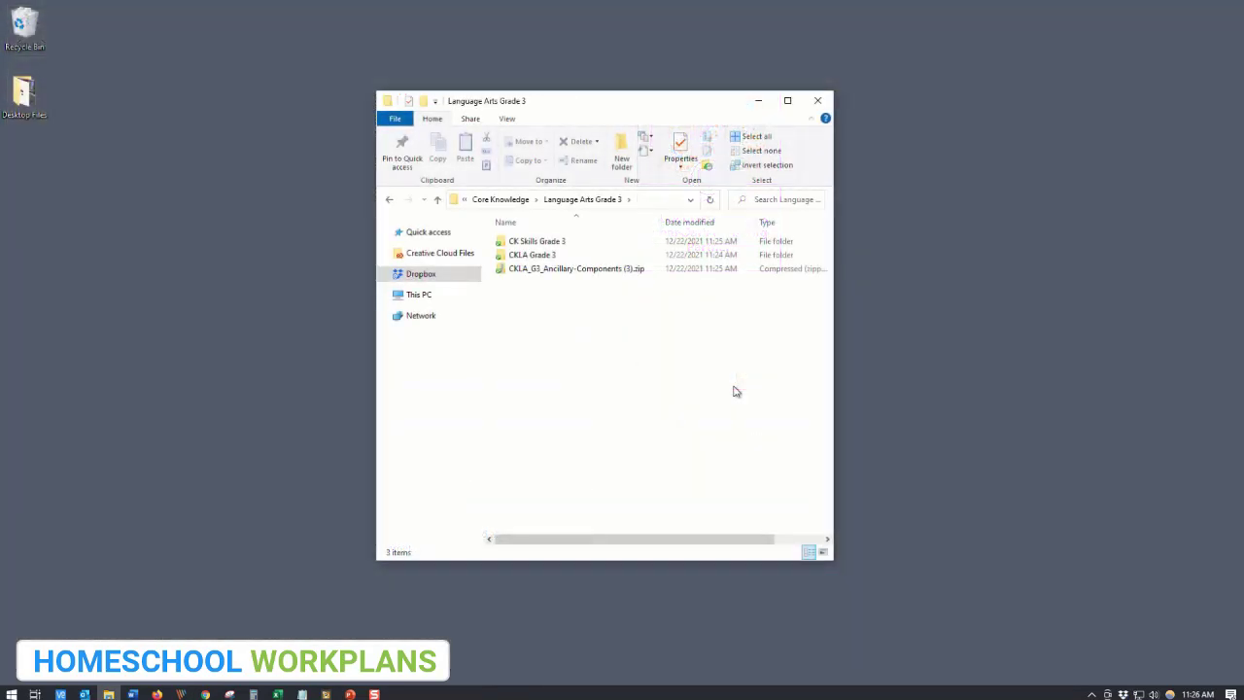
{"action": "left_click", "coordinate": [542, 255]}
{"action": "double_click", "coordinate": [544, 255]}
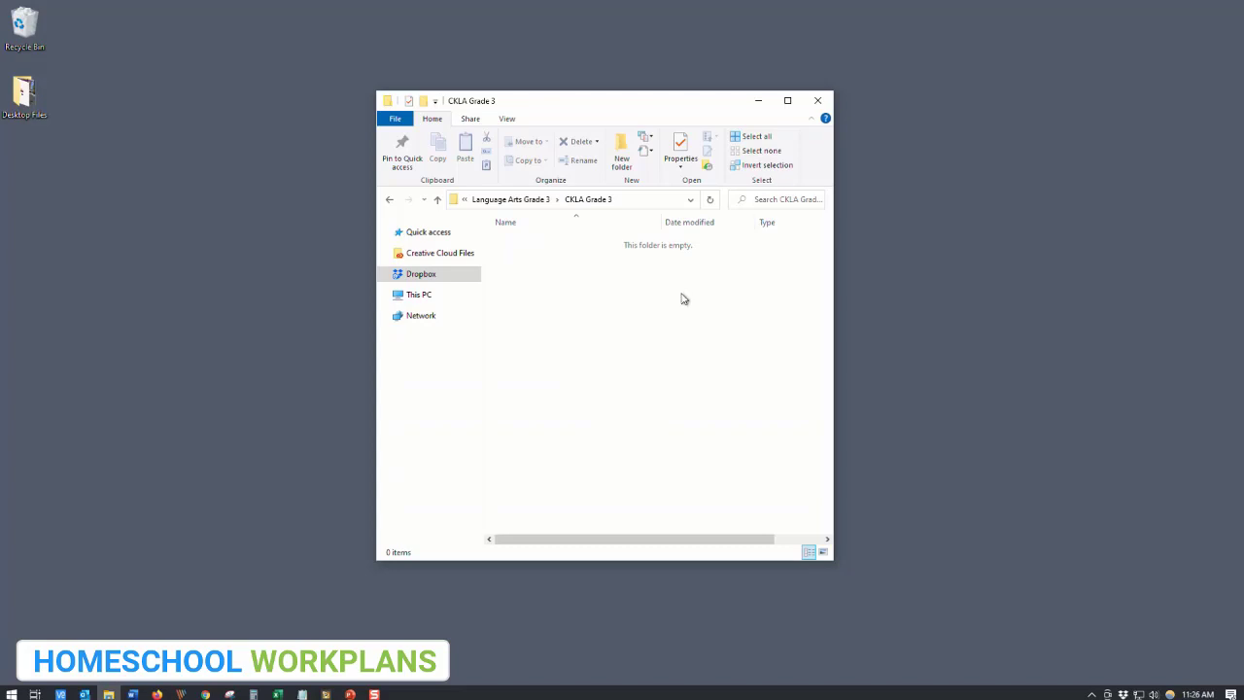
{"action": "left_click_drag", "start_coordinate": [701, 100], "coordinate": [1112, 18]}
{"action": "left_click_drag", "start_coordinate": [789, 475], "coordinate": [940, 376]}
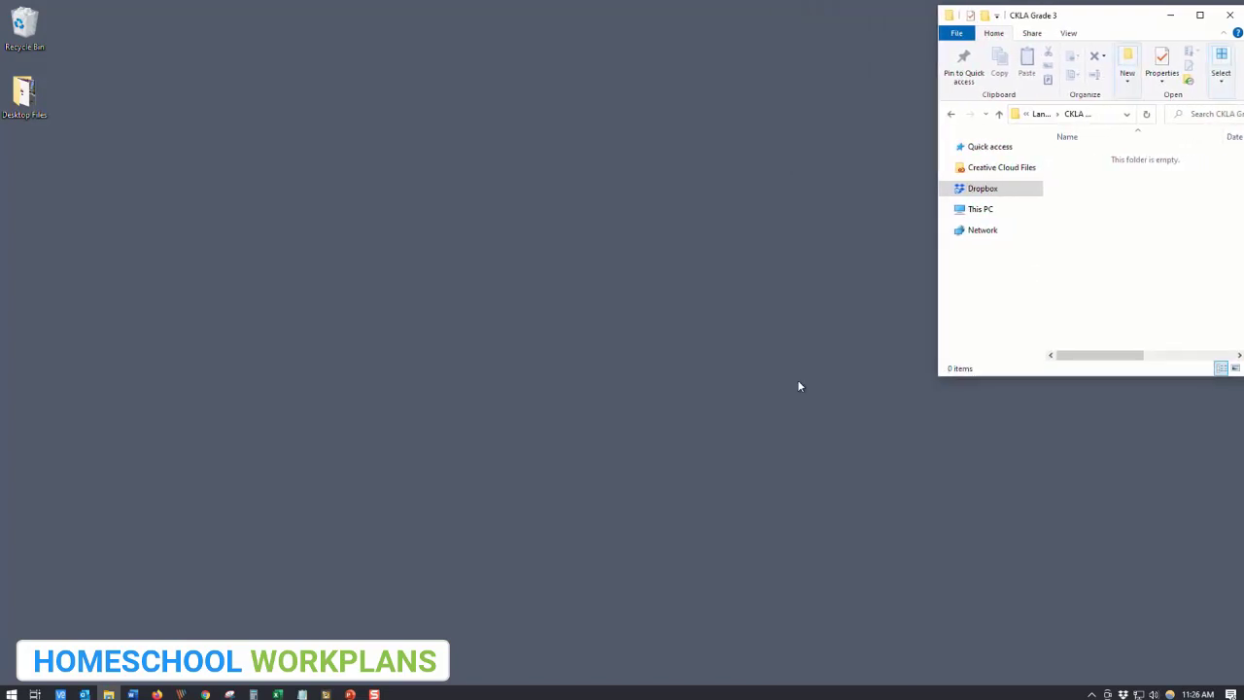
{"action": "left_click", "coordinate": [205, 694]}
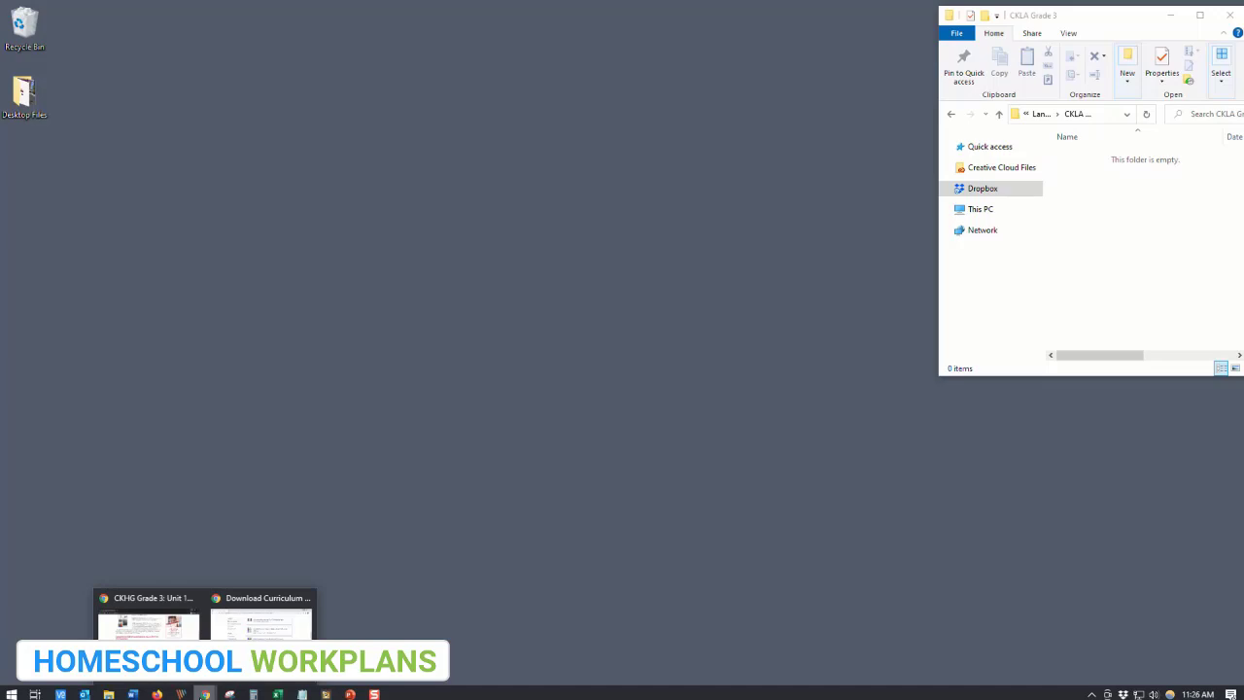
{"action": "left_click", "coordinate": [261, 620]}
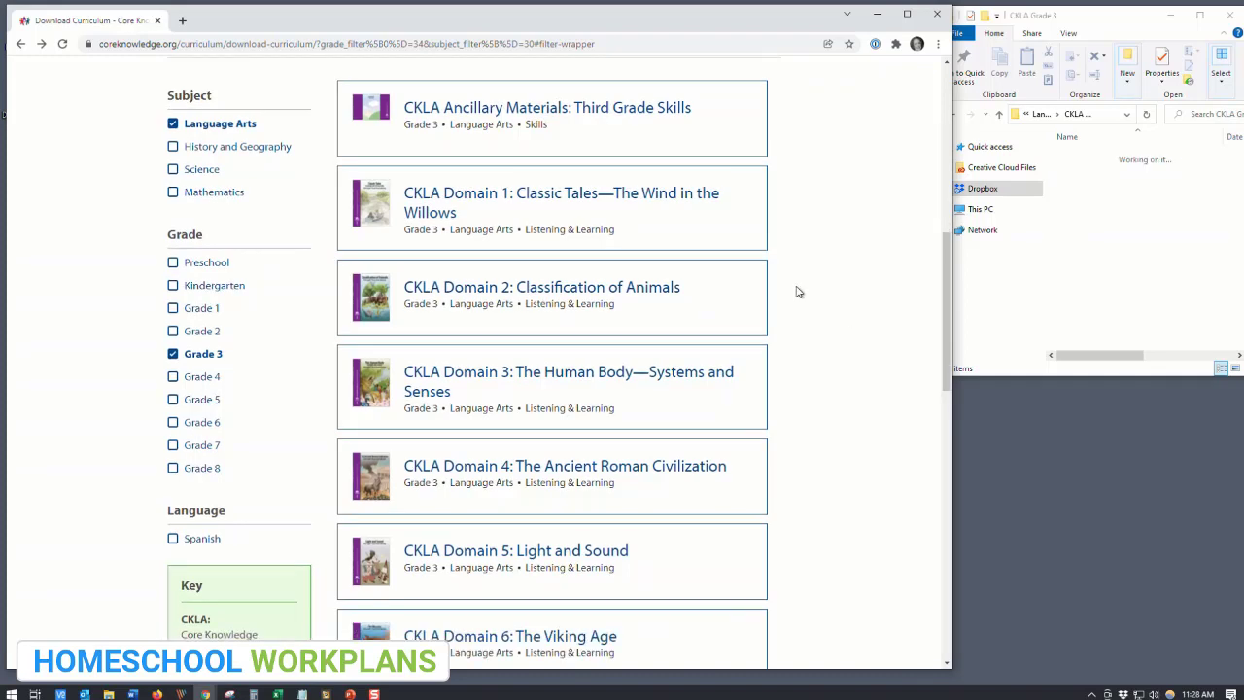
Download the entire Domain 1 unit and drag its zip into CKLA Grade 3.
{"action": "left_click", "coordinate": [671, 234]}
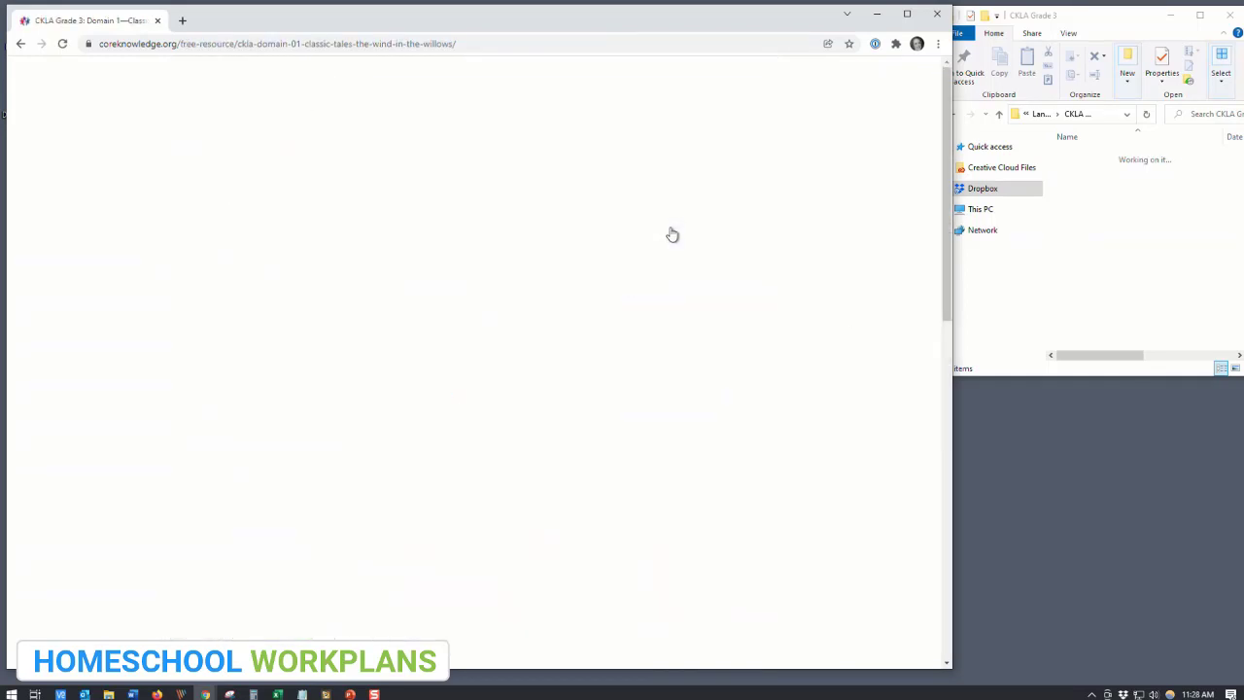
{"action": "scroll", "coordinate": [671, 235], "scroll_direction": "down", "scroll_amount": 2}
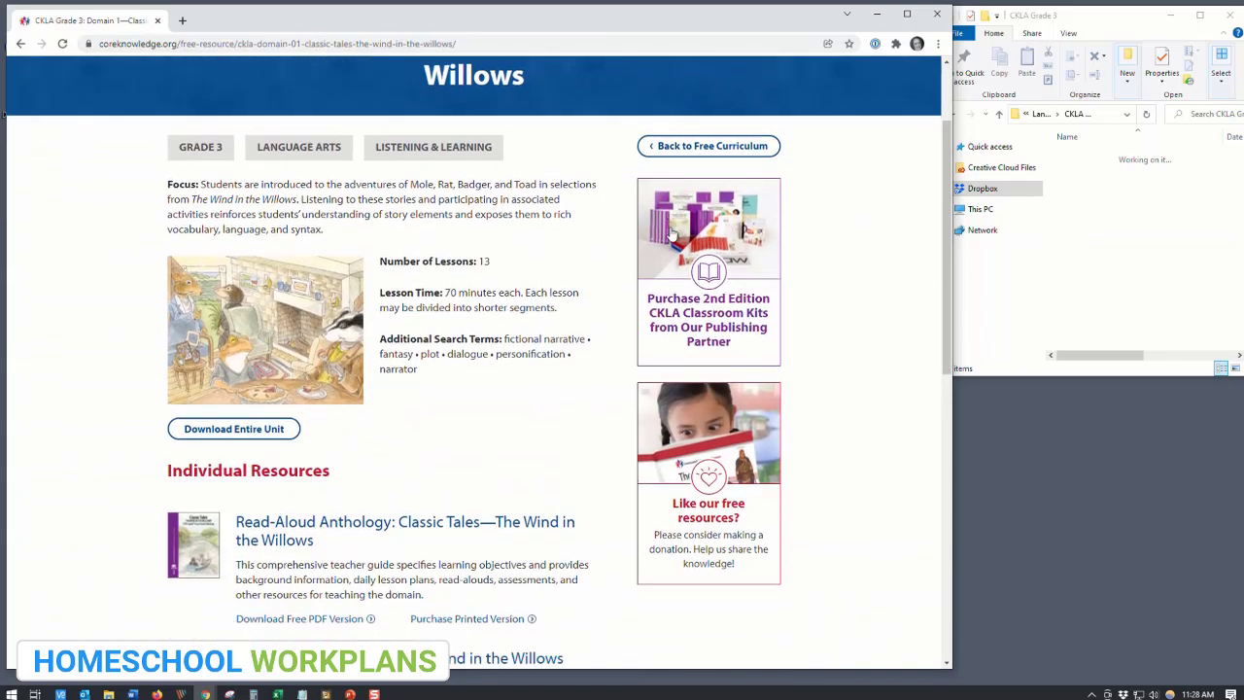
{"action": "left_click", "coordinate": [271, 375]}
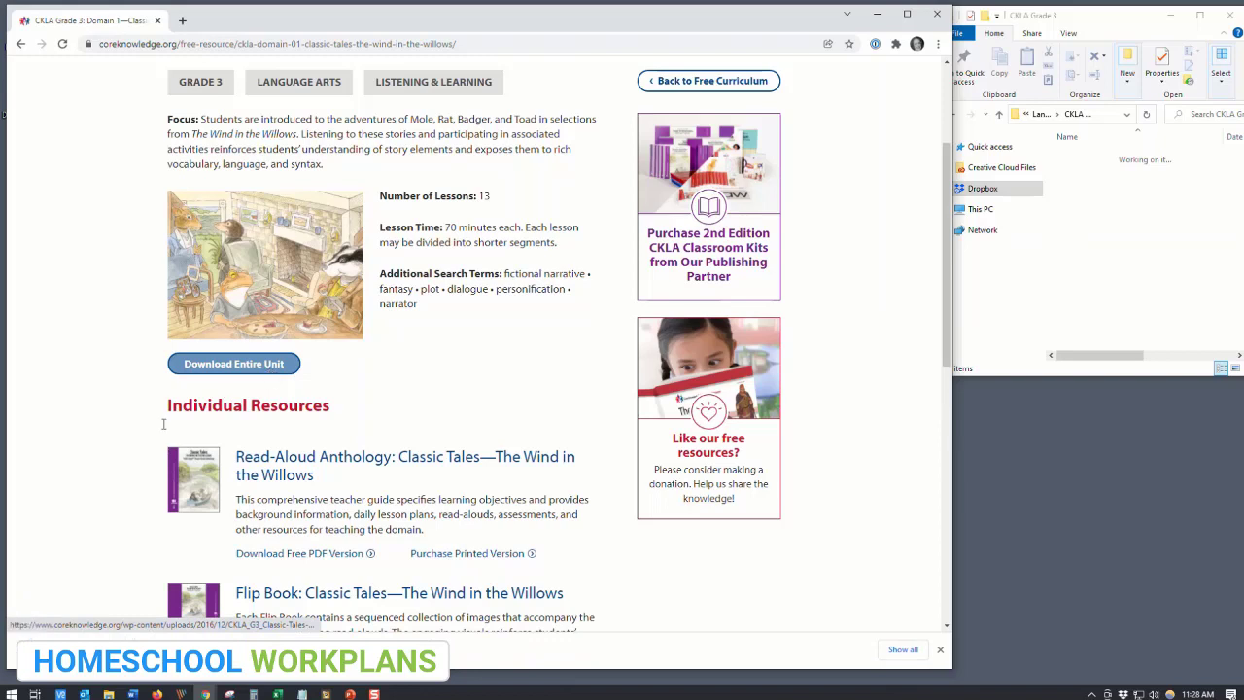
{"action": "left_click_drag", "start_coordinate": [83, 649], "coordinate": [1172, 245]}
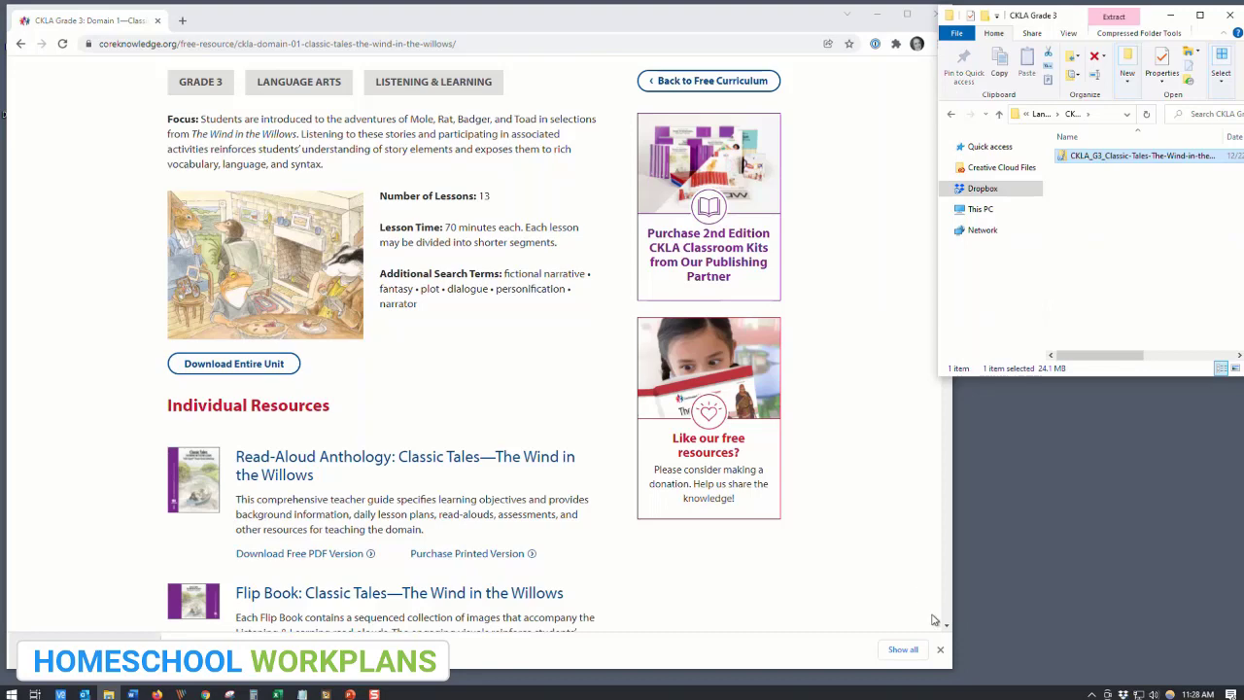
{"action": "left_click", "coordinate": [939, 650]}
Download the entire Domain 2 unit and drag its zip into CKLA Grade 3.
{"action": "scroll", "coordinate": [886, 525], "scroll_direction": "down", "scroll_amount": 5}
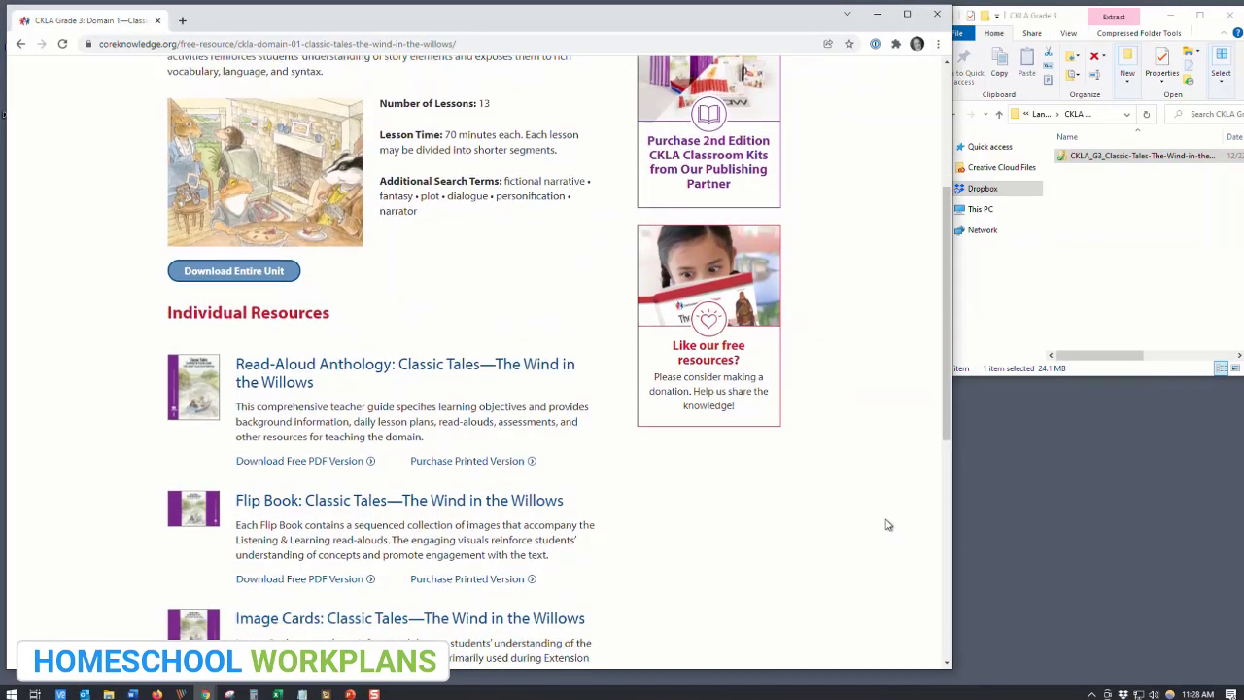
{"action": "scroll", "coordinate": [814, 547], "scroll_direction": "down", "scroll_amount": 1}
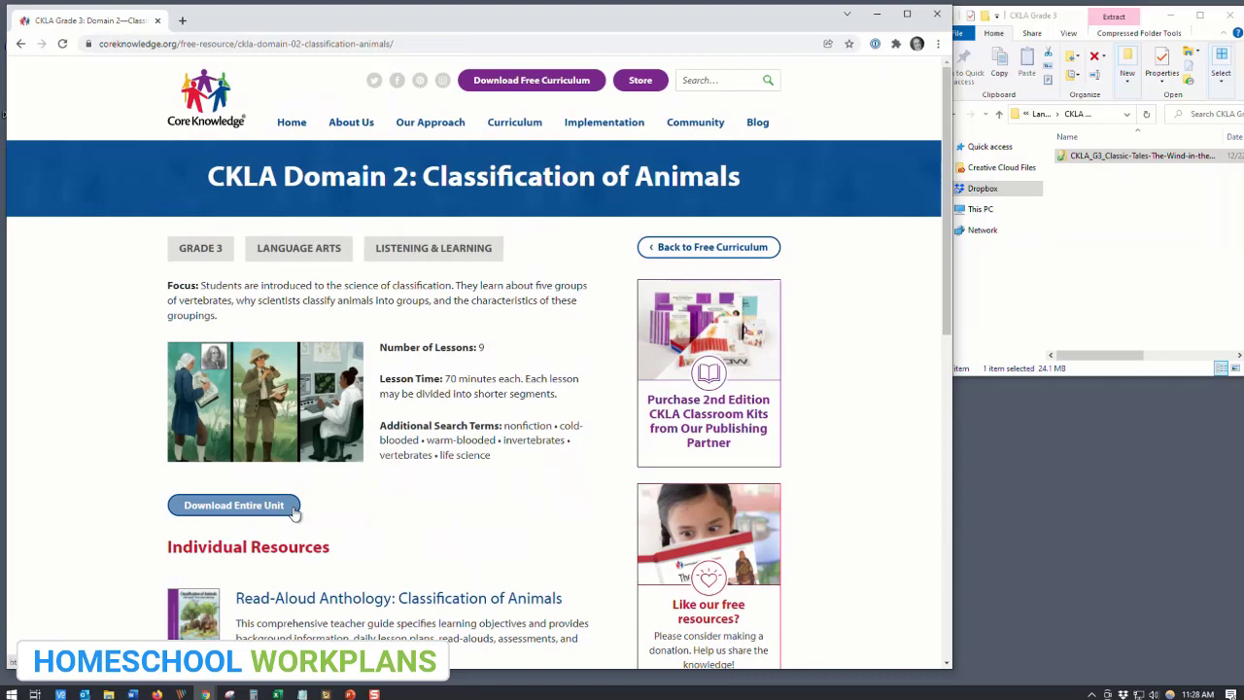
{"action": "left_click", "coordinate": [233, 504]}
{"action": "left_click_drag", "start_coordinate": [97, 650], "coordinate": [1147, 259]}
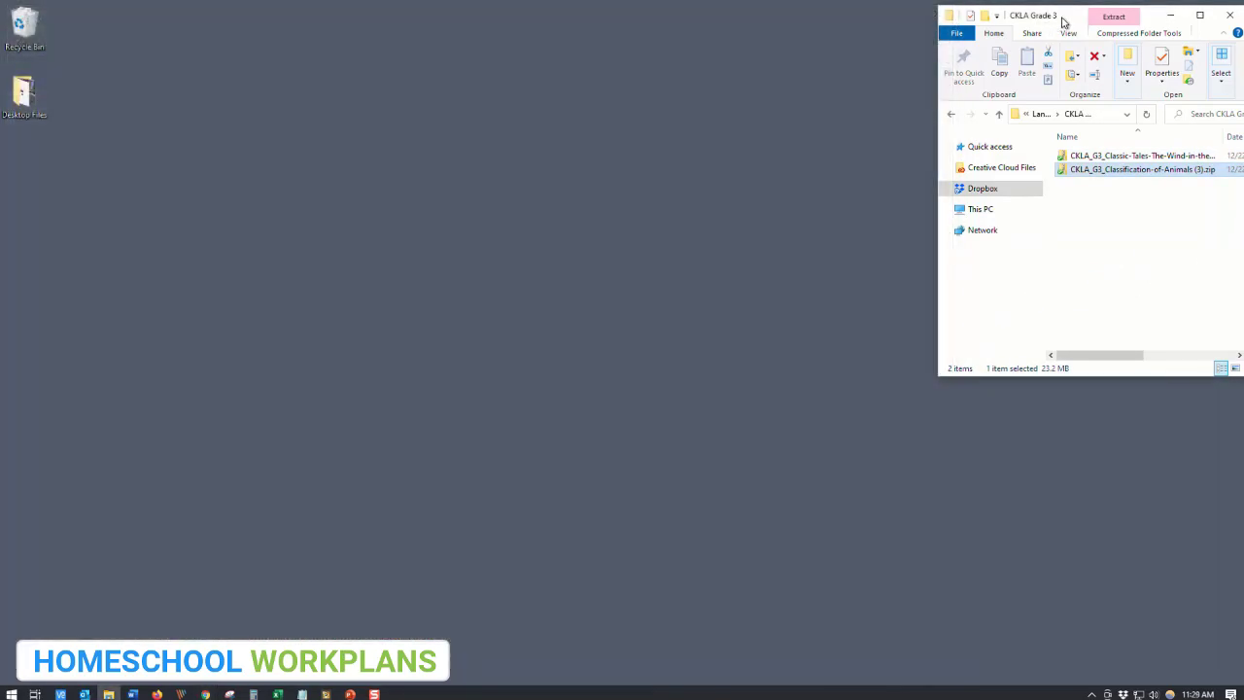
Enlarge the Explorer window, go up to Language Arts Grade 3, and open CK Skills Grade 3.
{"action": "left_click_drag", "start_coordinate": [1062, 22], "coordinate": [624, 101]}
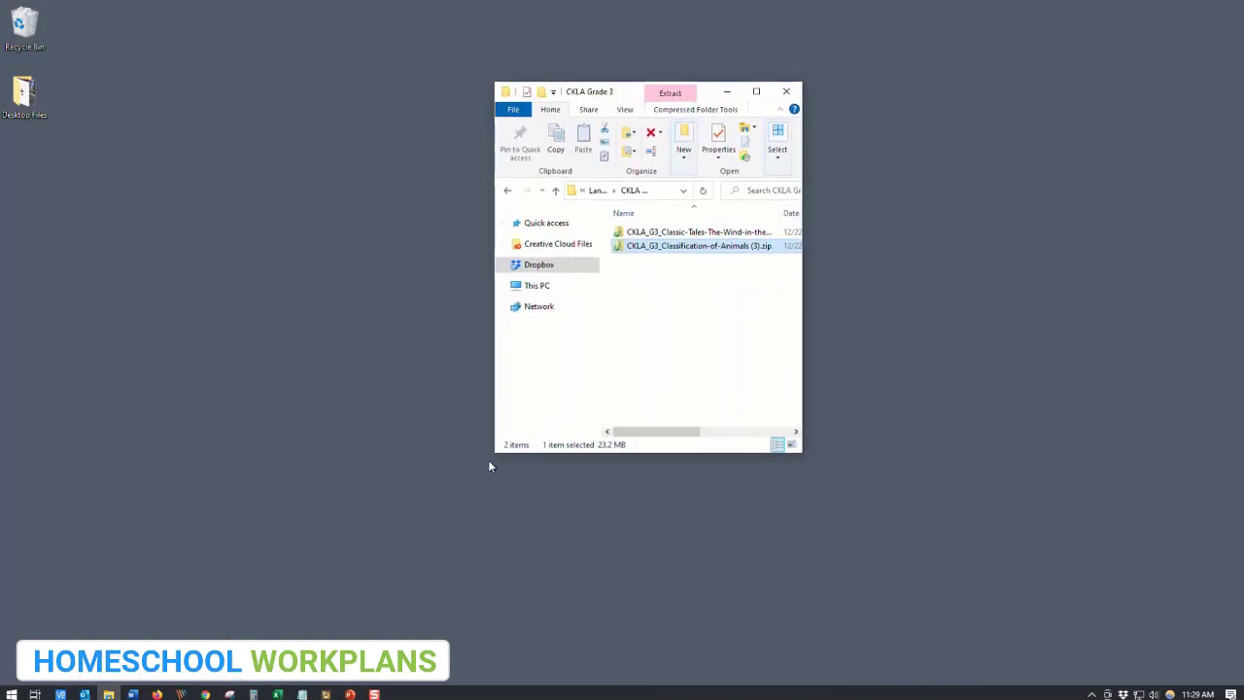
{"action": "left_click_drag", "start_coordinate": [485, 461], "coordinate": [314, 550]}
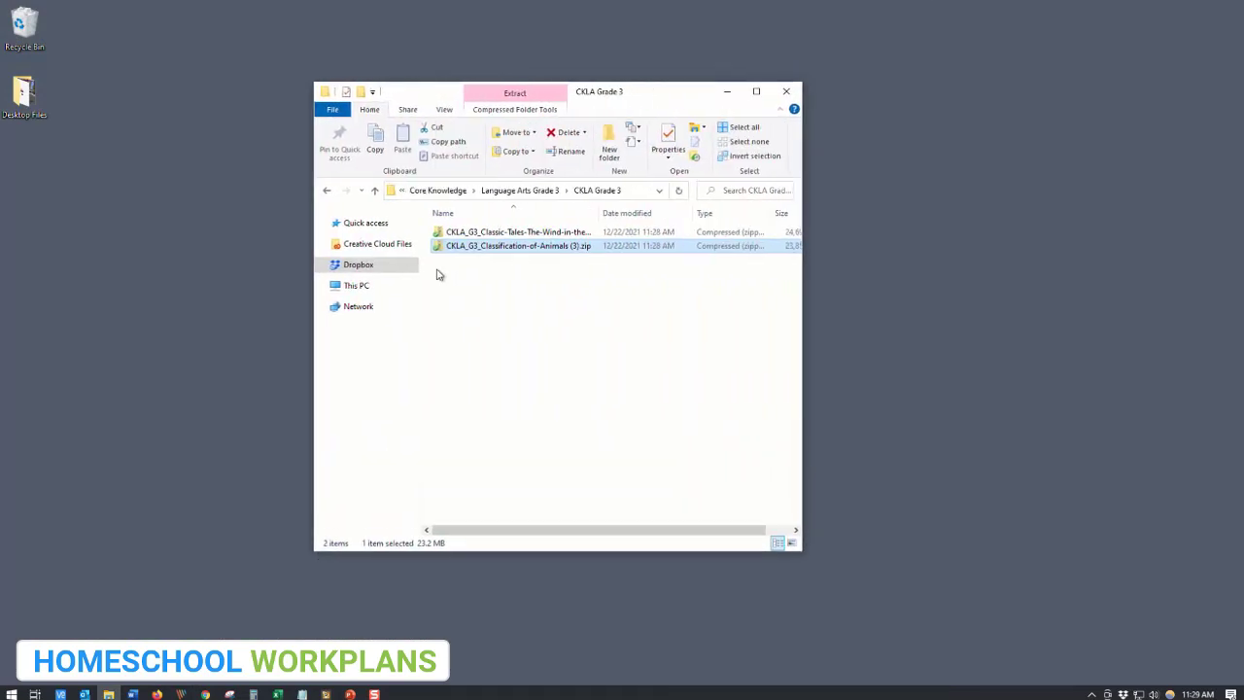
{"action": "left_click", "coordinate": [508, 196]}
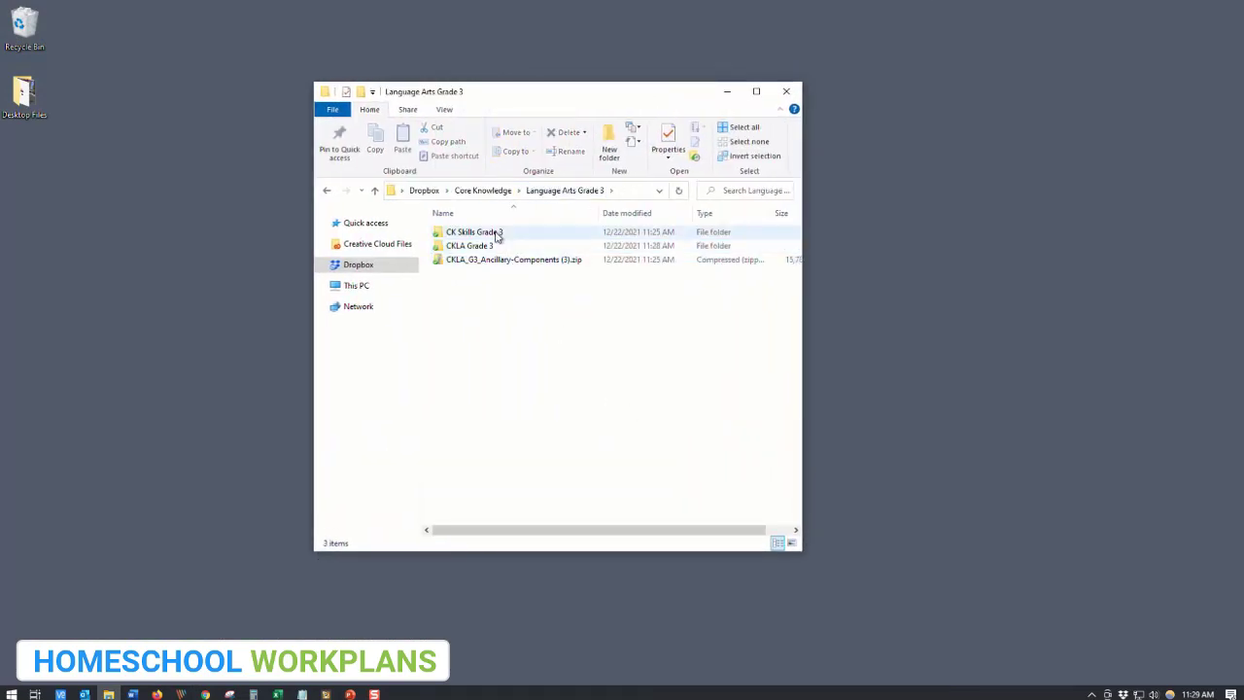
{"action": "left_click", "coordinate": [496, 232]}
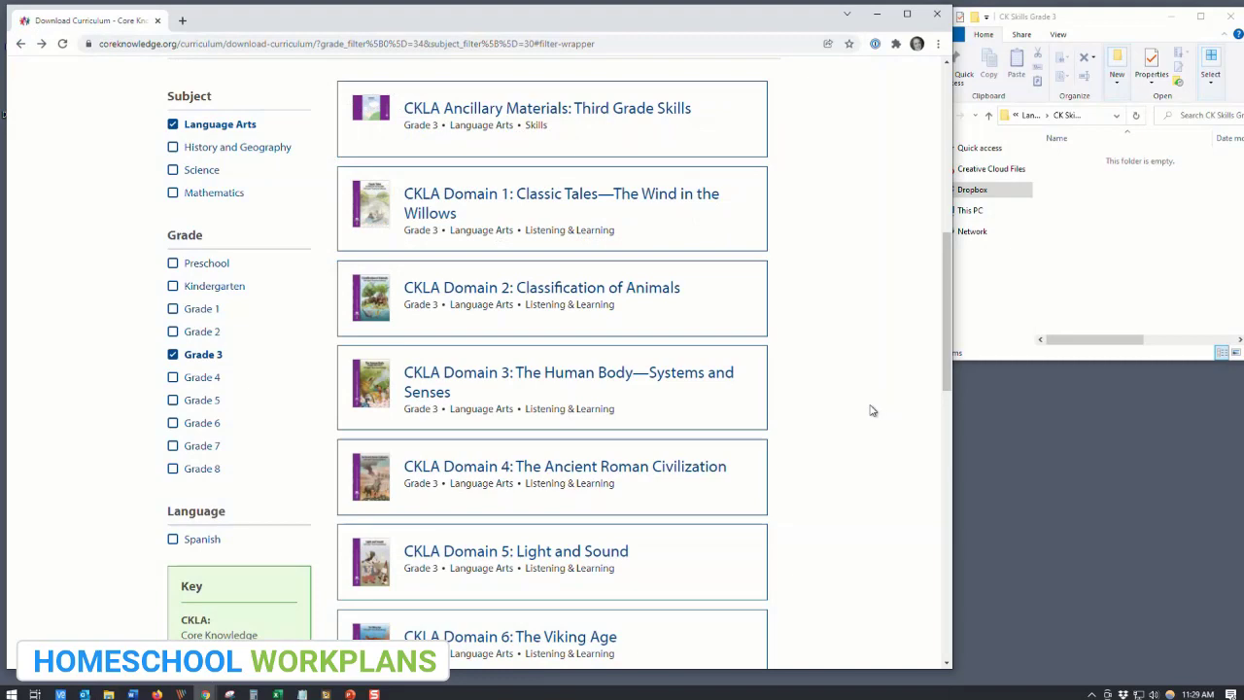
Download the entire Skills Unit 1 and drag CKLA_G3_Unit-1 (3).zip into CK Skills Grade 3.
{"action": "scroll", "coordinate": [872, 410], "scroll_direction": "down", "scroll_amount": 6}
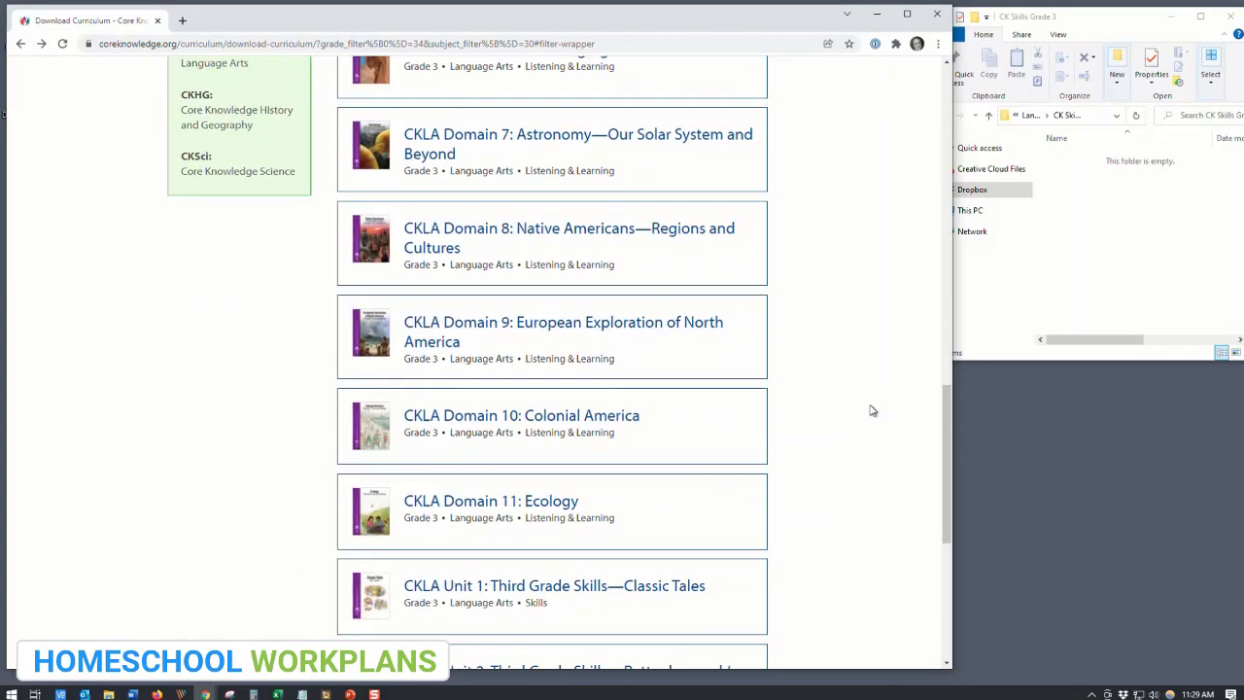
{"action": "scroll", "coordinate": [872, 410], "scroll_direction": "down", "scroll_amount": 3}
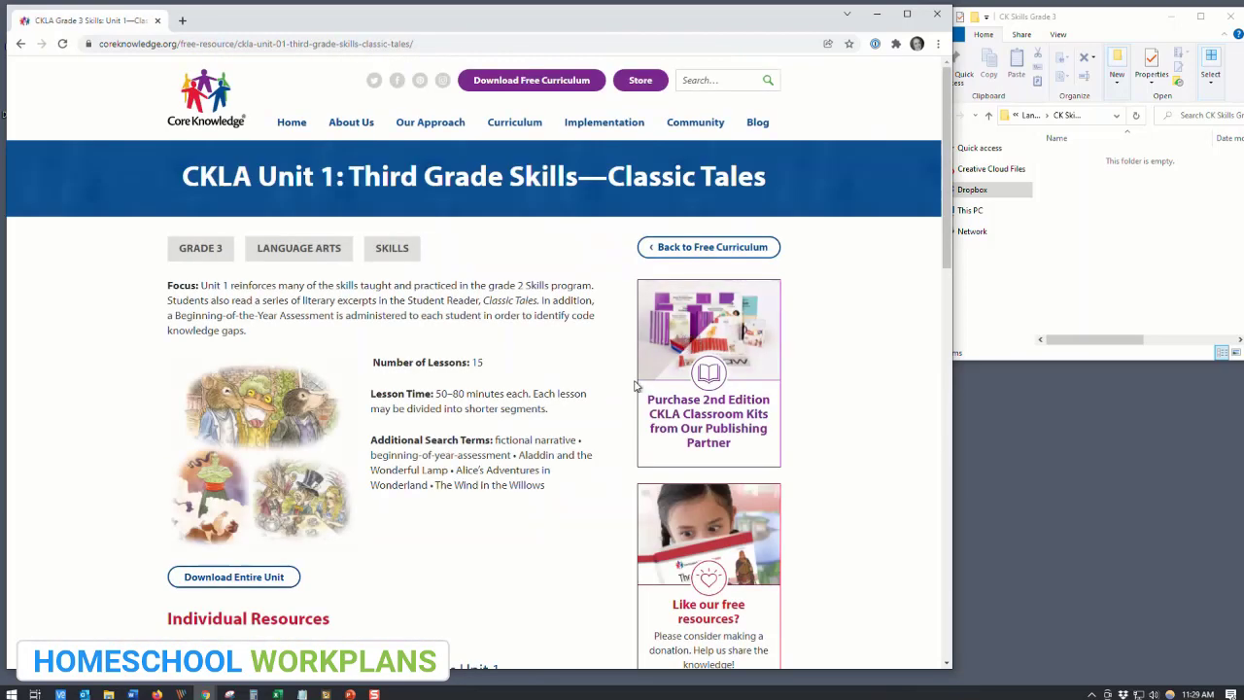
{"action": "scroll", "coordinate": [536, 555], "scroll_direction": "down", "scroll_amount": 2}
{"action": "left_click", "coordinate": [282, 382]}
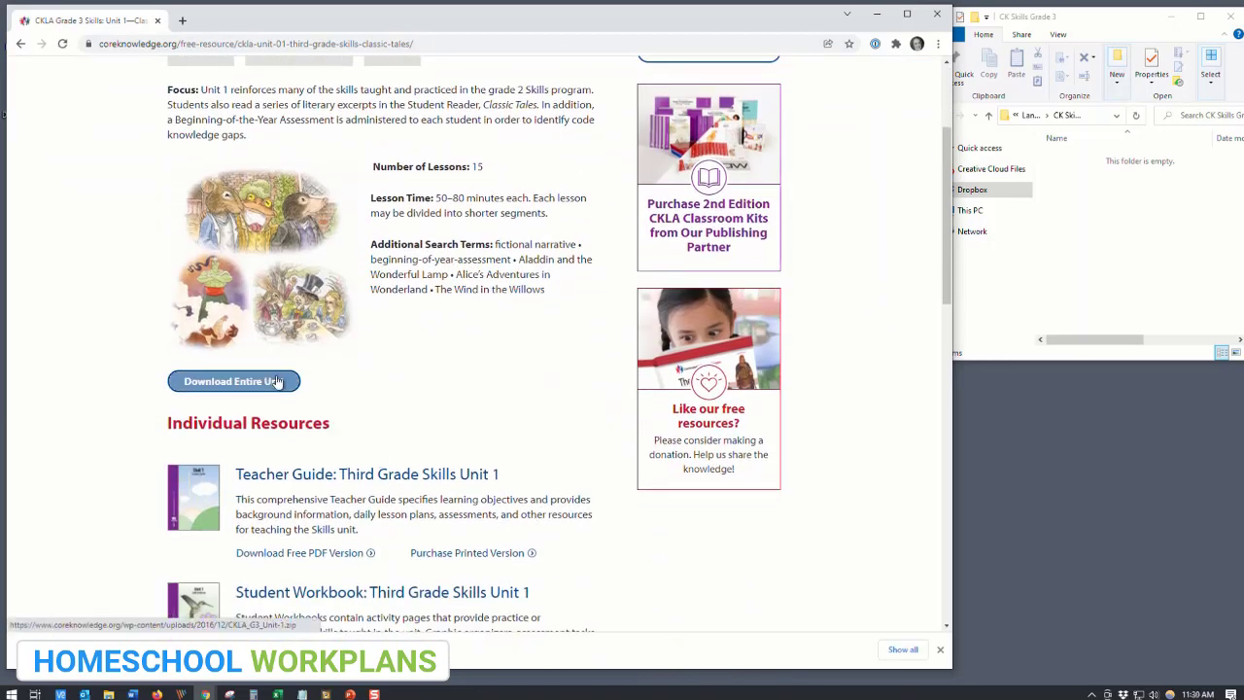
{"action": "left_click_drag", "start_coordinate": [93, 642], "coordinate": [1155, 188]}
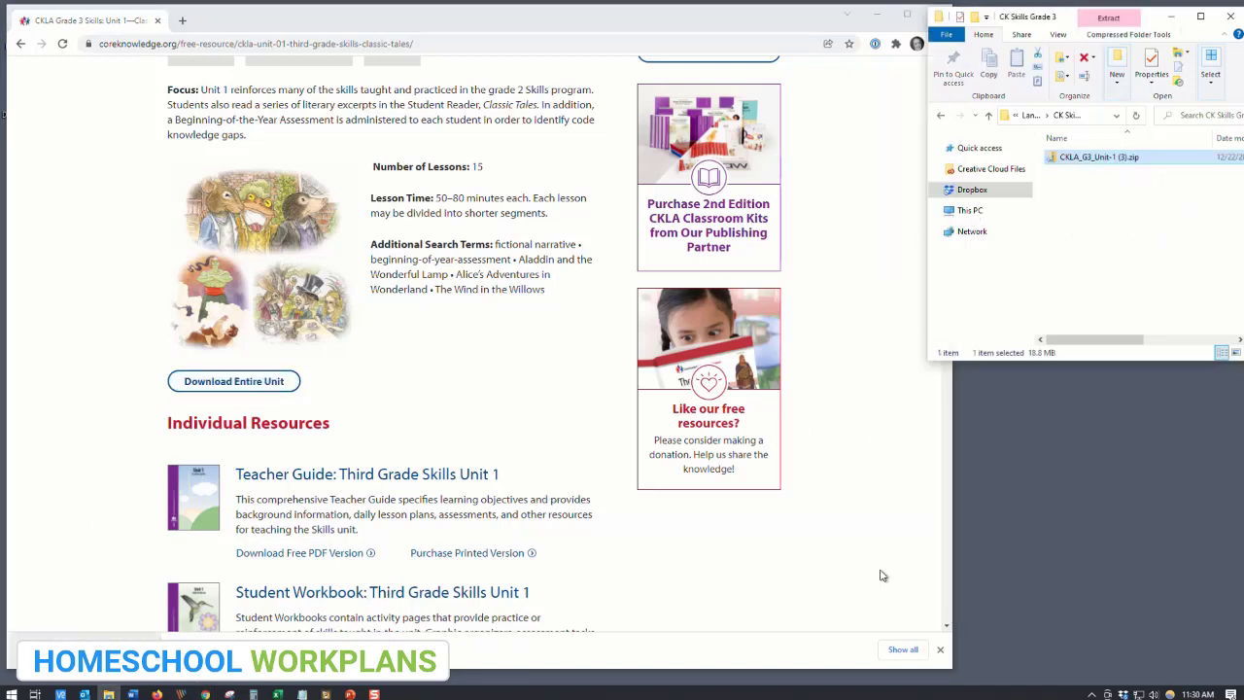
{"action": "left_click", "coordinate": [940, 653]}
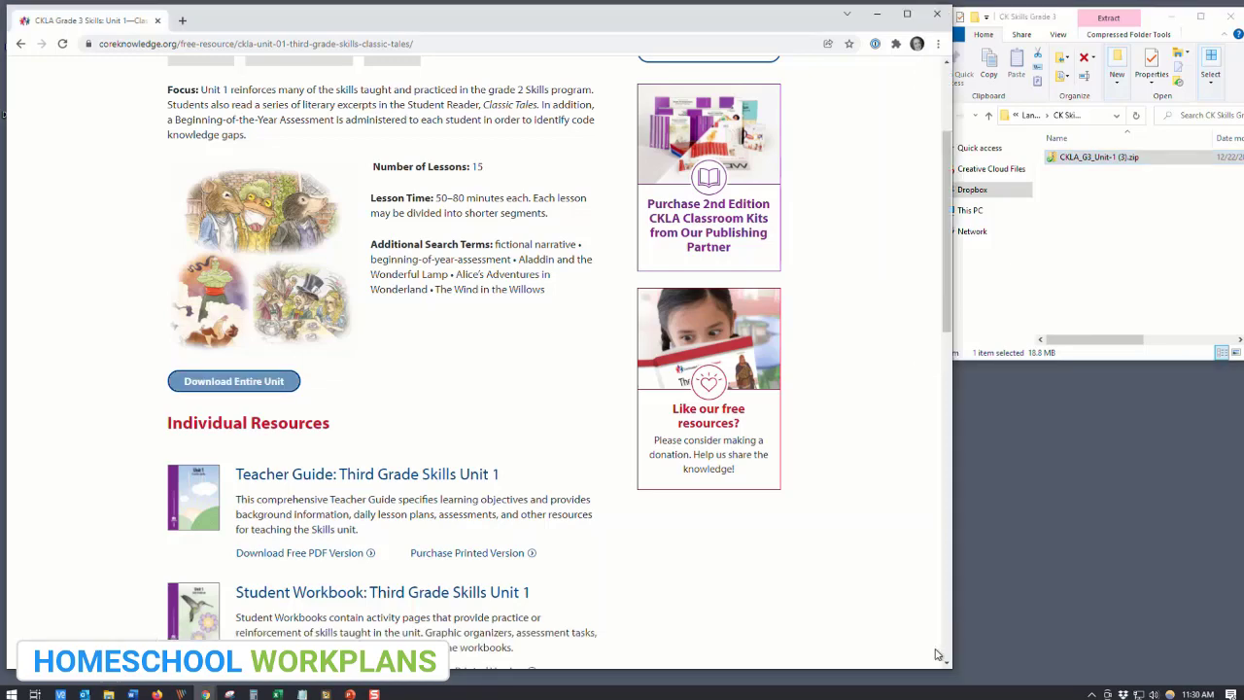
{"action": "scroll", "coordinate": [867, 499], "scroll_direction": "down", "scroll_amount": 4}
{"action": "scroll", "coordinate": [867, 499], "scroll_direction": "down", "scroll_amount": 4}
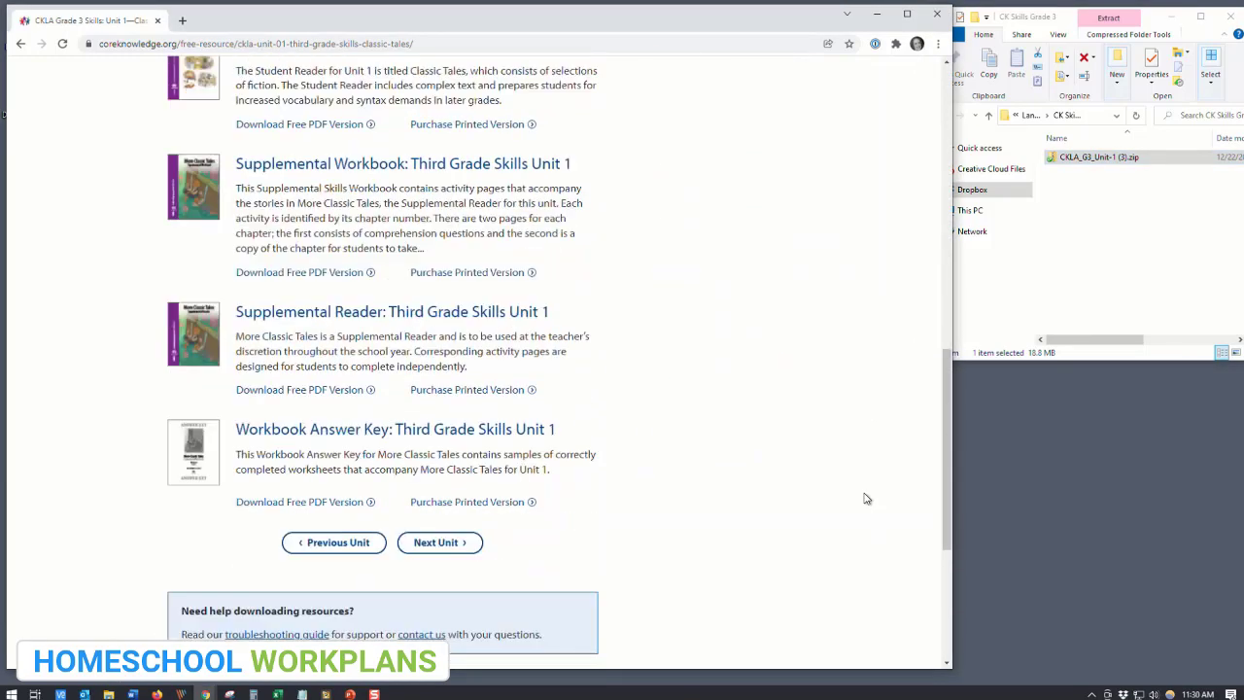
Go to Skills Unit 2, download the whole unit, and drag CKLA_G3_Unit-2 (3).zip into CK Skills Grade 3.
{"action": "left_click", "coordinate": [453, 425]}
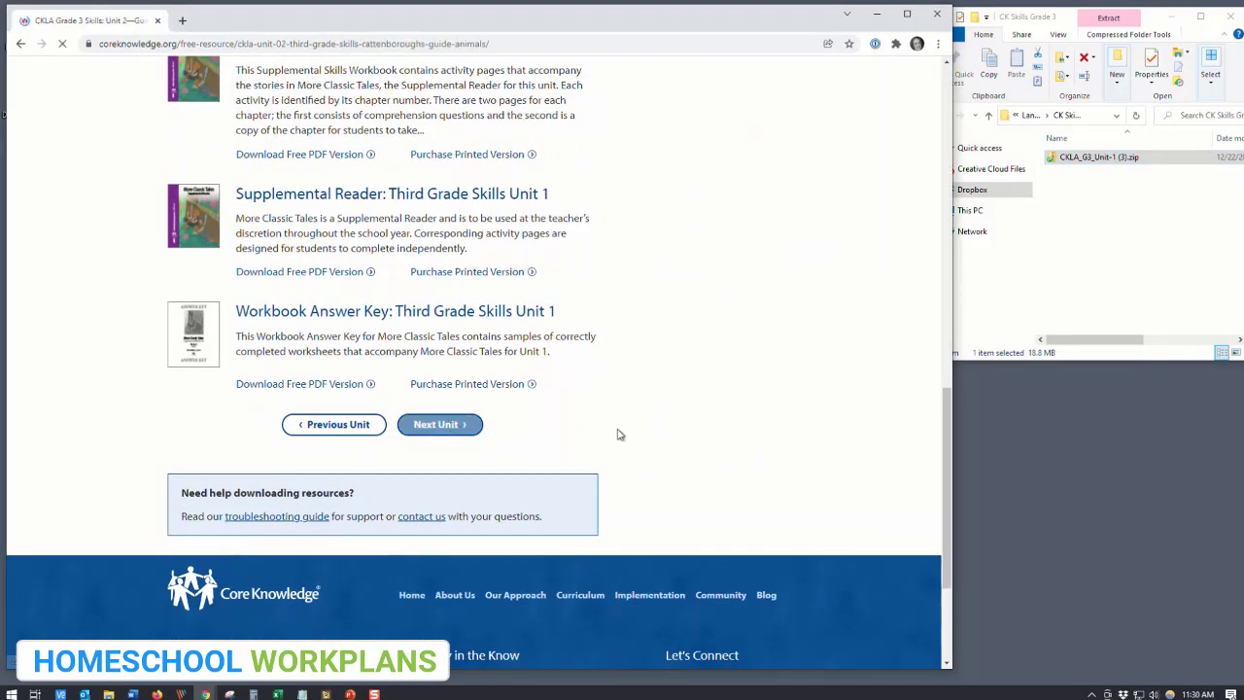
{"action": "scroll", "coordinate": [544, 554], "scroll_direction": "down", "scroll_amount": 2}
{"action": "left_click", "coordinate": [234, 402]}
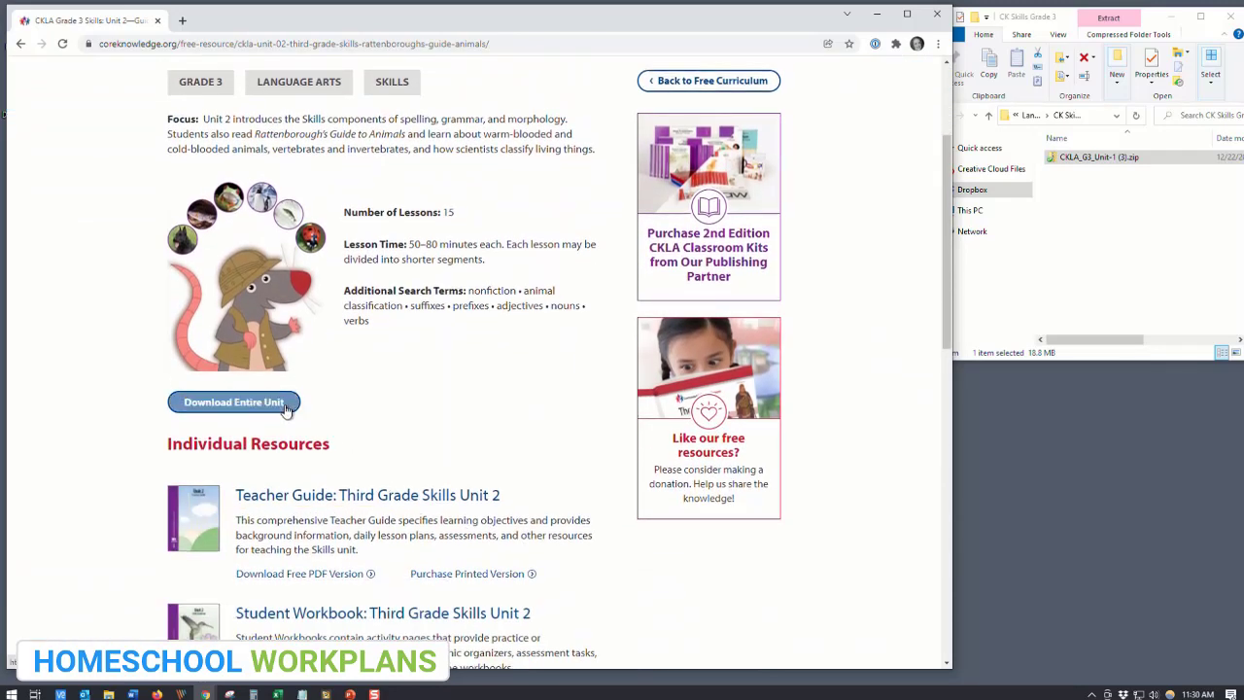
{"action": "scroll", "coordinate": [759, 486], "scroll_direction": "up", "scroll_amount": 2}
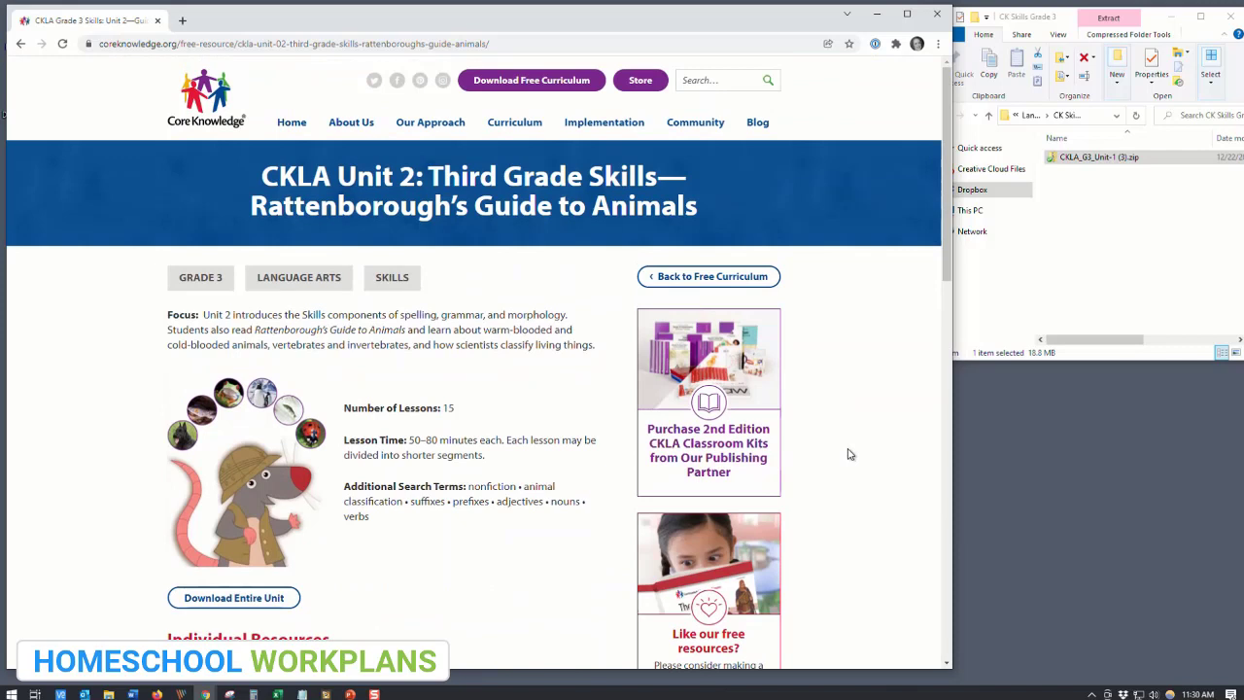
{"action": "left_click", "coordinate": [277, 598]}
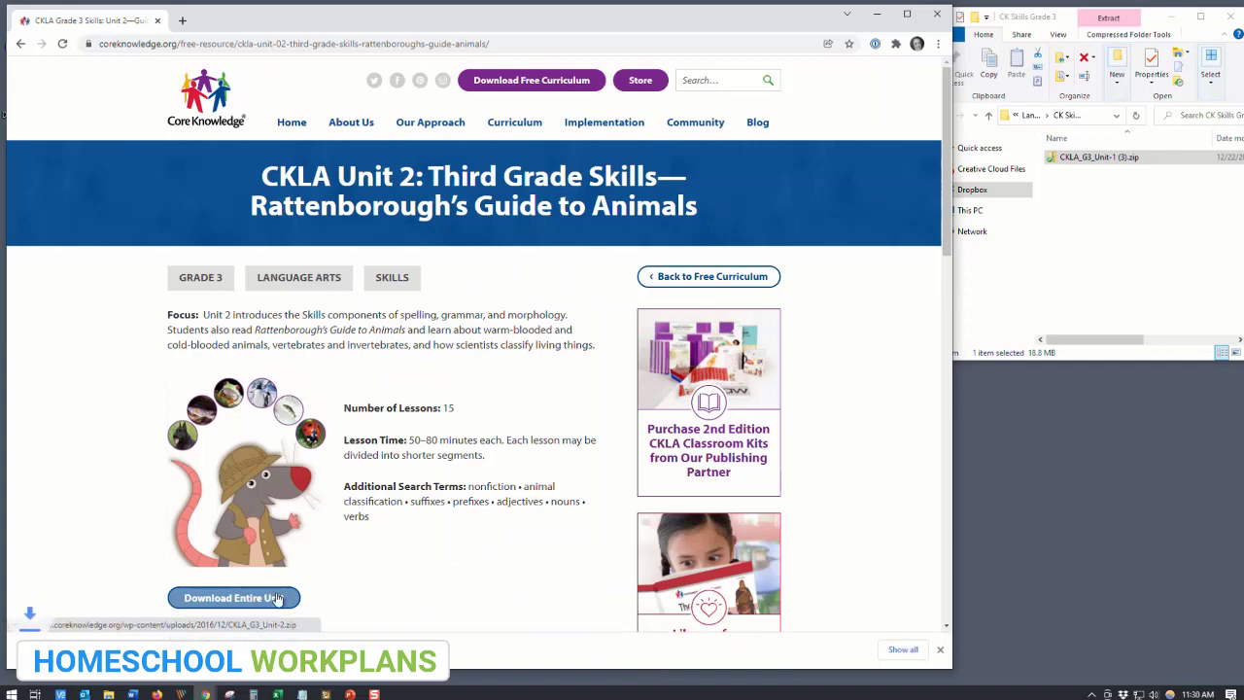
{"action": "left_click_drag", "start_coordinate": [73, 650], "coordinate": [1069, 258]}
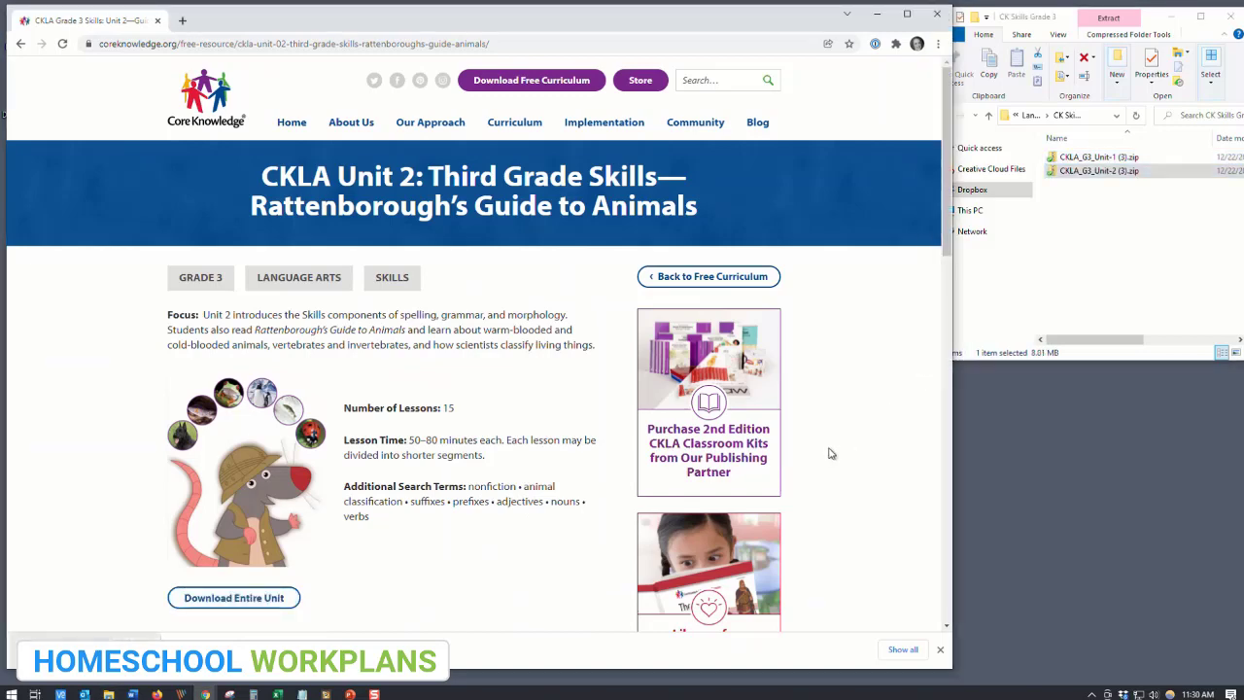
{"action": "scroll", "coordinate": [830, 454], "scroll_direction": "down", "scroll_amount": 4}
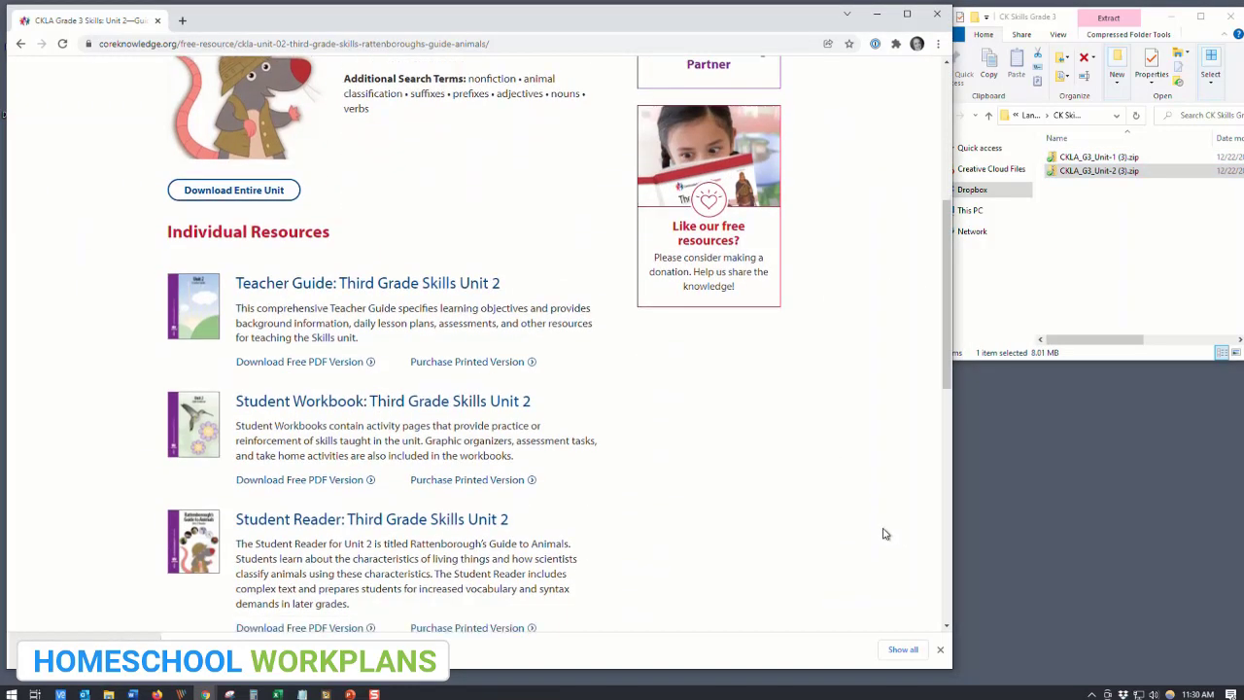
{"action": "scroll", "coordinate": [884, 534], "scroll_direction": "down", "scroll_amount": 1}
{"action": "left_click", "coordinate": [940, 650]}
Return to the Download Curriculum page, minimize Explorer, and shift the browser window right.
{"action": "scroll", "coordinate": [852, 568], "scroll_direction": "down", "scroll_amount": 2}
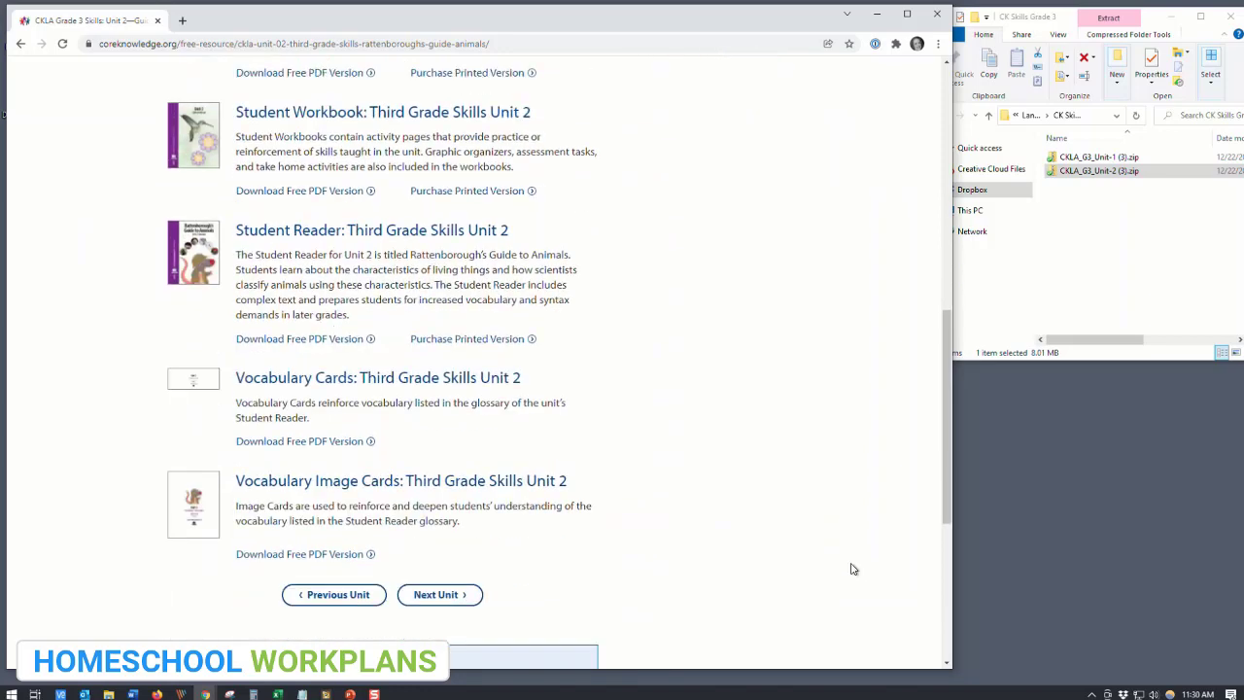
{"action": "scroll", "coordinate": [851, 568], "scroll_direction": "down", "scroll_amount": 2}
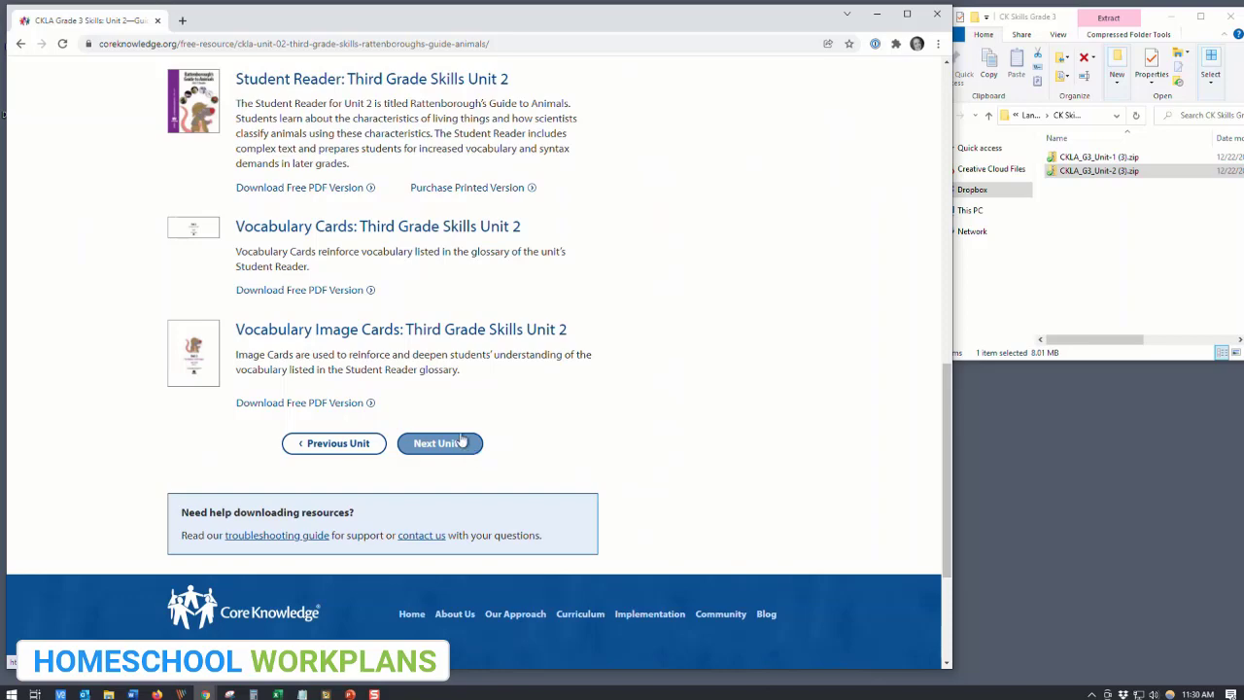
{"action": "scroll", "coordinate": [769, 475], "scroll_direction": "up", "scroll_amount": 20}
{"action": "left_click", "coordinate": [531, 79]}
{"action": "left_click", "coordinate": [1178, 18]}
{"action": "left_click", "coordinate": [1176, 17]}
{"action": "mouse_move", "coordinate": [748, 19]}
{"action": "left_mouse_down"}
{"action": "mouse_move", "coordinate": [884, 20]}
{"action": "mouse_move", "coordinate": [751, 19]}
{"action": "left_mouse_up"}
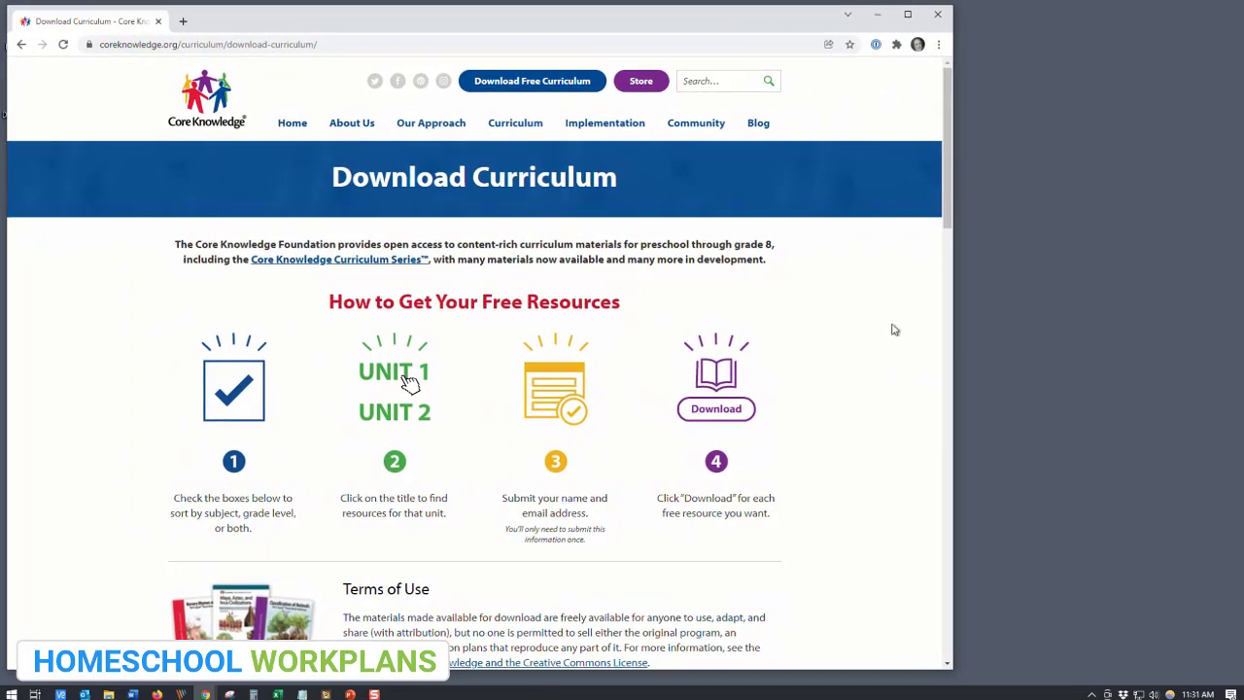
From Download Curriculum, open The Core Knowledge Sequence: Content and Skill Guidelines page and browse it.
{"action": "scroll", "coordinate": [894, 330], "scroll_direction": "down", "scroll_amount": 4}
{"action": "scroll", "coordinate": [894, 329], "scroll_direction": "down", "scroll_amount": 2}
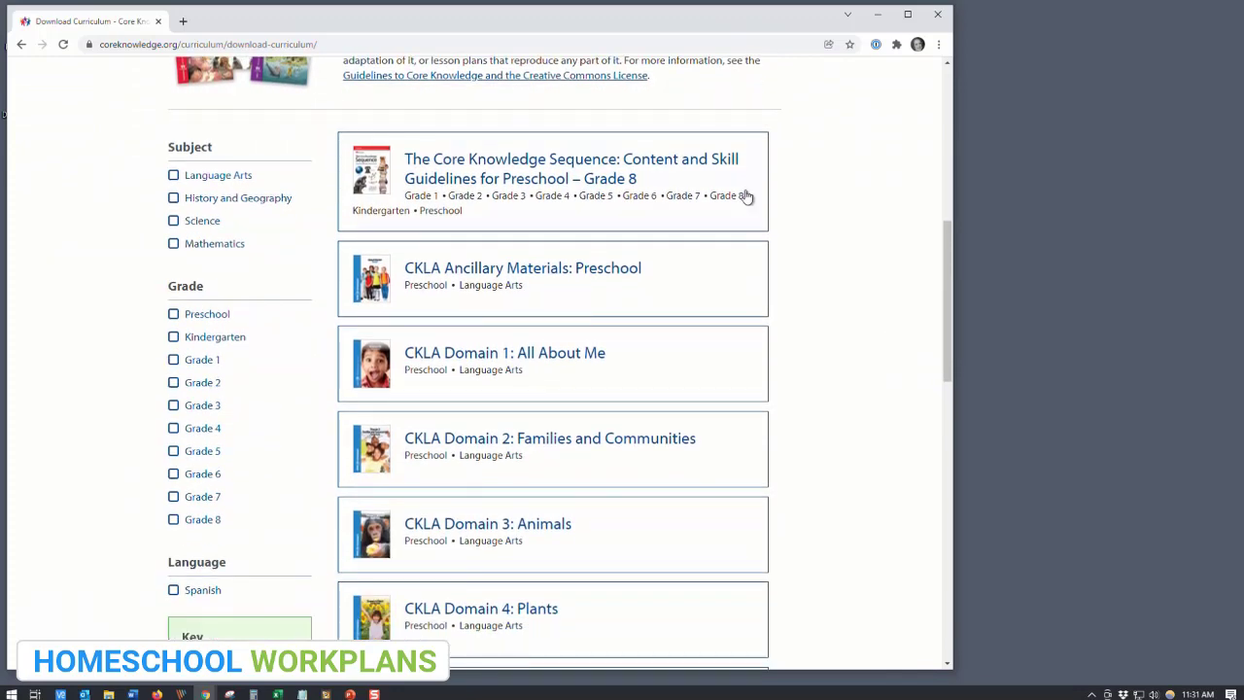
{"action": "left_click", "coordinate": [648, 167]}
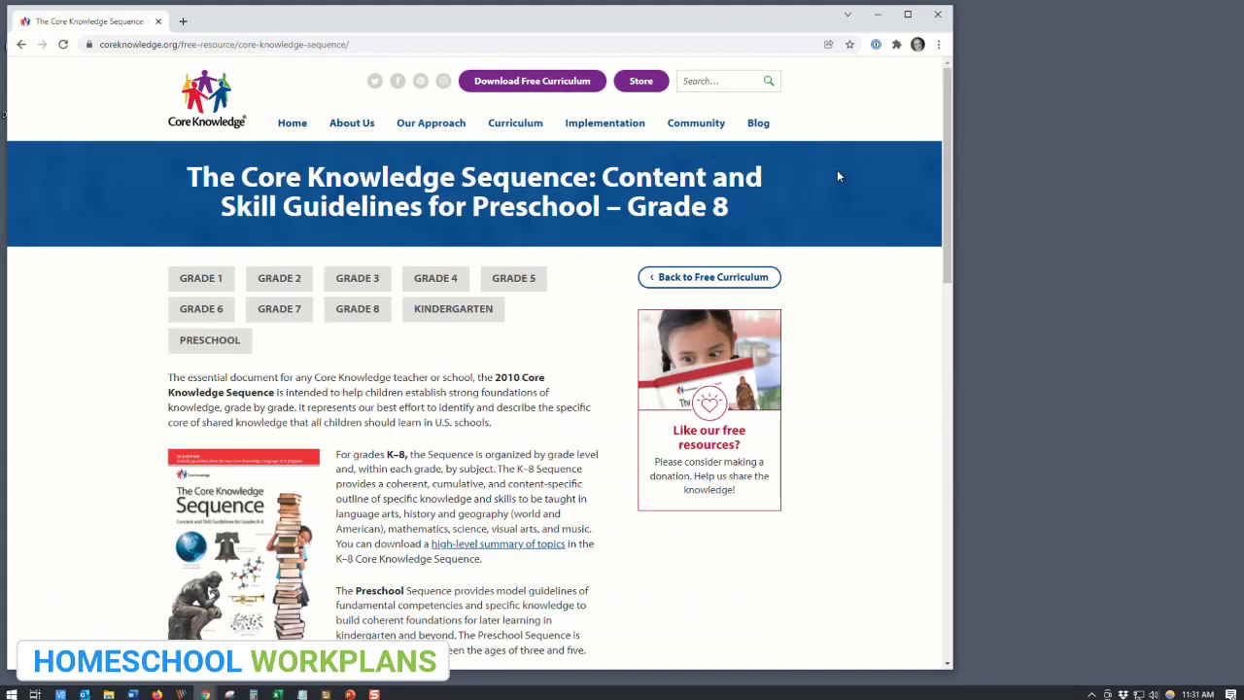
{"action": "scroll", "coordinate": [838, 176], "scroll_direction": "down", "scroll_amount": 5}
{"action": "scroll", "coordinate": [839, 176], "scroll_direction": "down", "scroll_amount": 4}
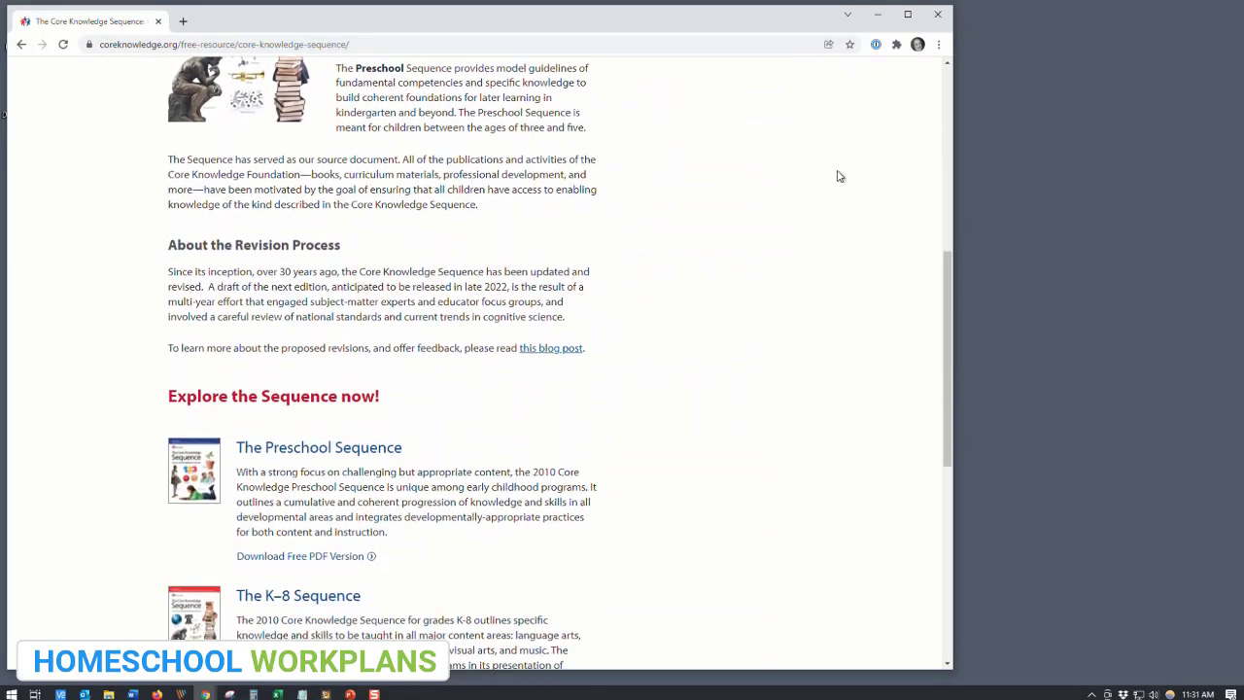